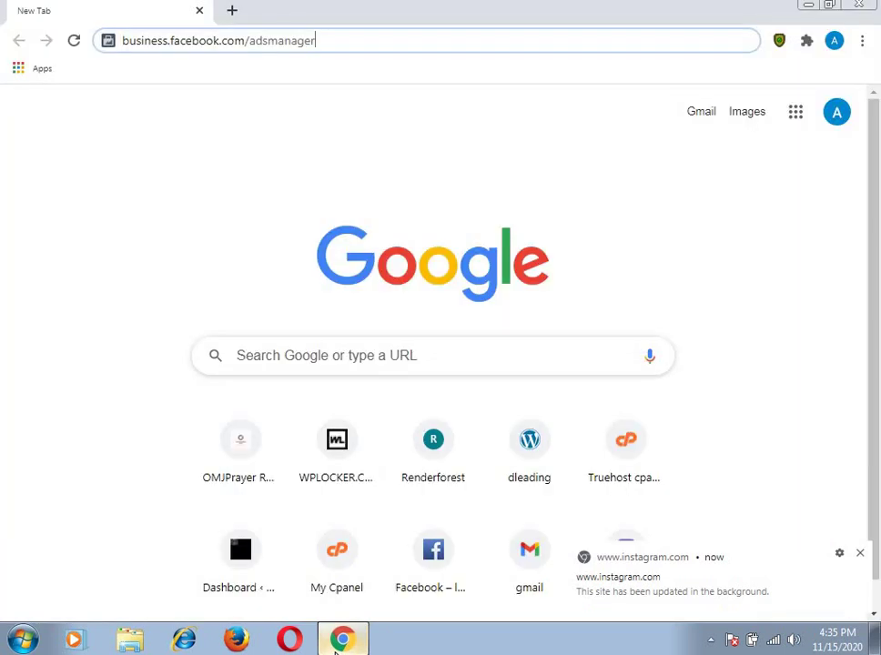
- Load business.facebook.com/adsmanager in the current browser tab
key("alt+Tab")
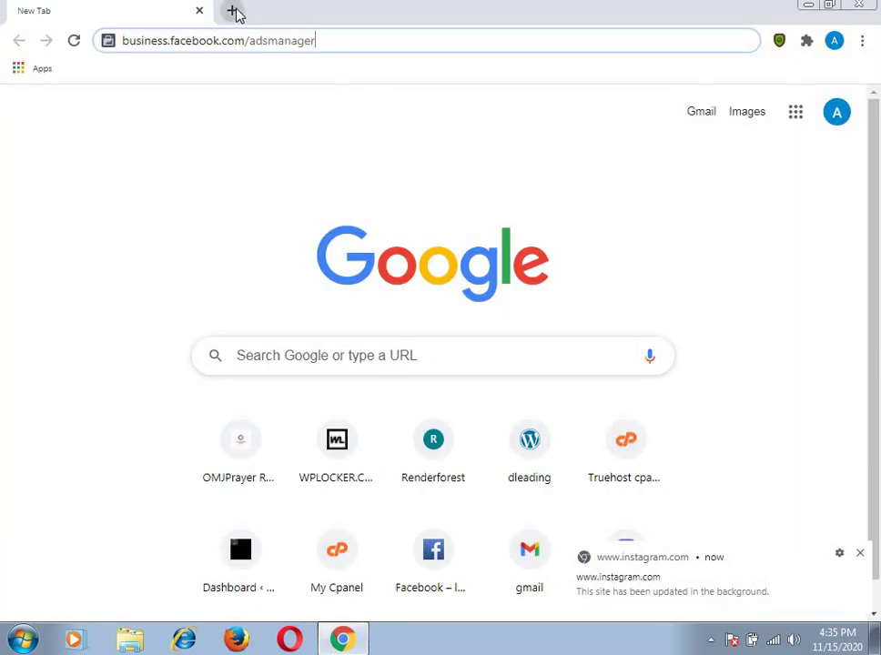
key("Return")
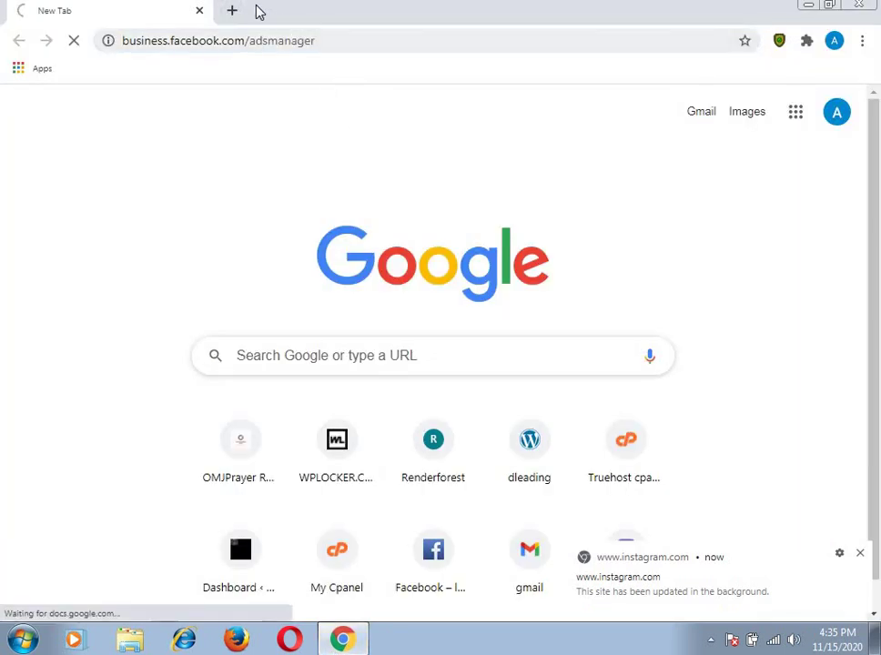
- Search Google for "benefit of facebook ads" in a new browser tab
left_click(232, 11)
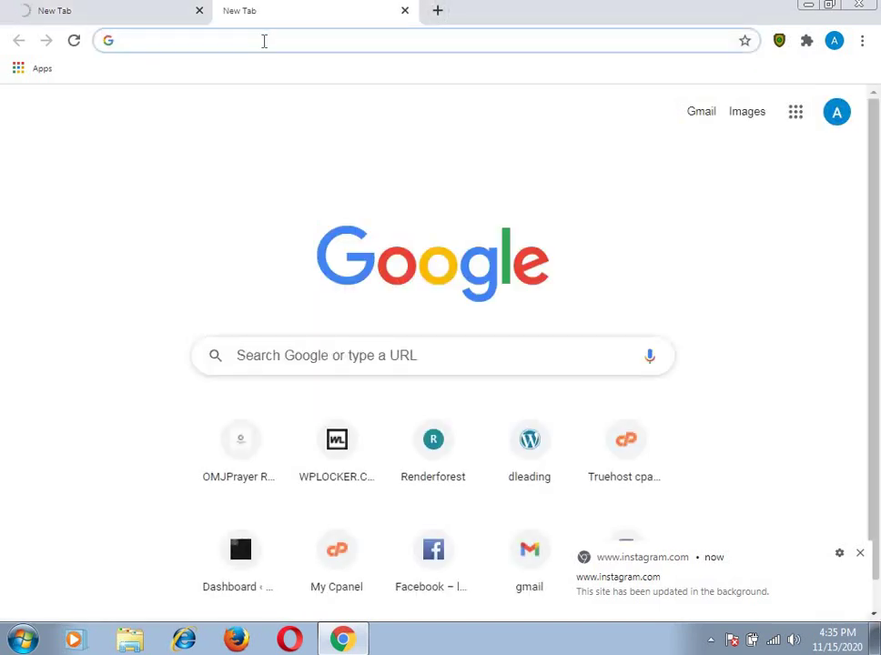
type("benefit ")
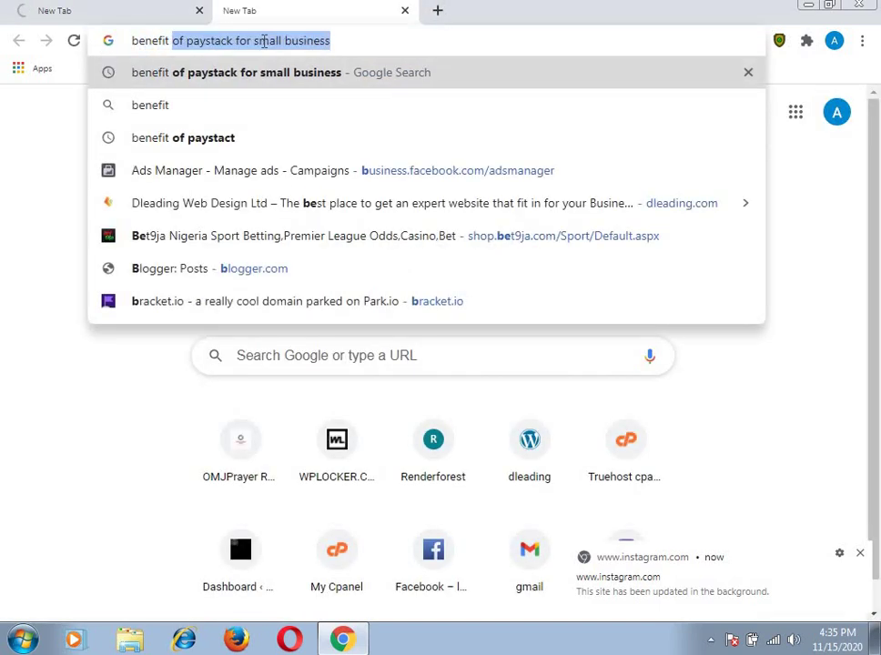
type("of facebo")
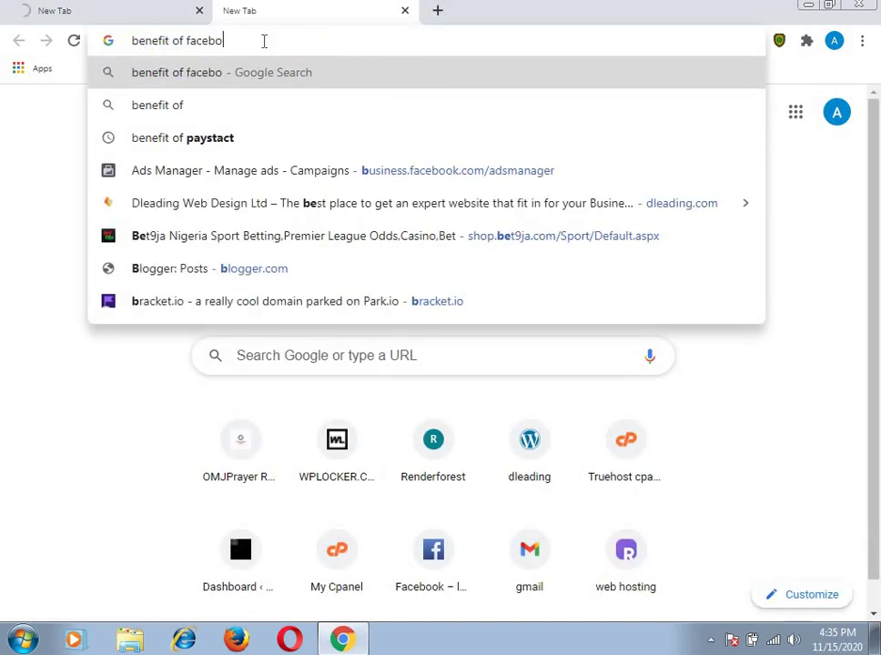
type("ok ads")
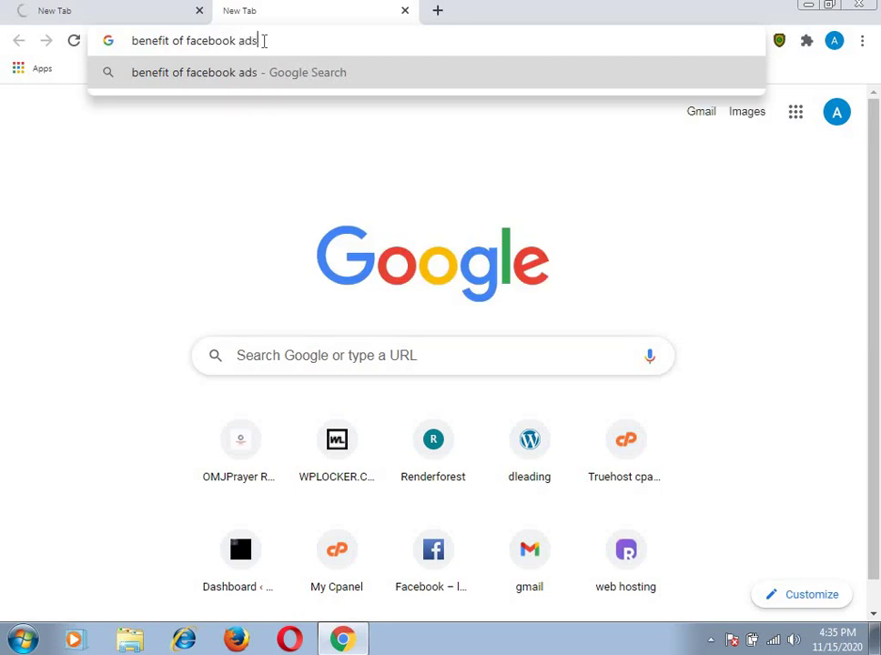
type(" to")
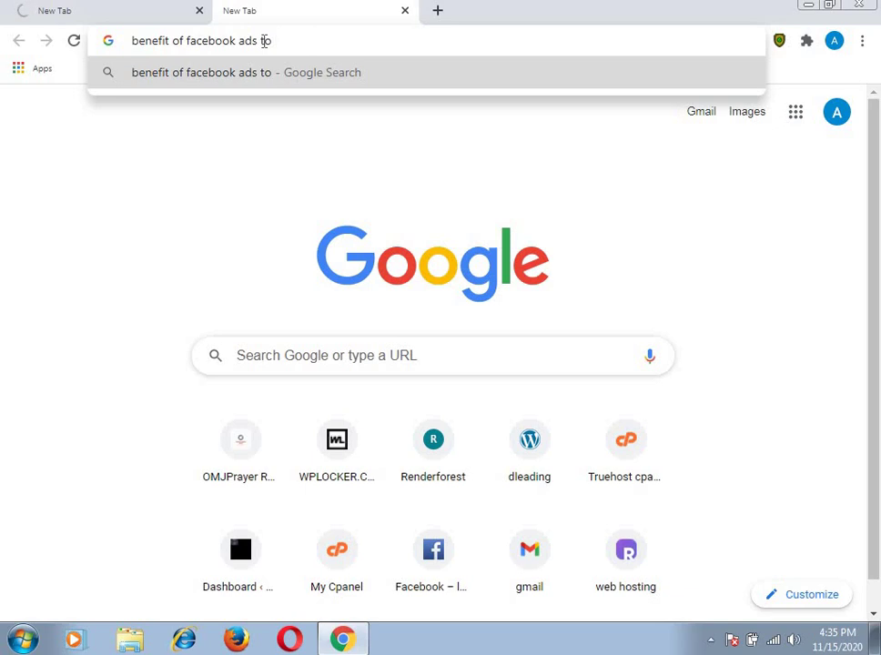
key("BackSpace")
key("BackSpace")
key("BackSpace")
key("BackSpace")
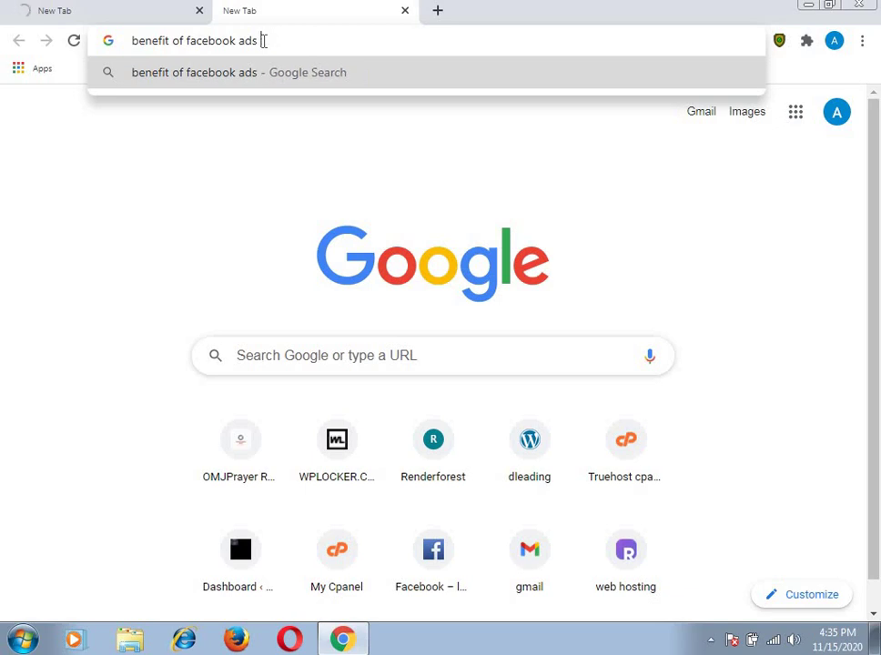
key("Return")
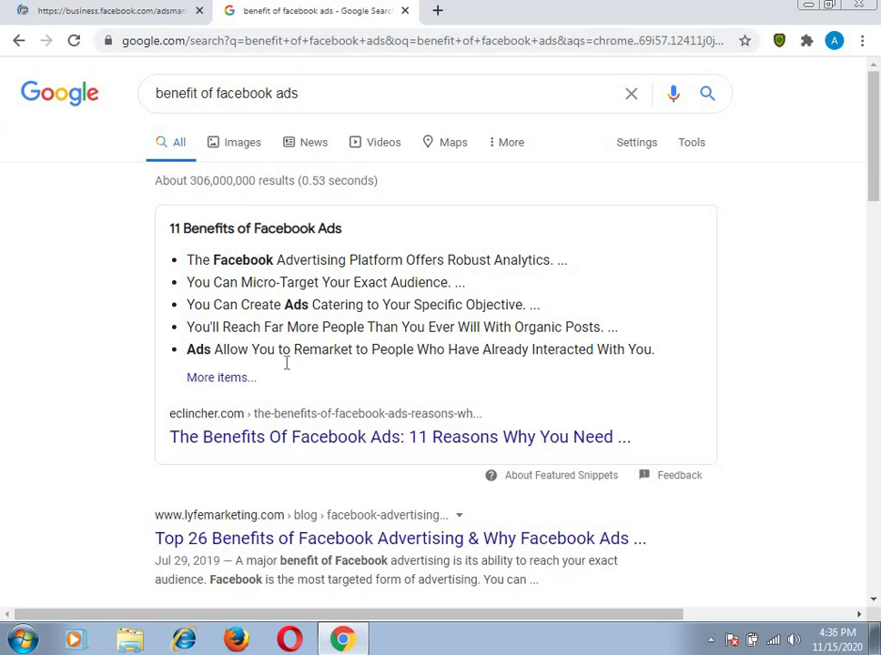
- Read the eclincher article on the benefits of Facebook Ads from the first reason through the sixth, and close it
left_click(273, 439)
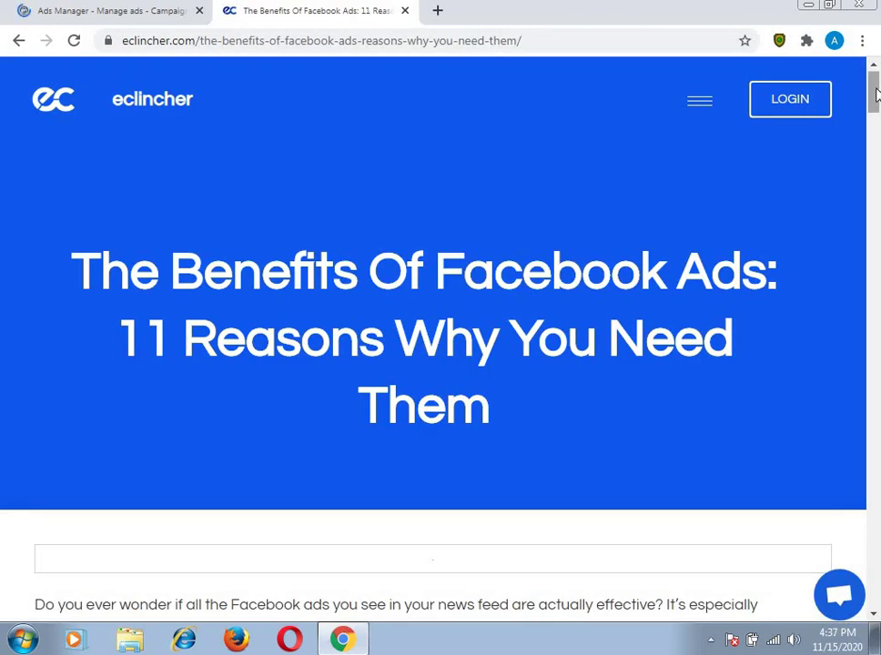
left_click_drag(876, 94, 876, 157)
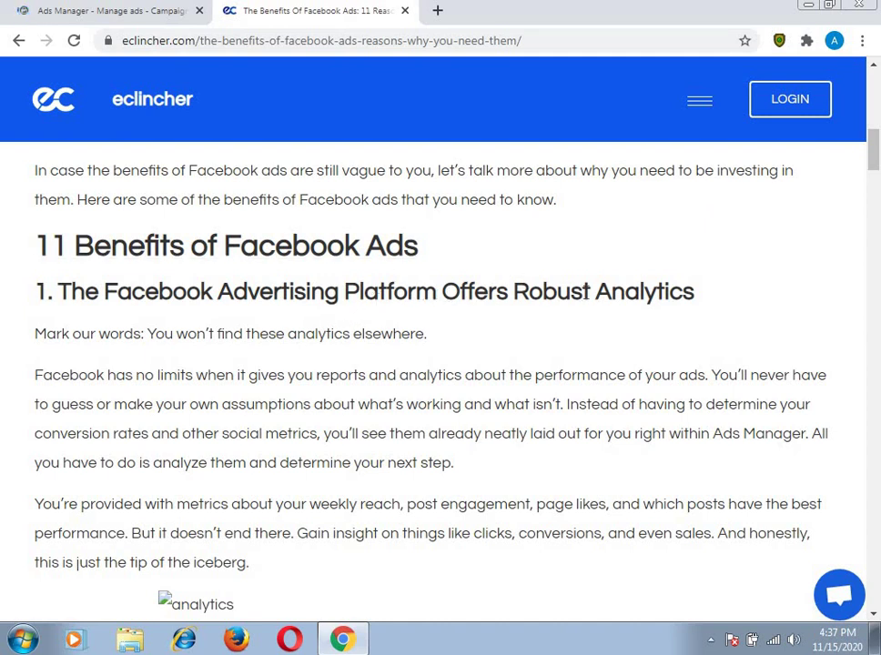
left_click_drag(872, 169, 874, 179)
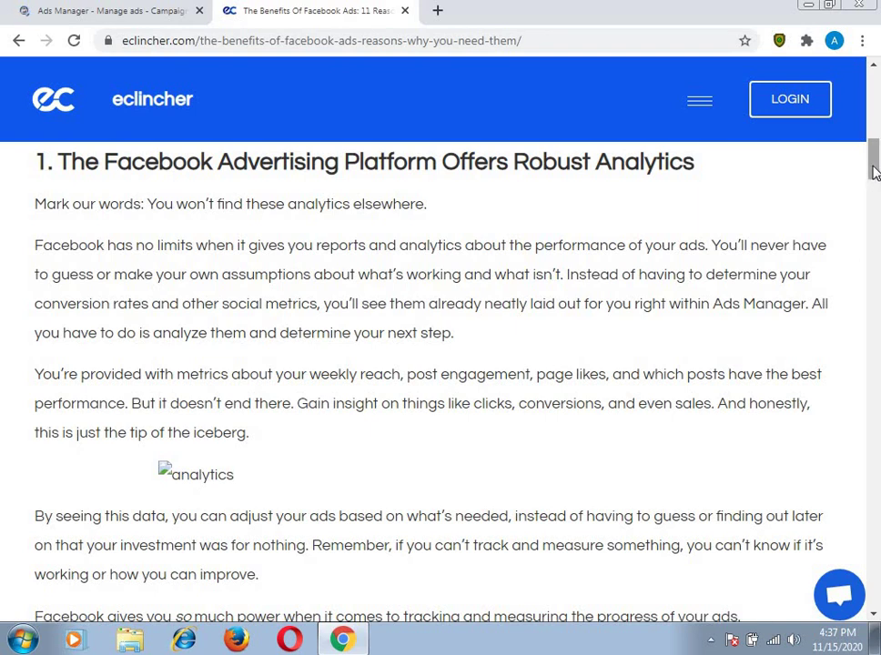
left_click_drag(874, 173, 874, 202)
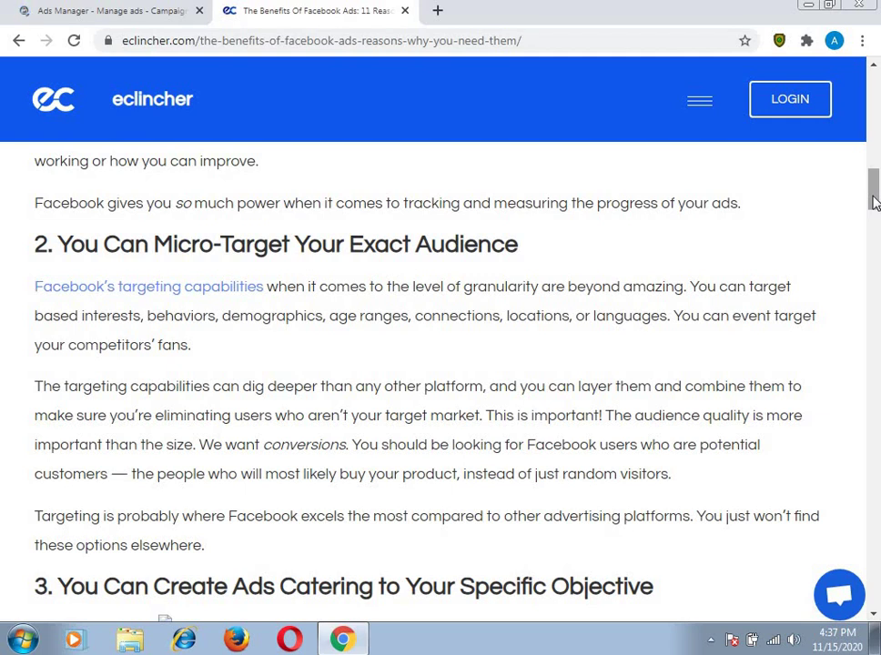
scroll(876, 199, "down", 4)
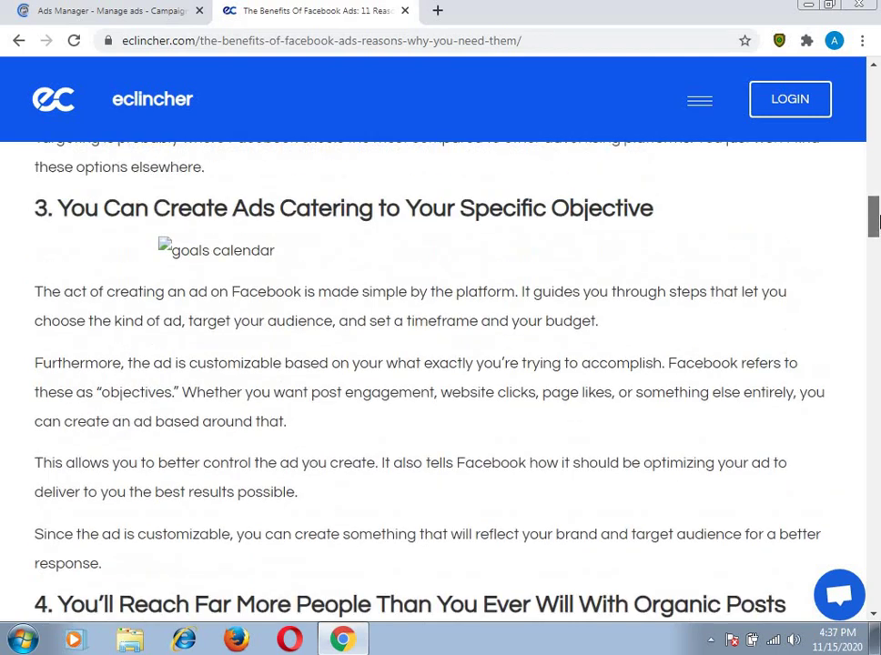
scroll(624, 266, "up", 1)
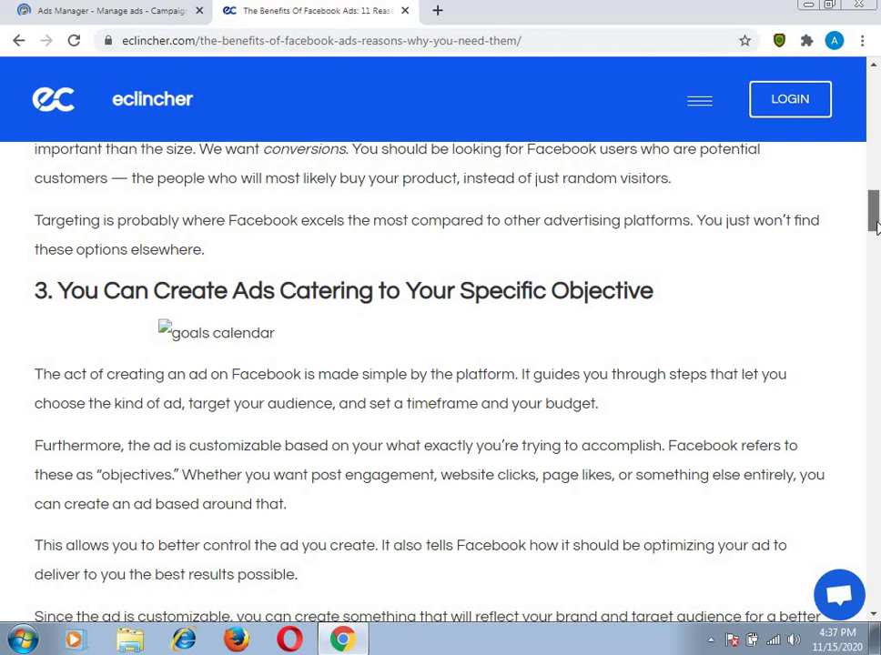
left_click_drag(876, 214, 876, 246)
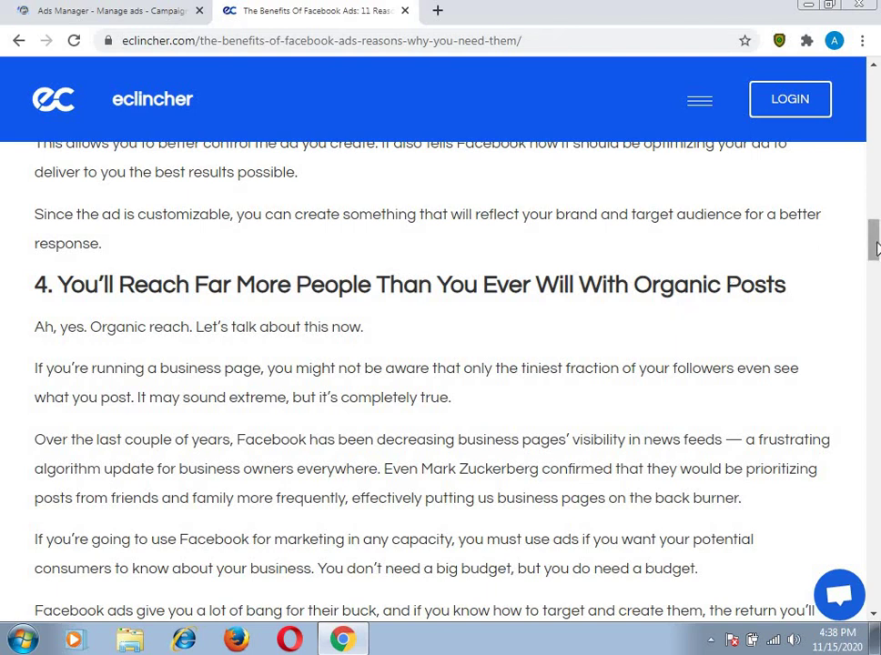
left_click_drag(875, 248, 876, 279)
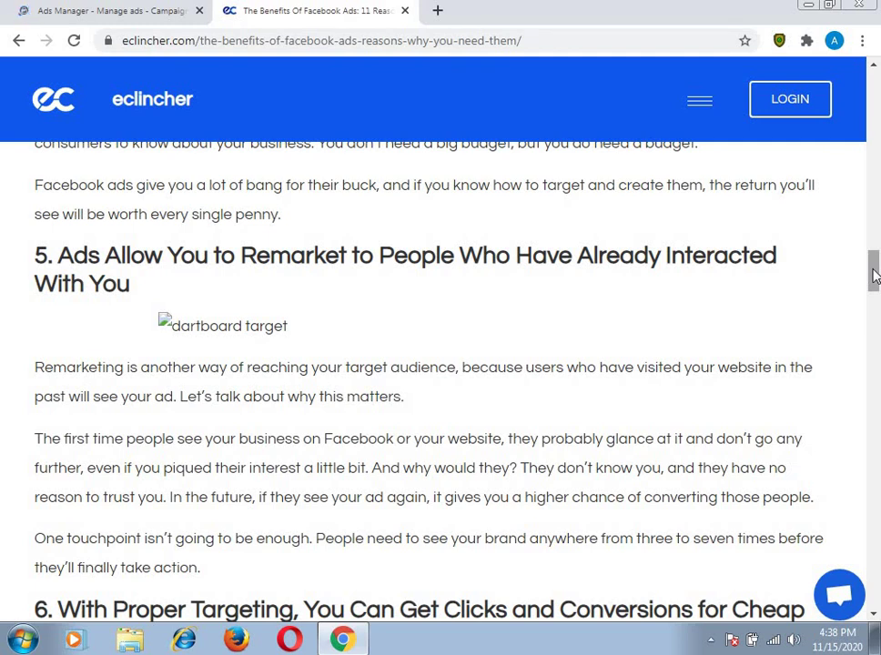
left_click_drag(874, 276, 874, 309)
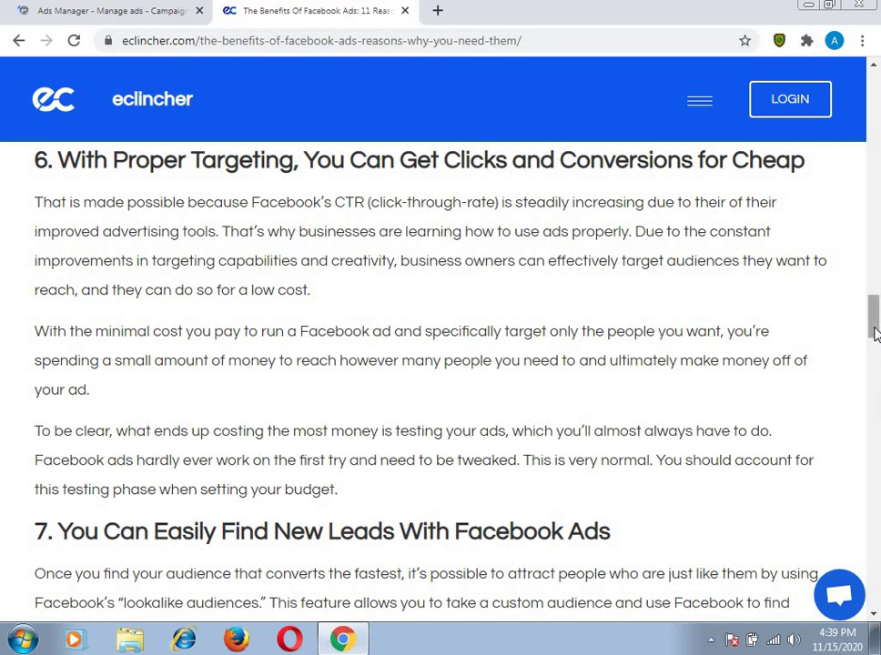
left_click(405, 11)
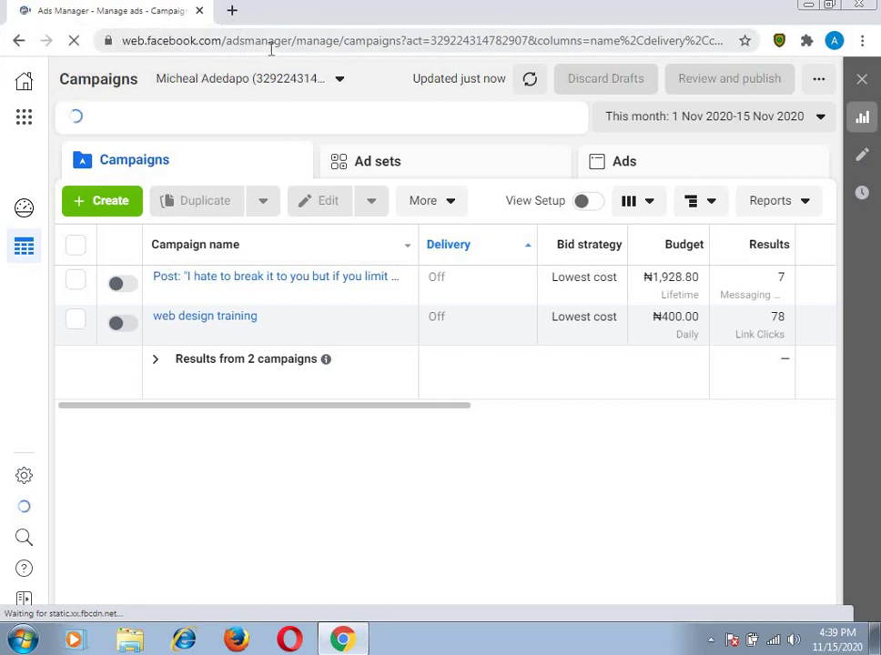
left_click(233, 12)
type("b")
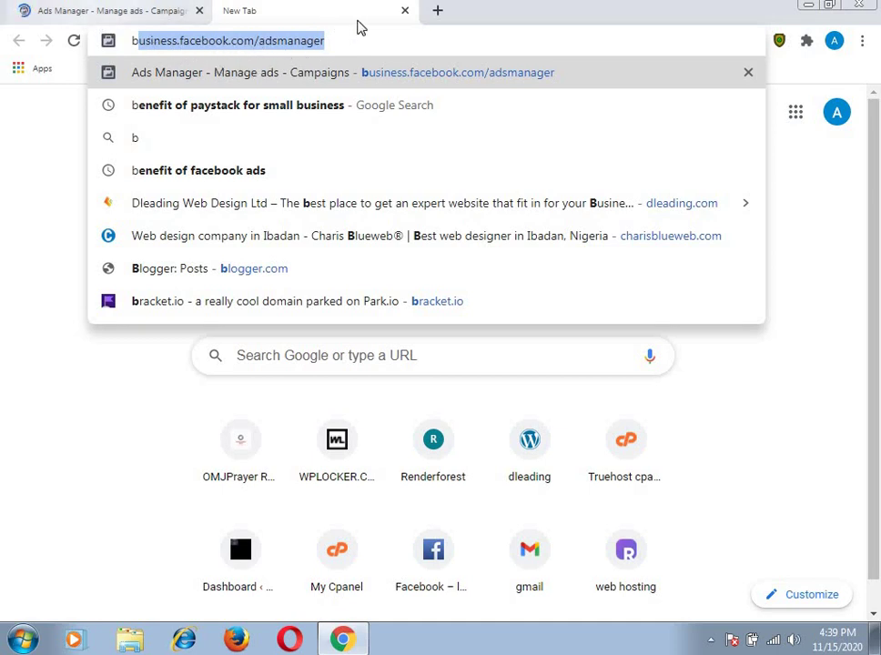
left_click(406, 13)
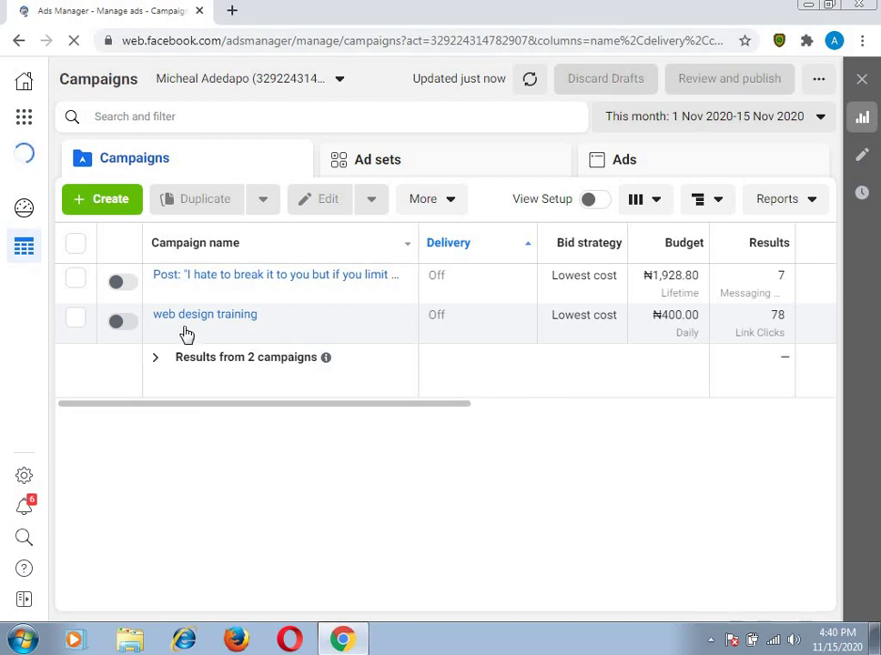
- Switch the web design training campaign on and back off, and clear its selection
mouse_move(186, 332)
mouse_move(321, 356)
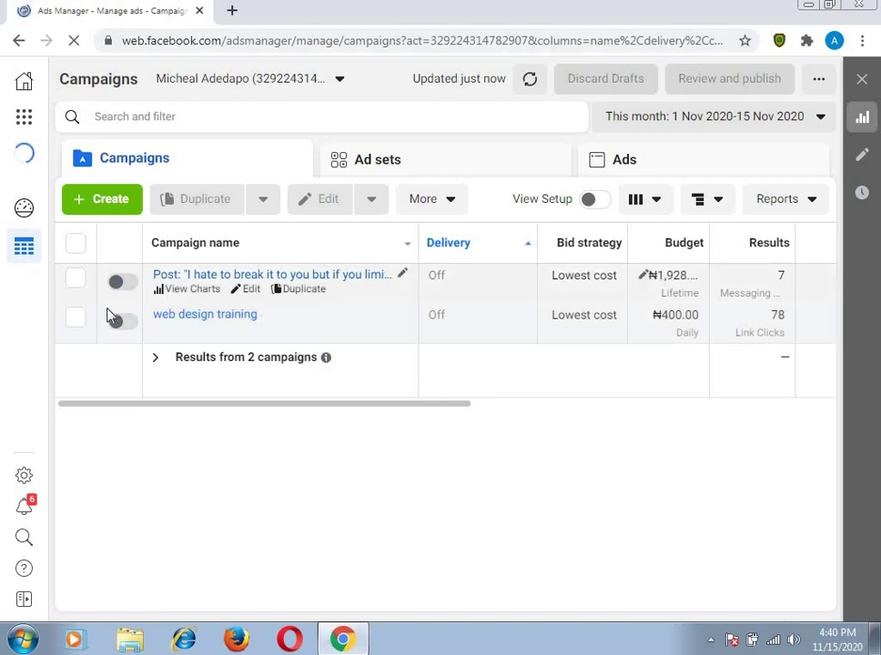
left_click(118, 324)
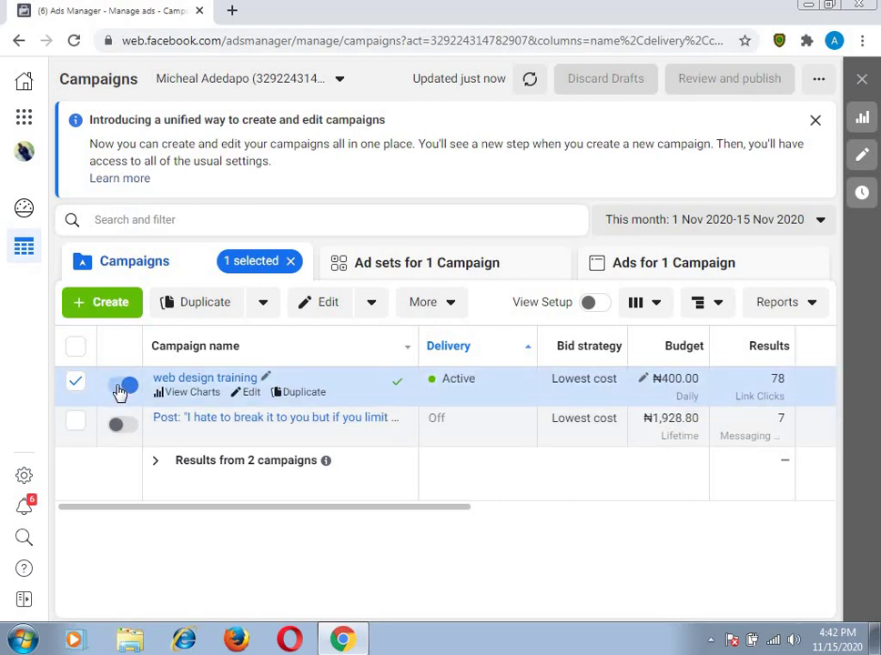
left_click(121, 387)
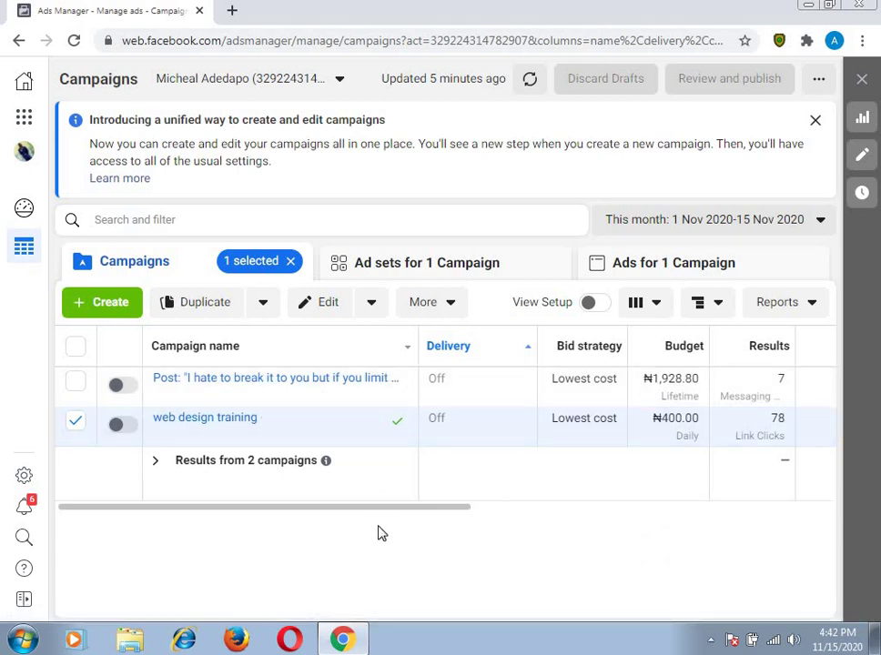
left_click(72, 424)
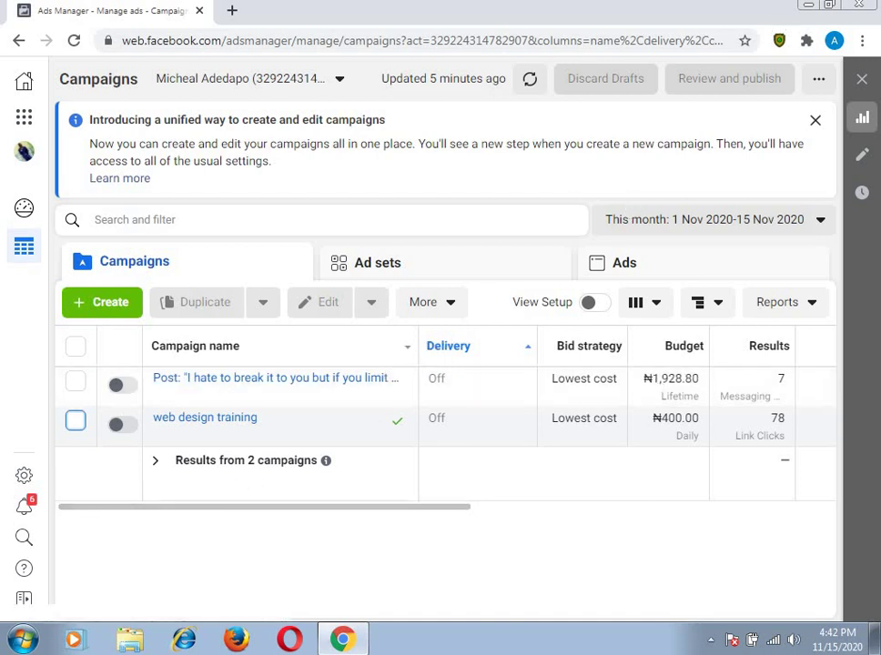
- Dismiss the notice about unified campaign creation and open the ad account's payment settings from Billing
left_click(815, 120)
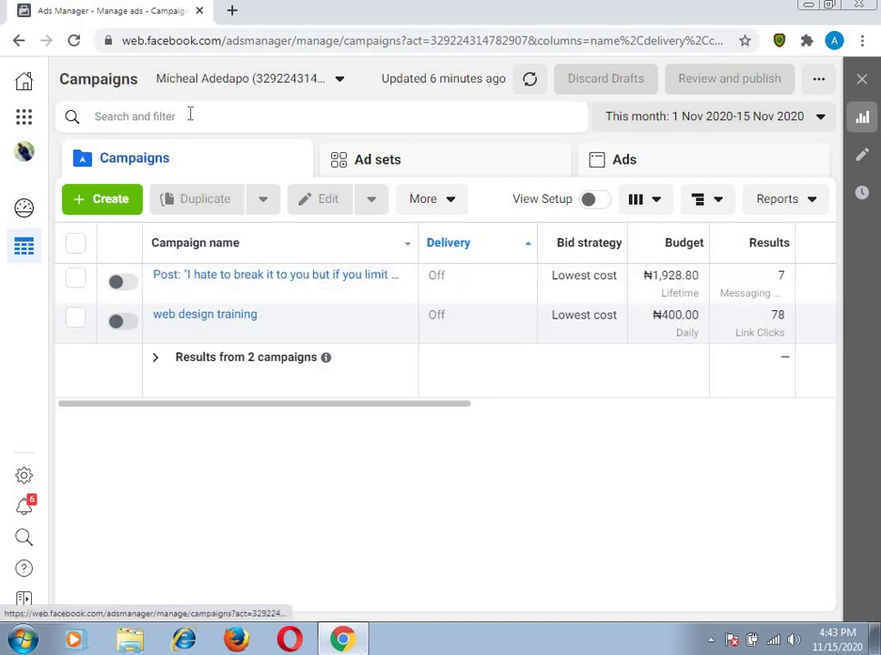
left_click(25, 120)
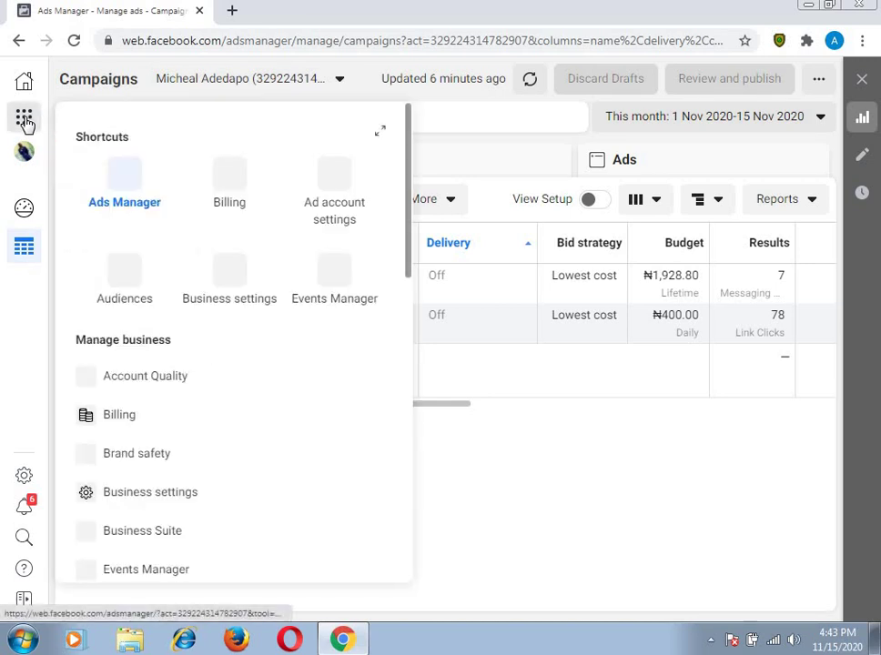
left_click(240, 208)
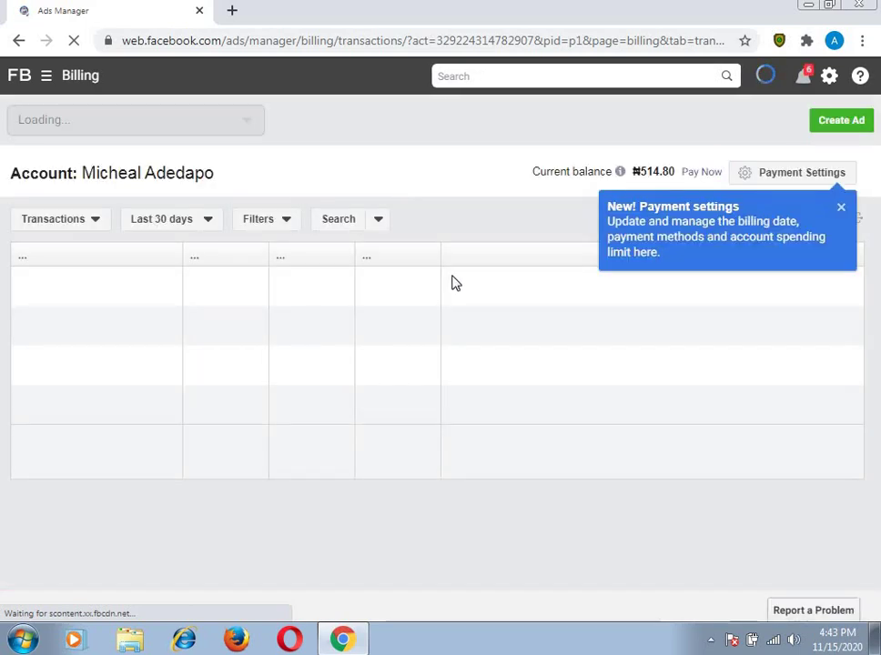
left_click(843, 211)
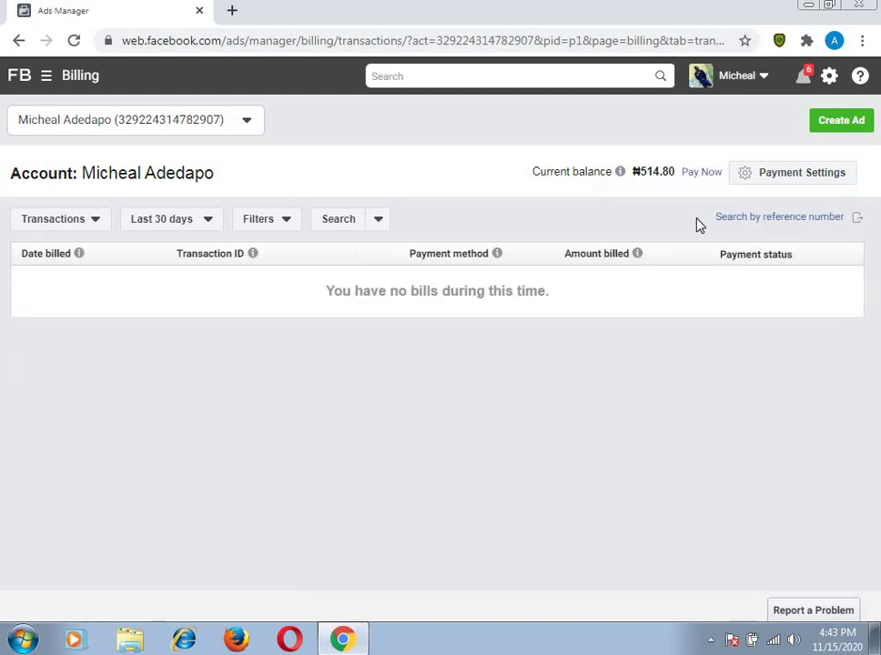
mouse_move(623, 174)
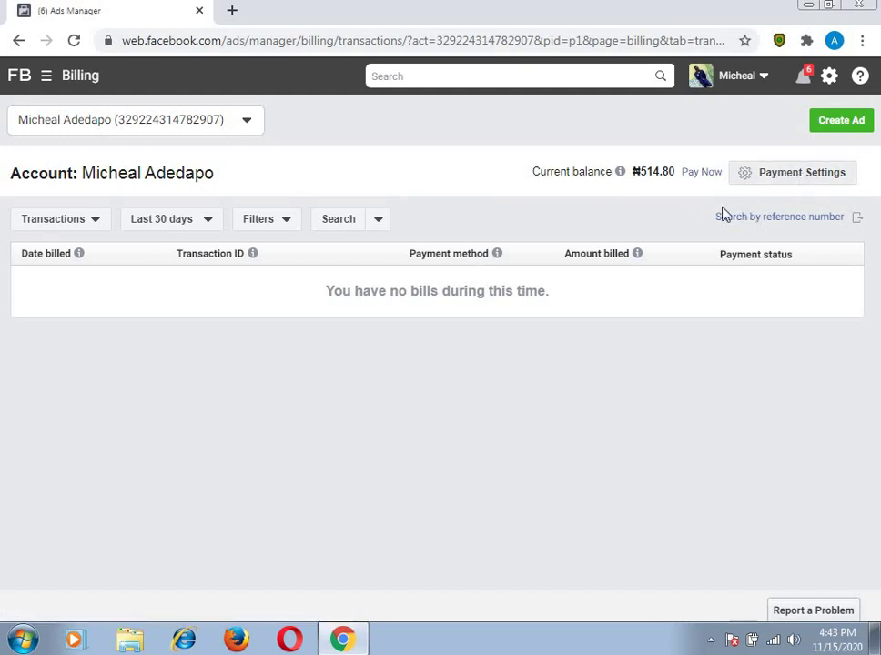
left_click(794, 181)
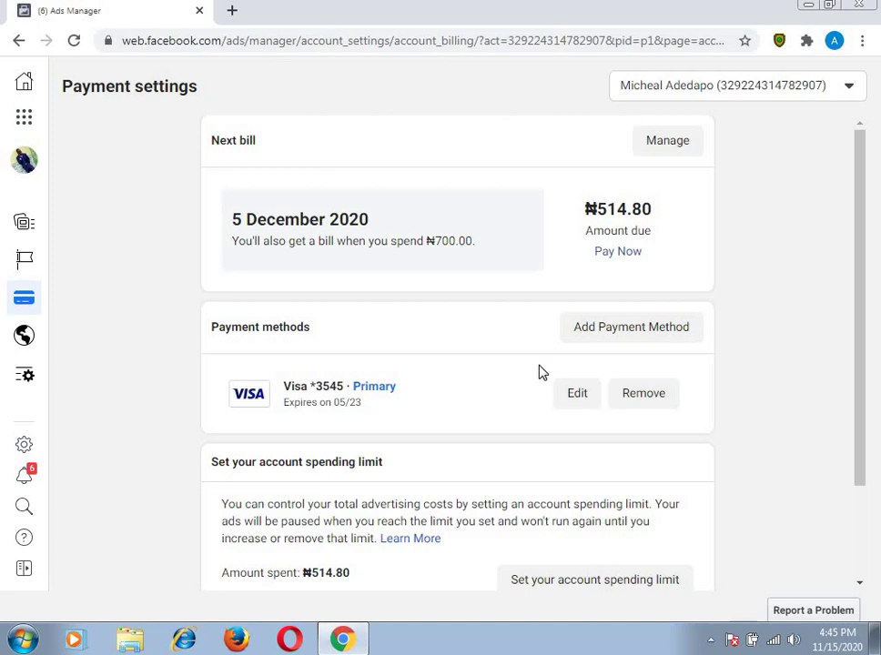
- View the debit or credit card form for adding a payment method and close it without saving
left_click(635, 333)
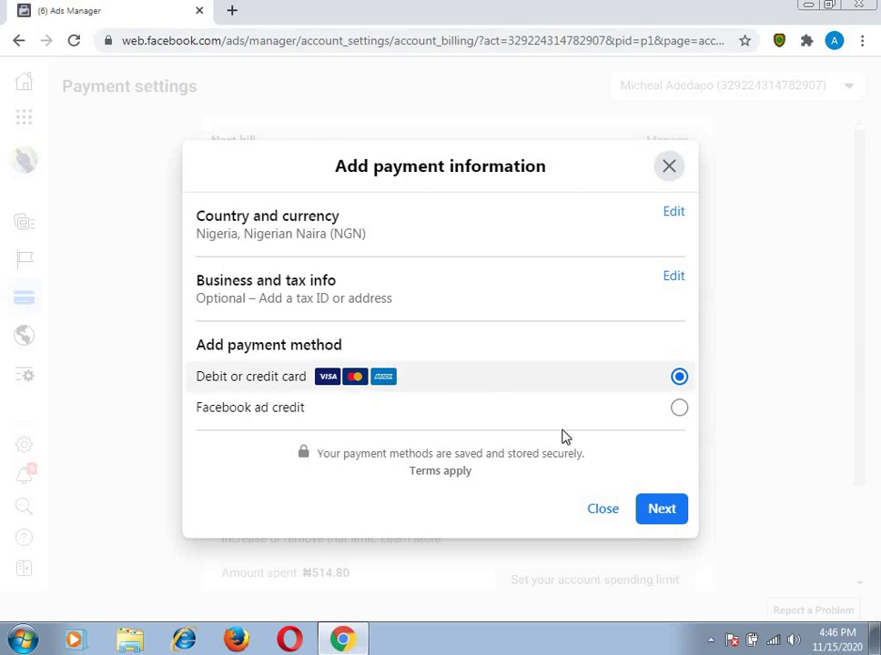
left_click(664, 515)
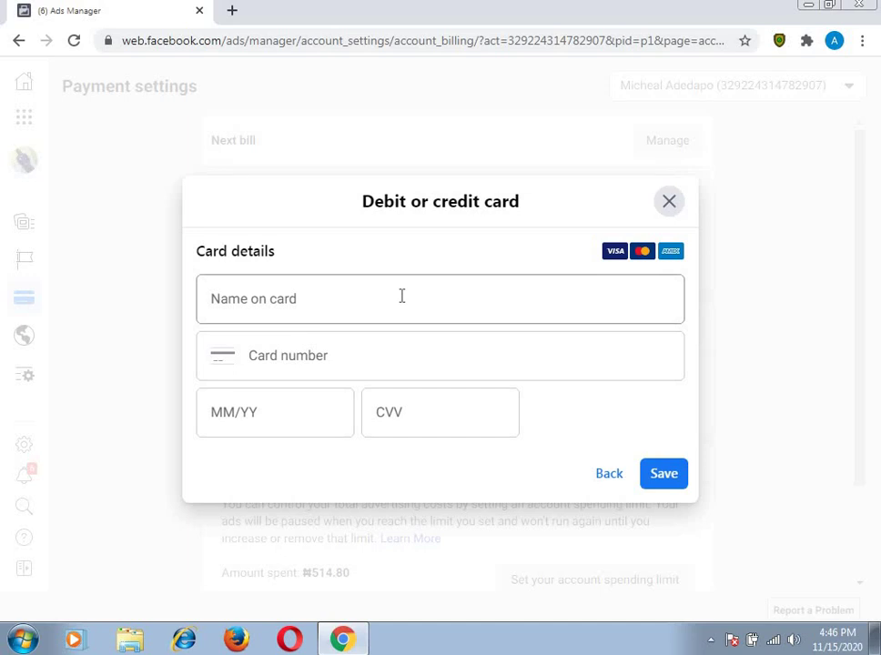
left_click(669, 202)
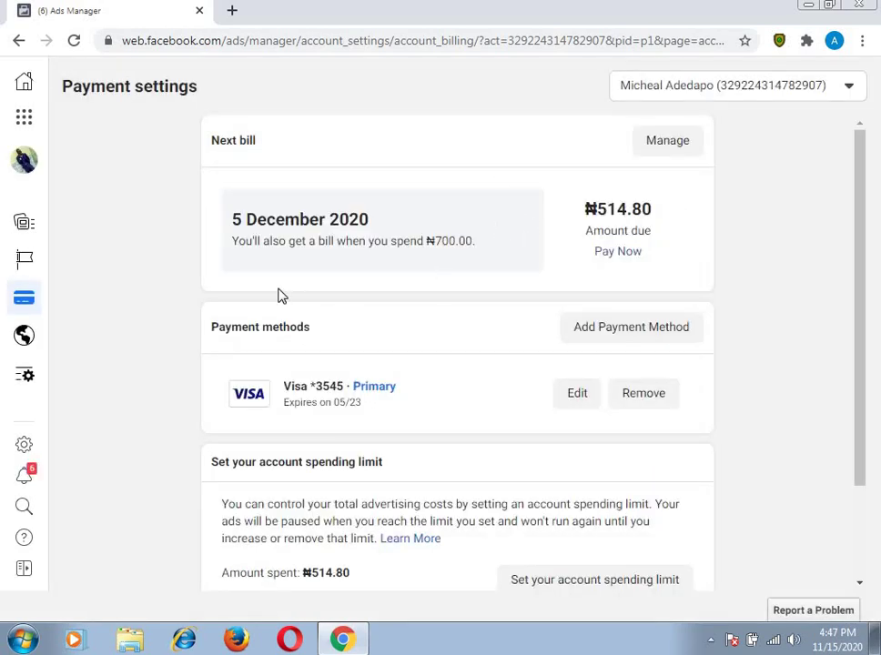
- Open the Facebook Business Suite home and look over the Web Design Training page's insights, recent ads and recent posts
left_click(26, 121)
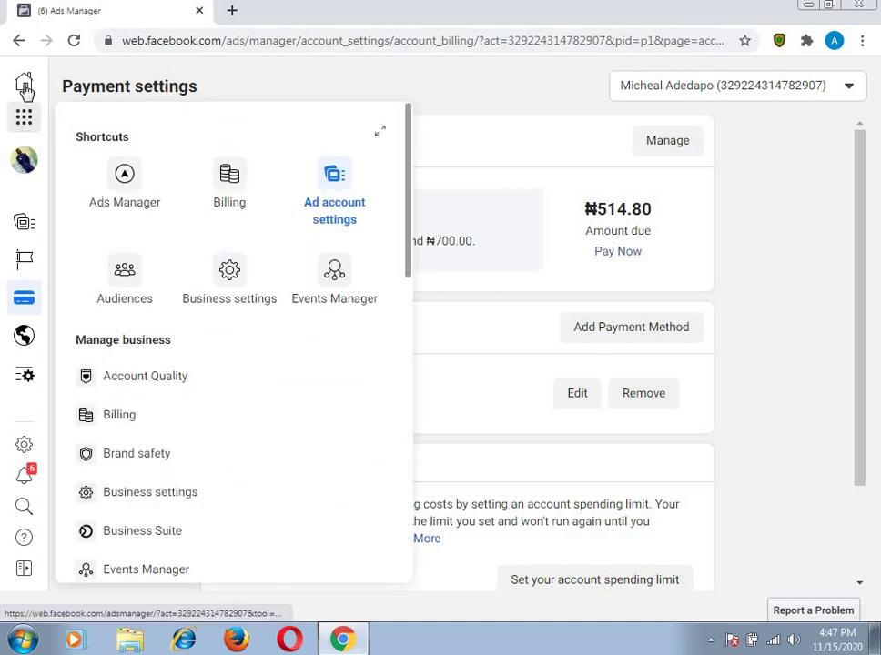
left_click(25, 84)
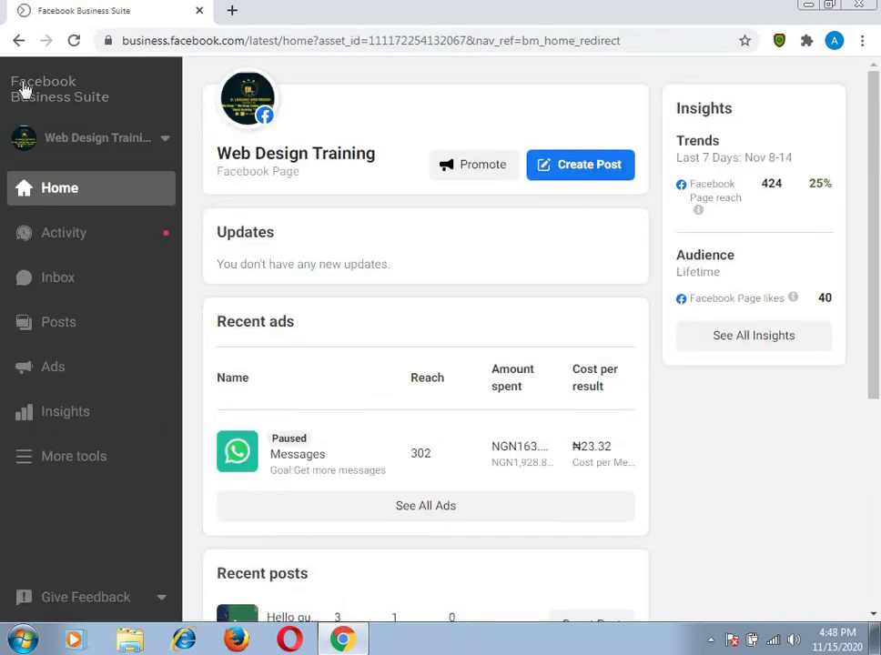
left_click_drag(142, 122, 181, 137)
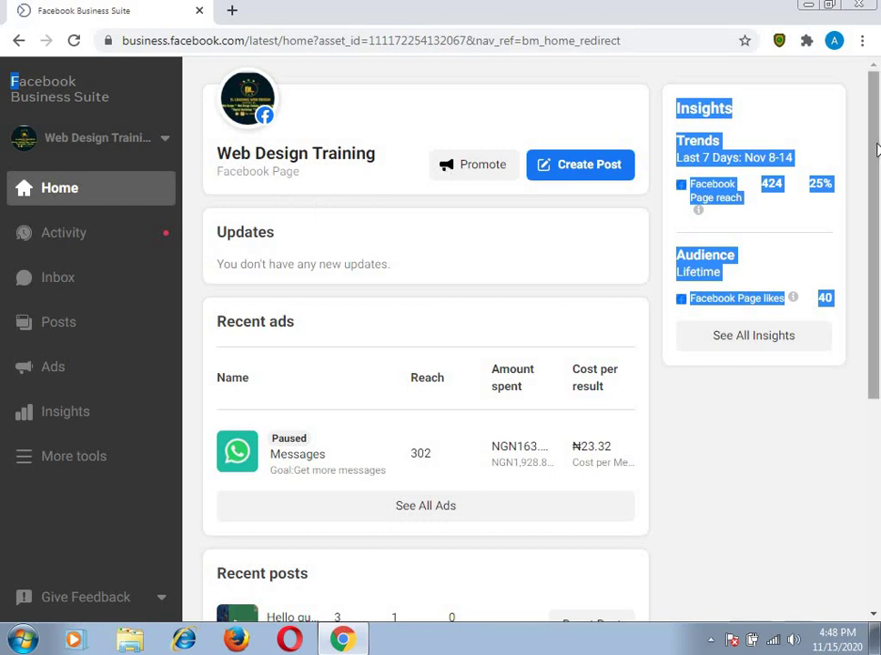
left_click_drag(877, 148, 879, 225)
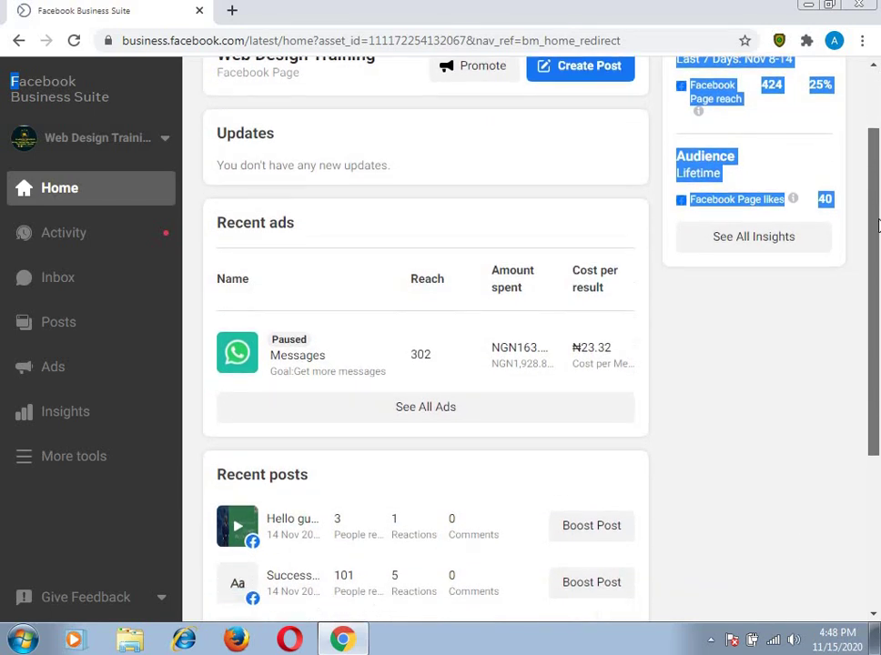
scroll(878, 227, "down", 2)
scroll(878, 236, "down", 1)
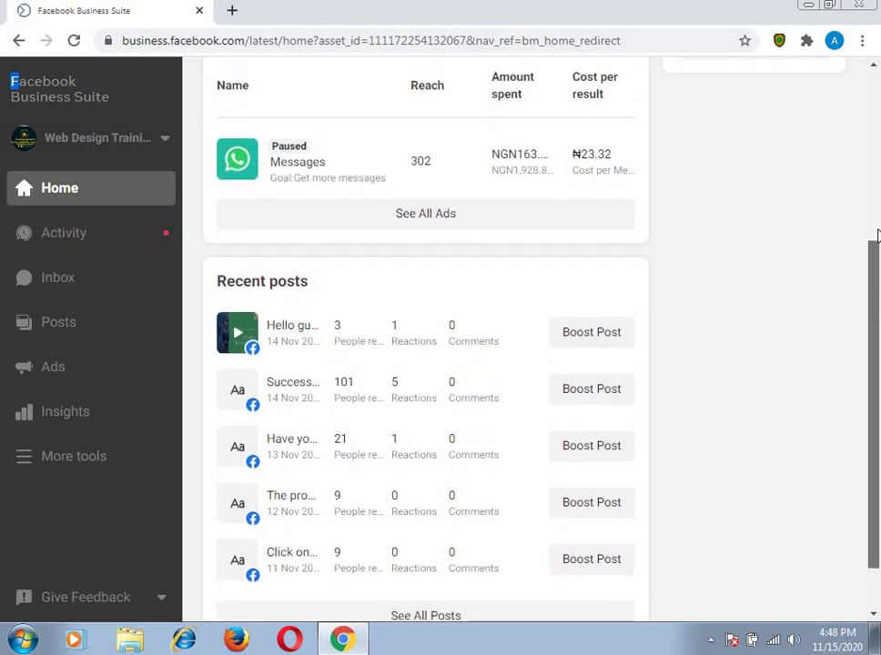
scroll(878, 228, "up", 3)
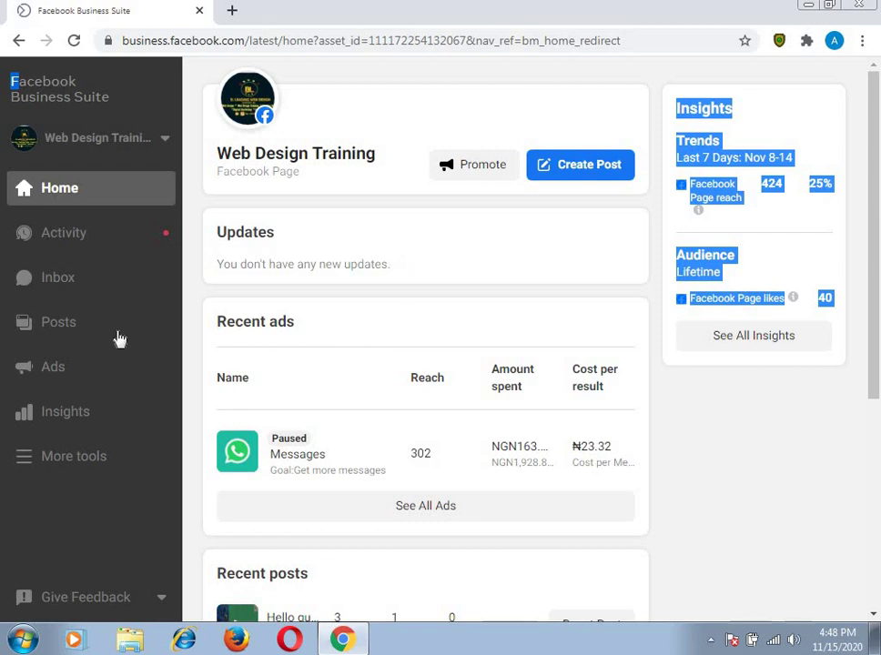
- Open the page's list of all ads in Business Suite and follow its link for more details in Ads Manager
left_click(53, 368)
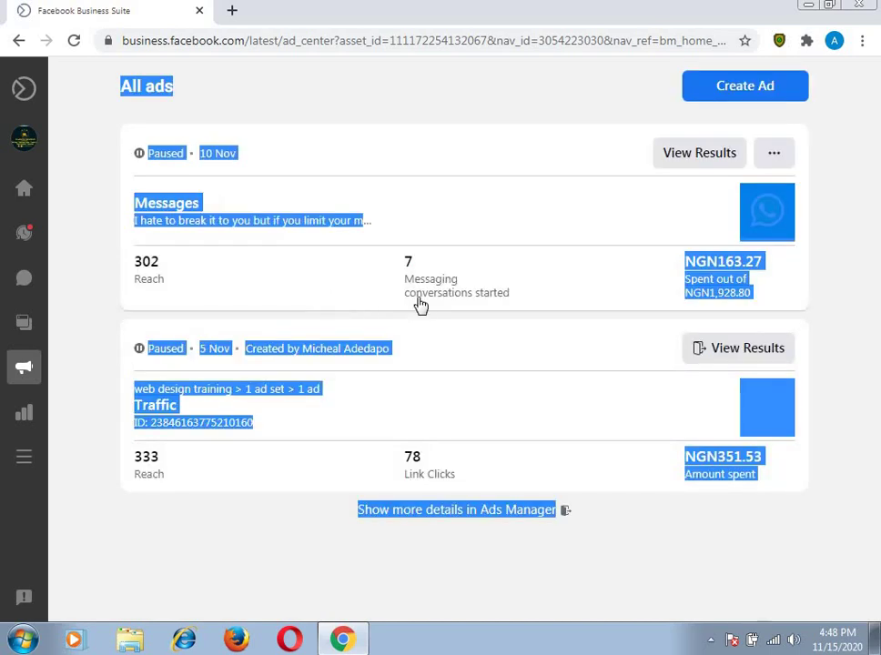
left_click(378, 130)
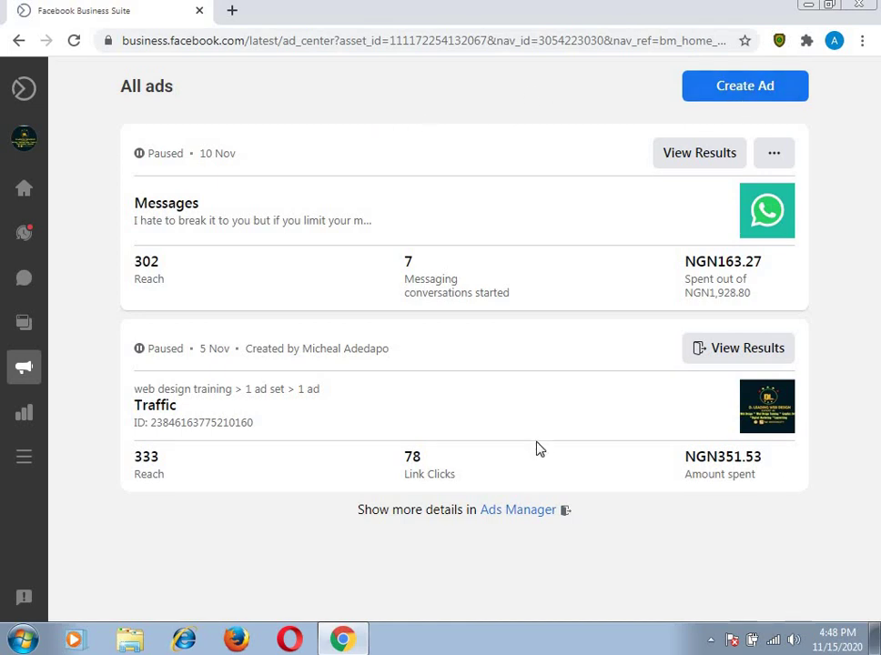
left_click(523, 514)
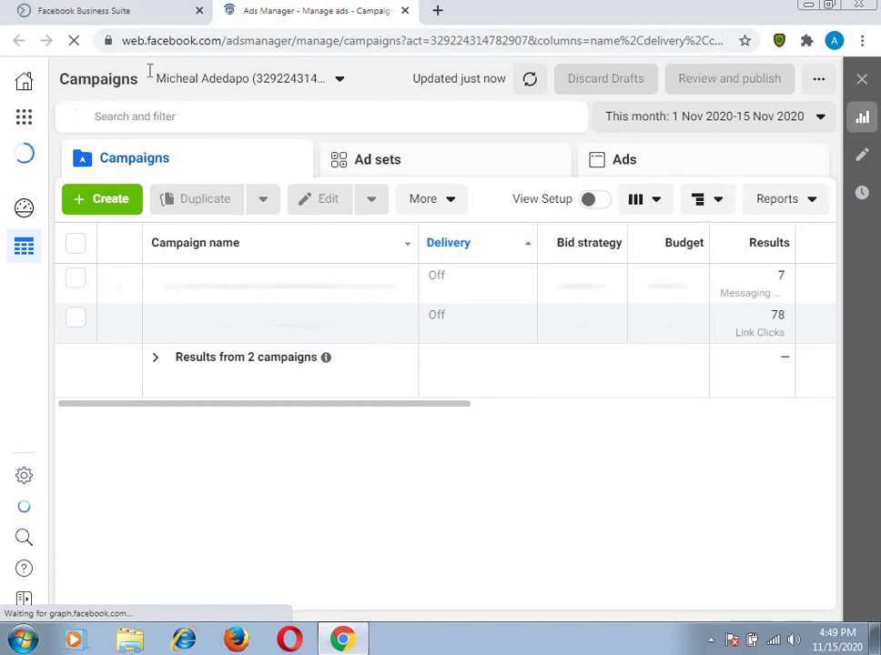
- Compare the Business Suite ads overview with the Ads Manager campaigns table, and close Business Suite
left_click(155, 9)
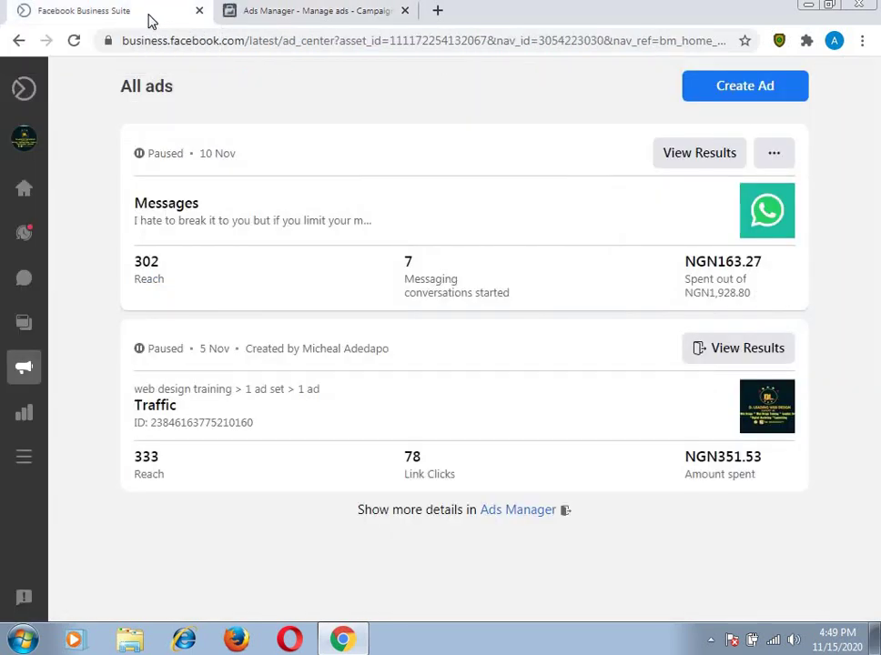
left_click(282, 20)
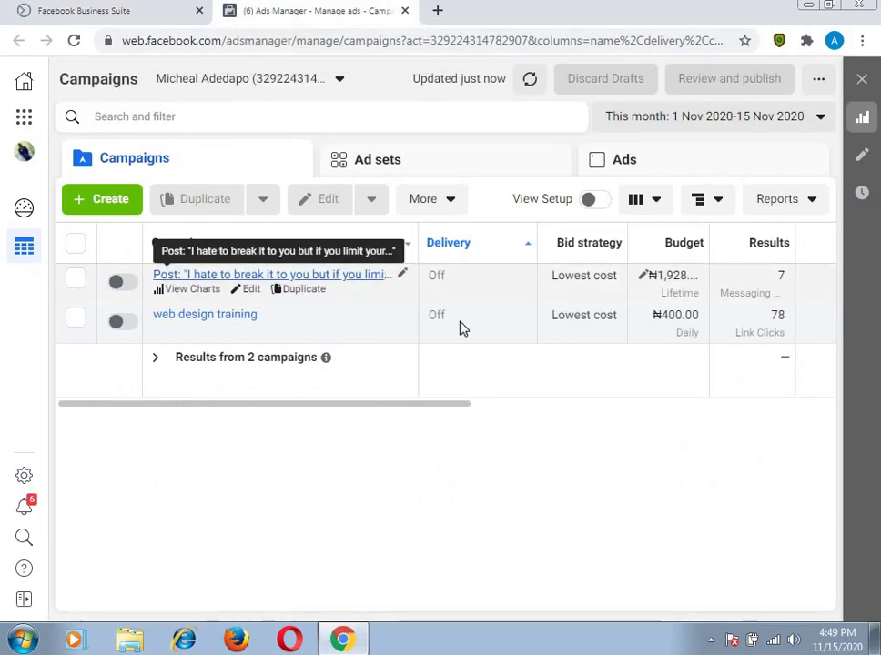
left_click(157, 14)
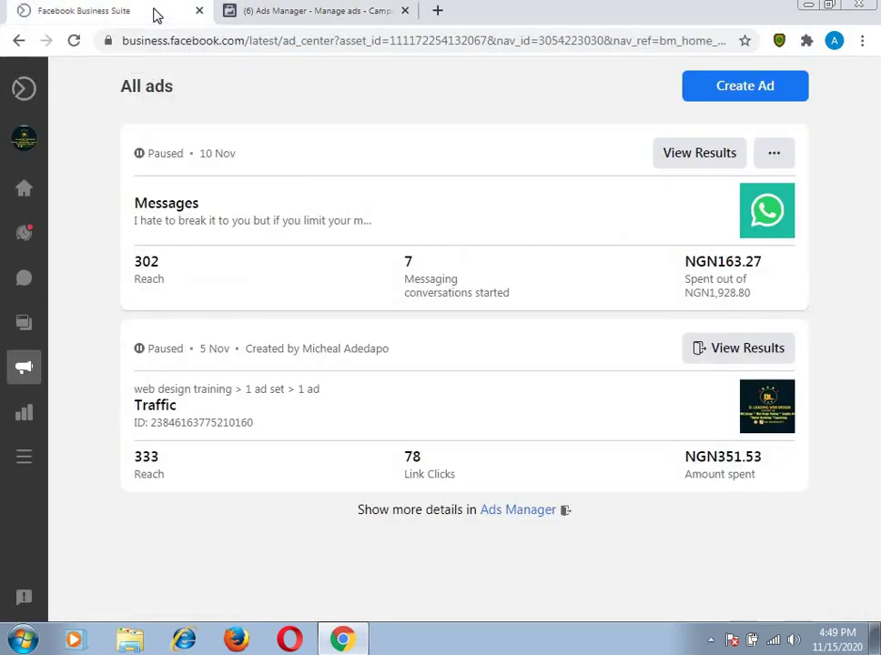
left_click(291, 15)
left_click(102, 13)
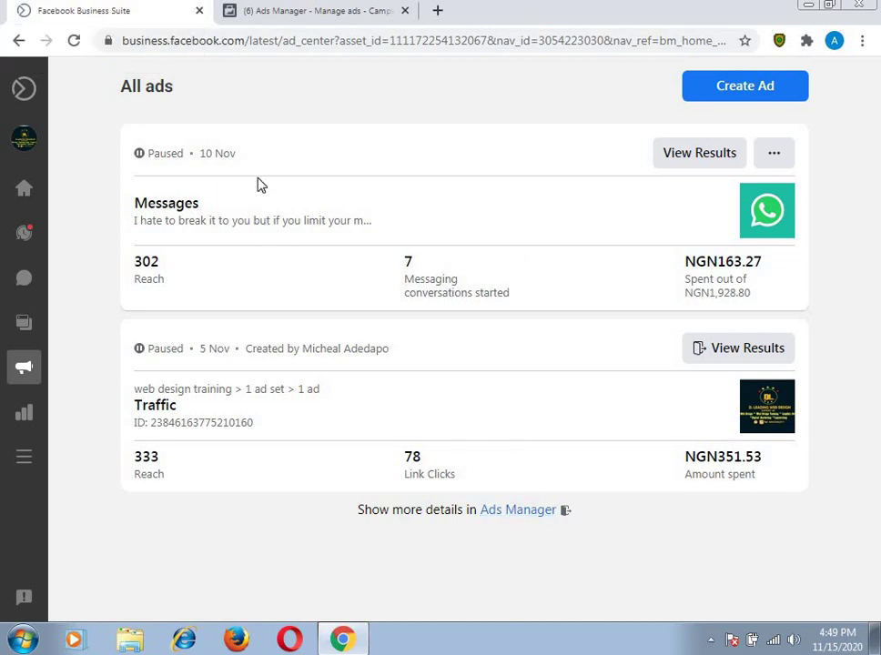
left_click(198, 11)
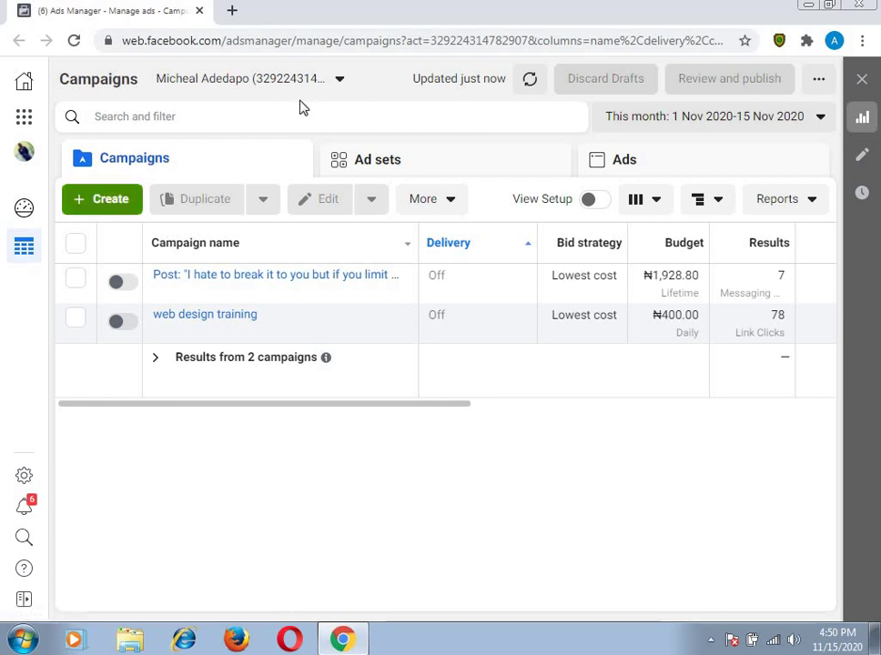
- Start creating a new campaign and review the Brand Awareness, Traffic and Conversions objectives
left_click(95, 202)
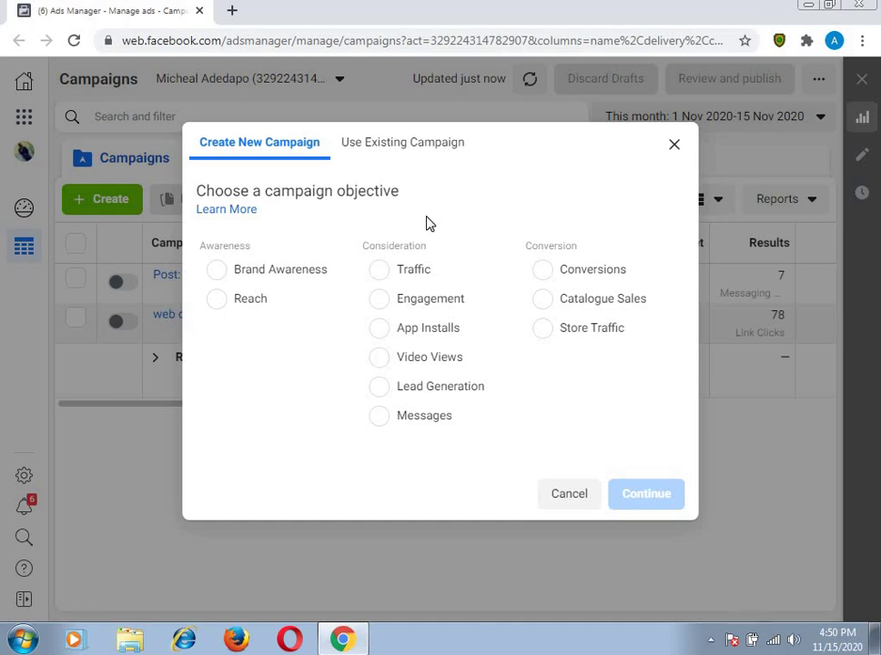
left_click(214, 271)
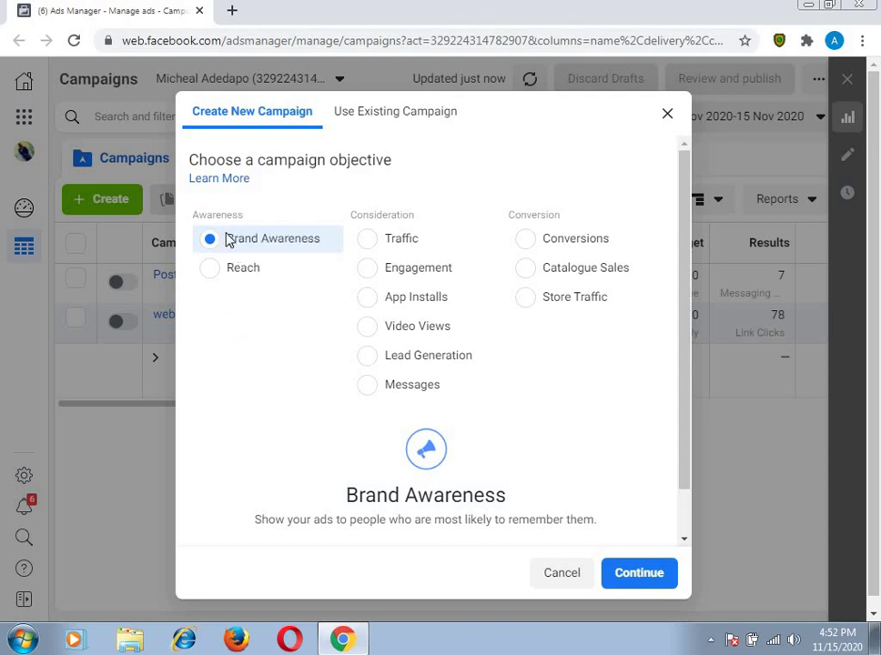
mouse_move(212, 248)
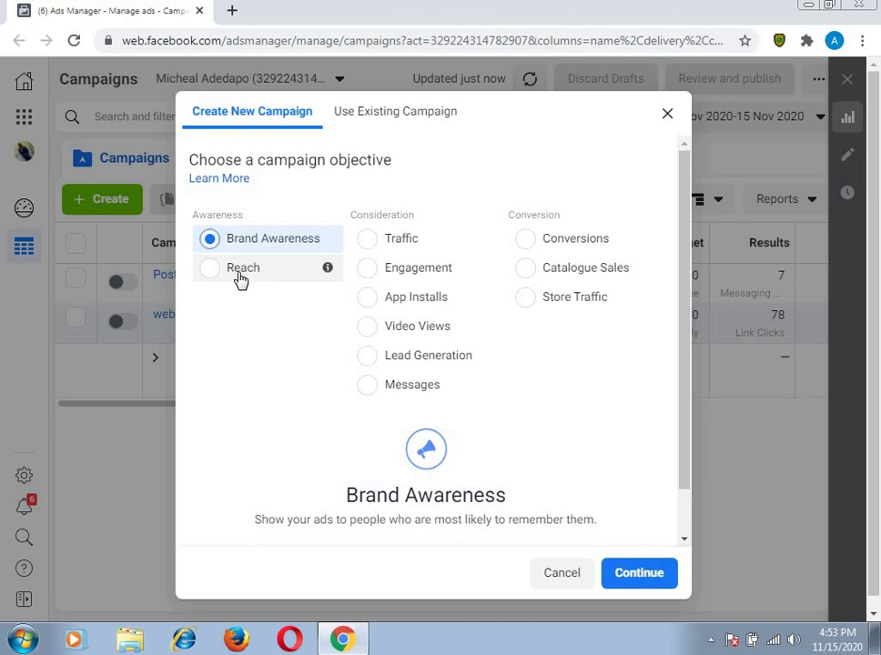
left_click(371, 240)
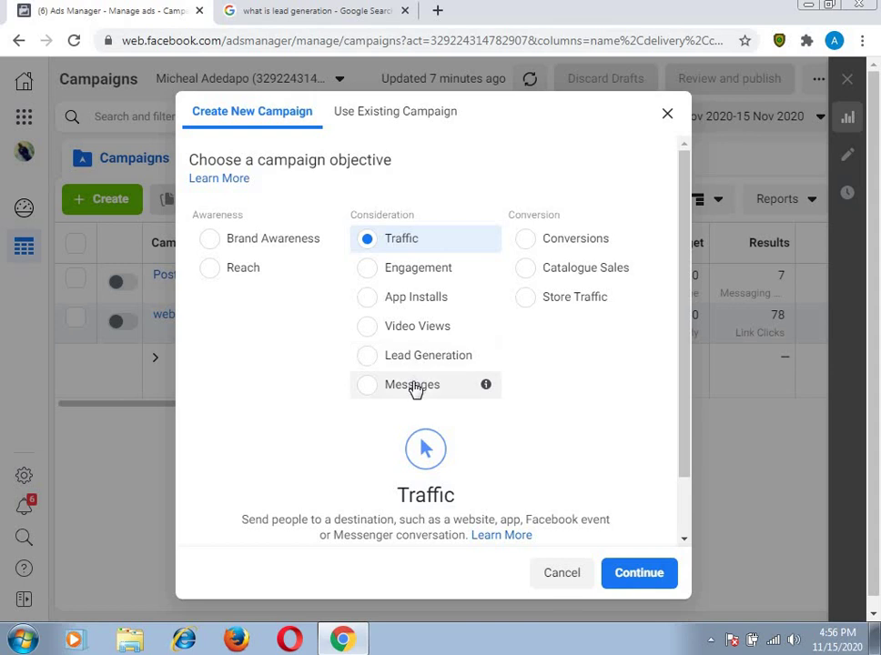
left_click(528, 244)
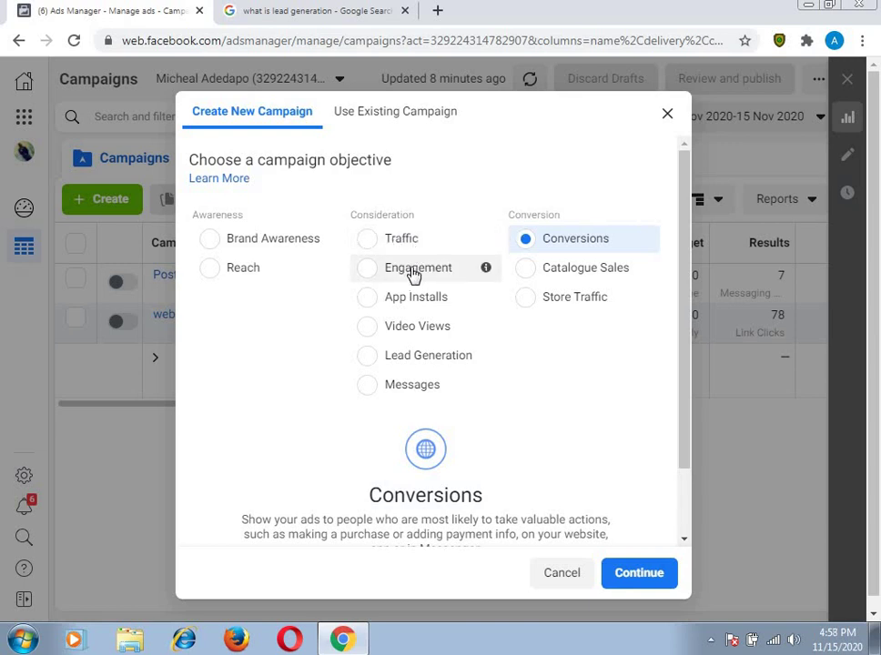
mouse_move(492, 244)
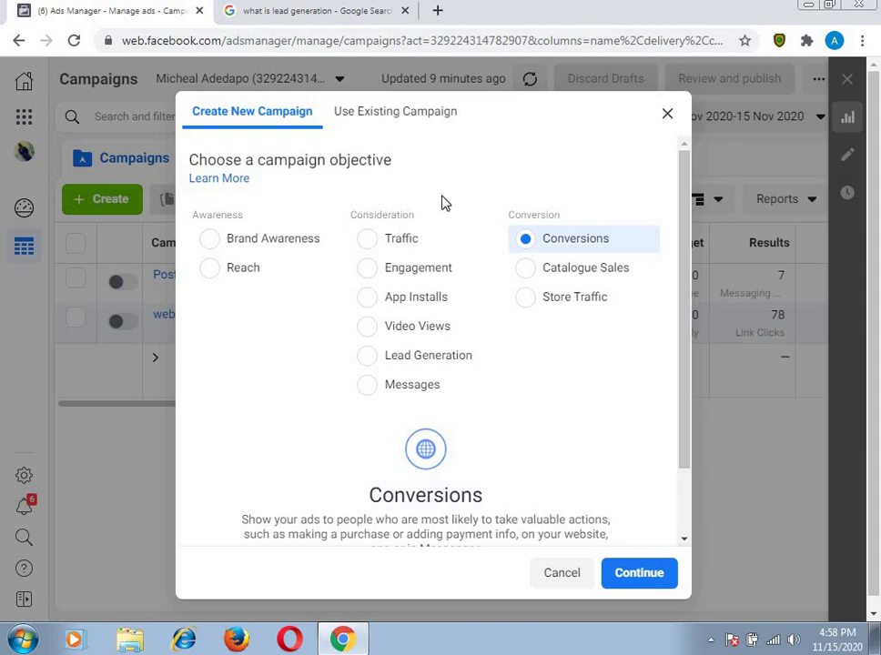
- Choose Traffic as the campaign objective and continue to the campaign setup without filling in the optional names
left_click(365, 242)
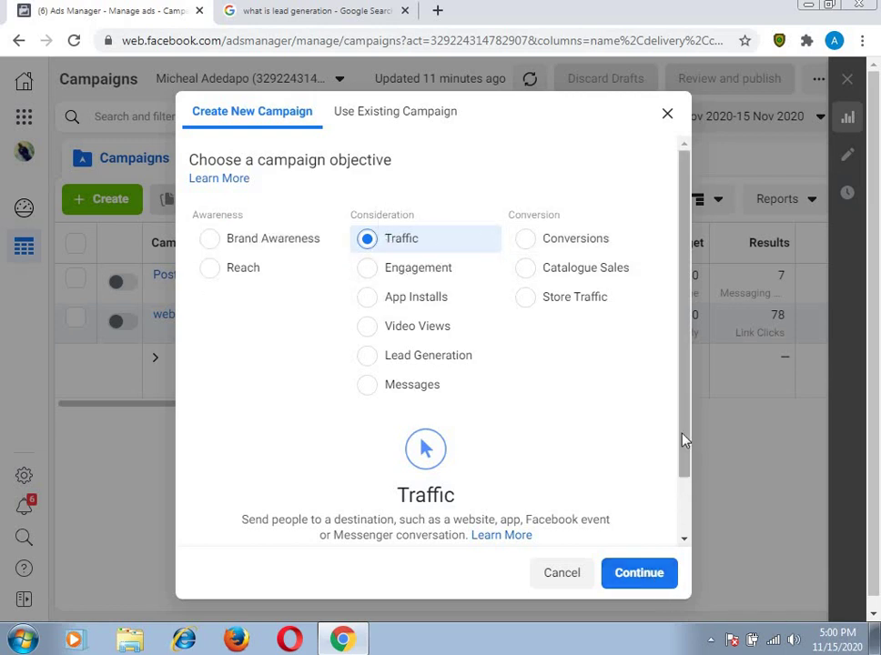
left_click_drag(684, 437, 683, 531)
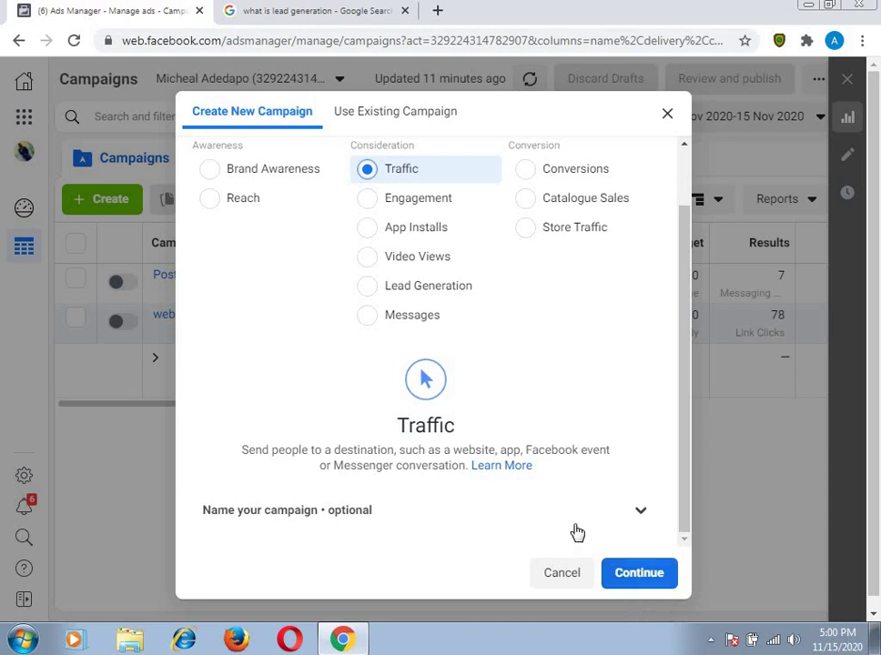
left_click(634, 515)
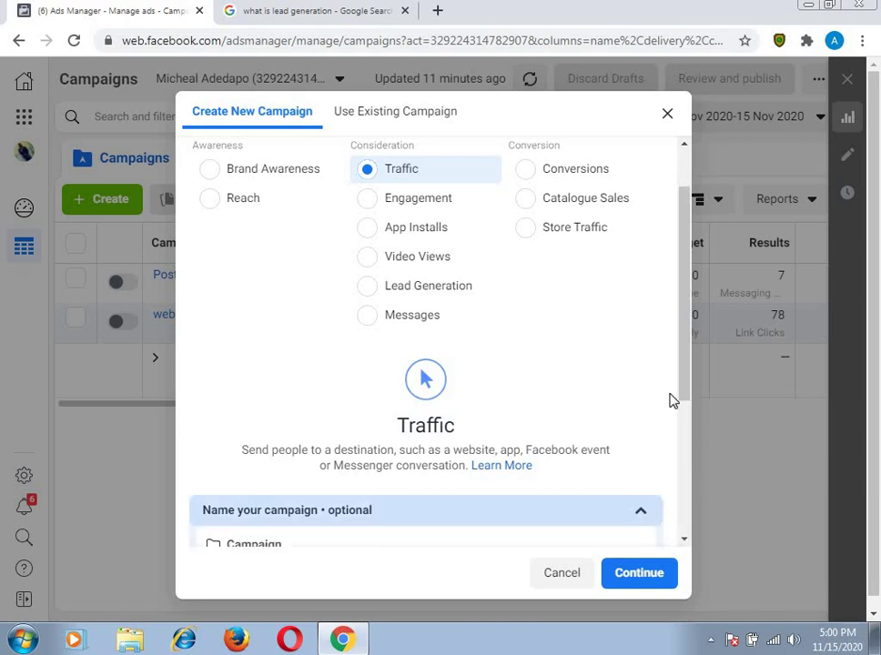
left_click(640, 515)
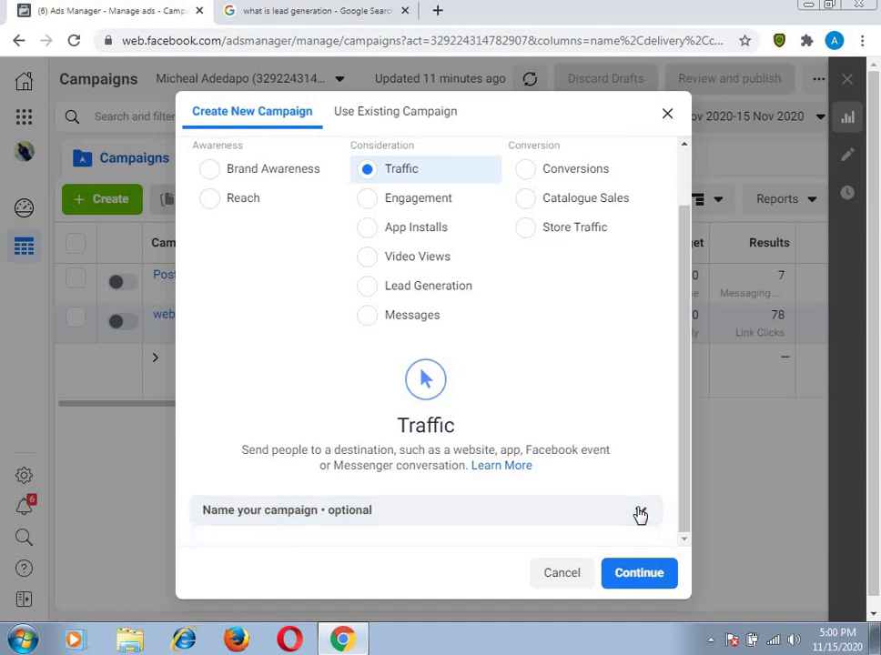
left_click(636, 579)
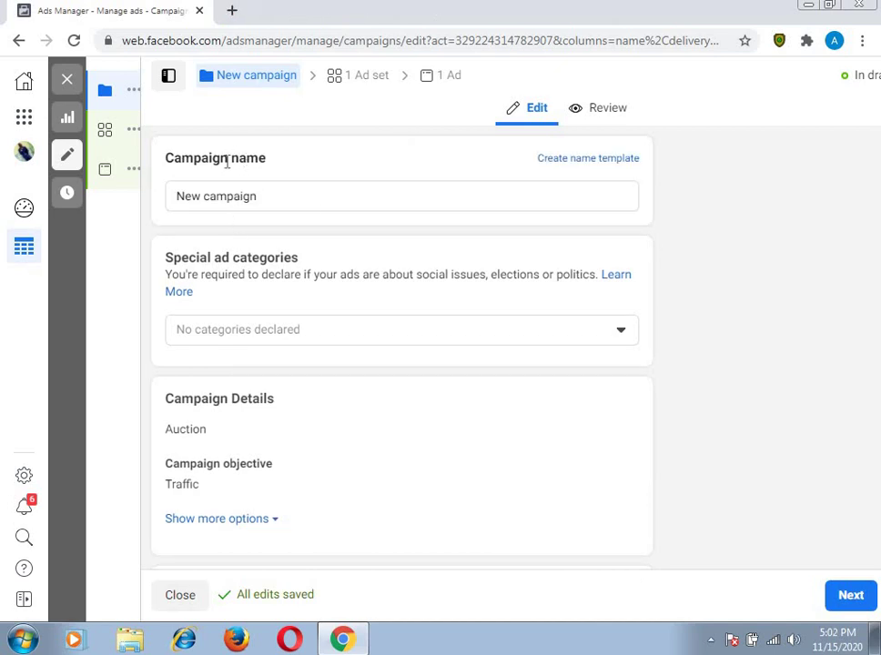
- Rename the new campaign as Training
left_click(279, 195)
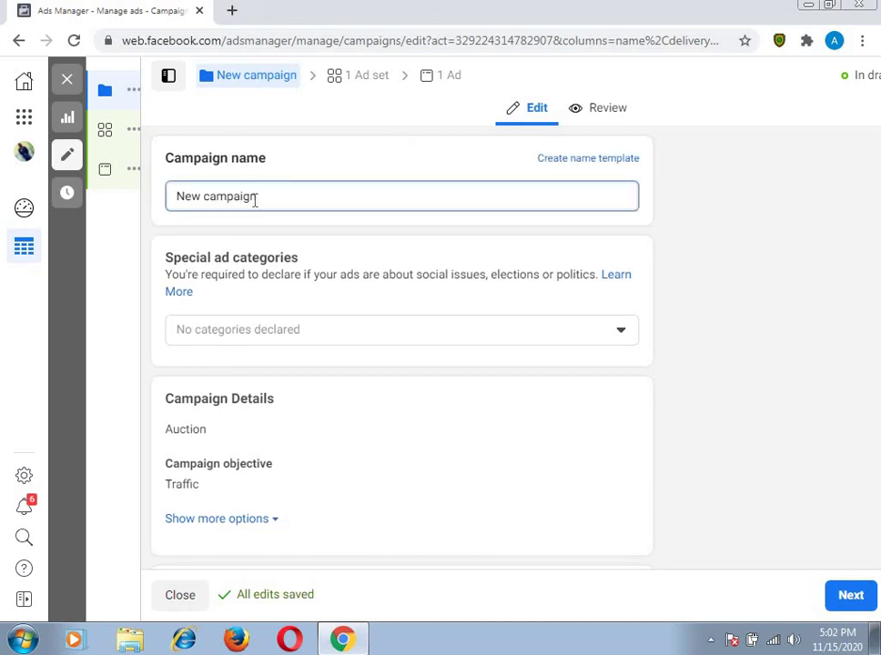
left_click_drag(265, 196, 177, 195)
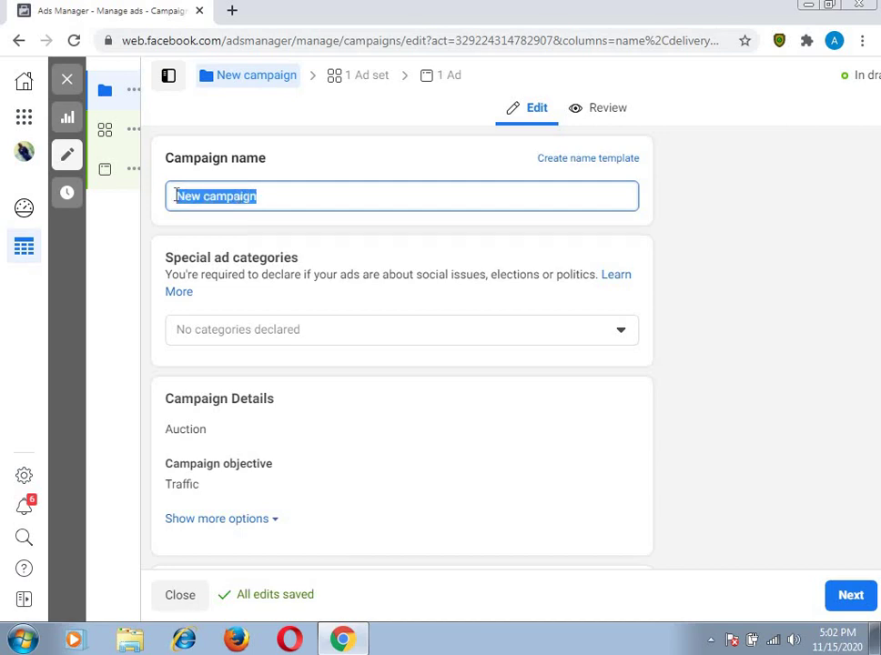
type("tra")
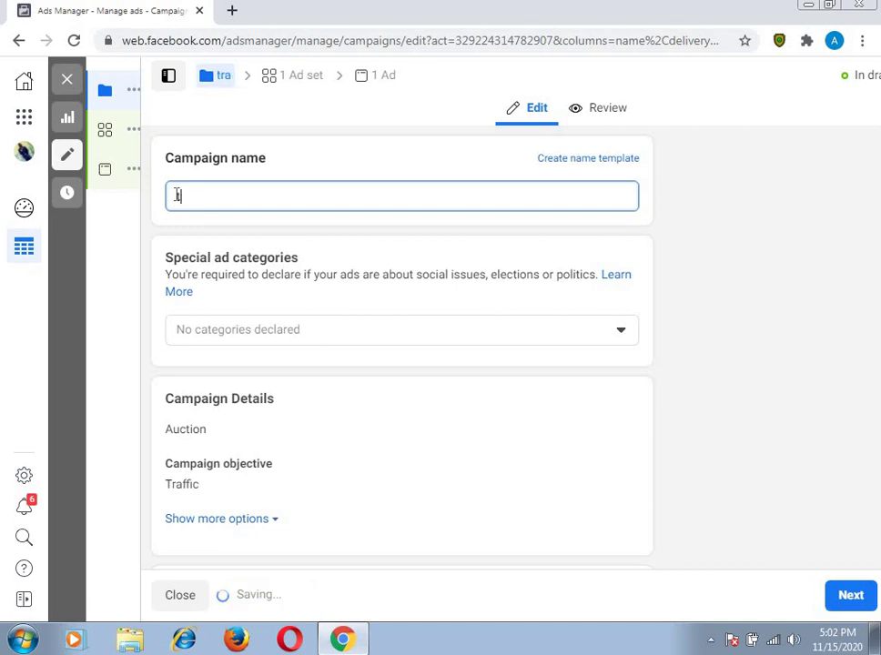
type("Tra")
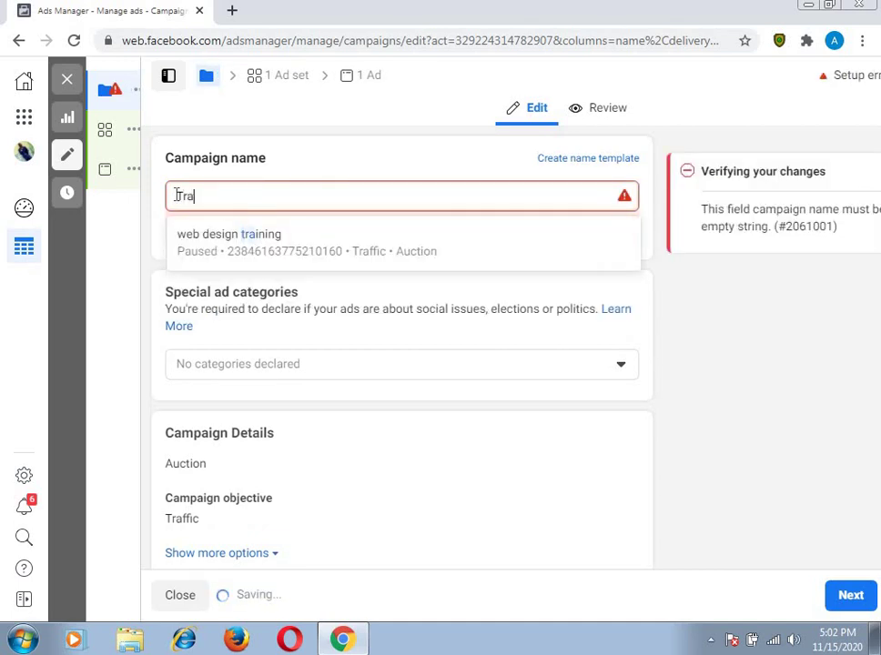
type("ining")
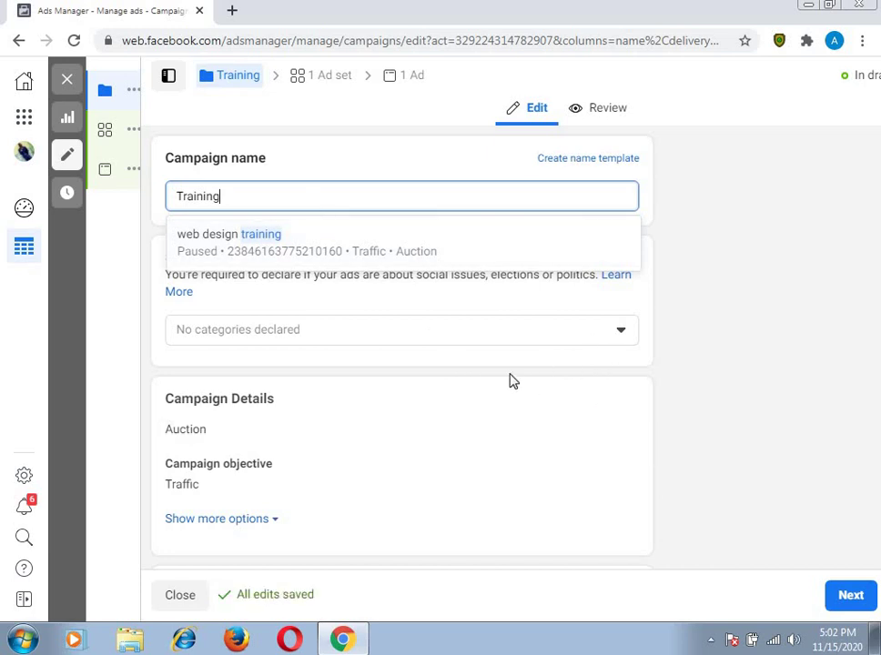
- Check the available special ad categories for the campaign and leave them undeclared
scroll(511, 329, "down", 3)
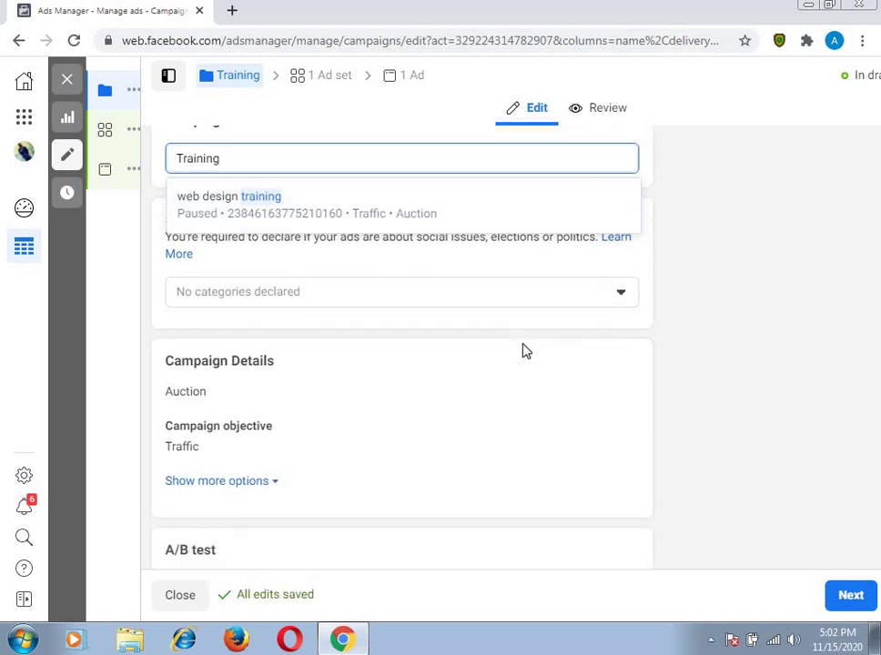
scroll(524, 329, "up", 3)
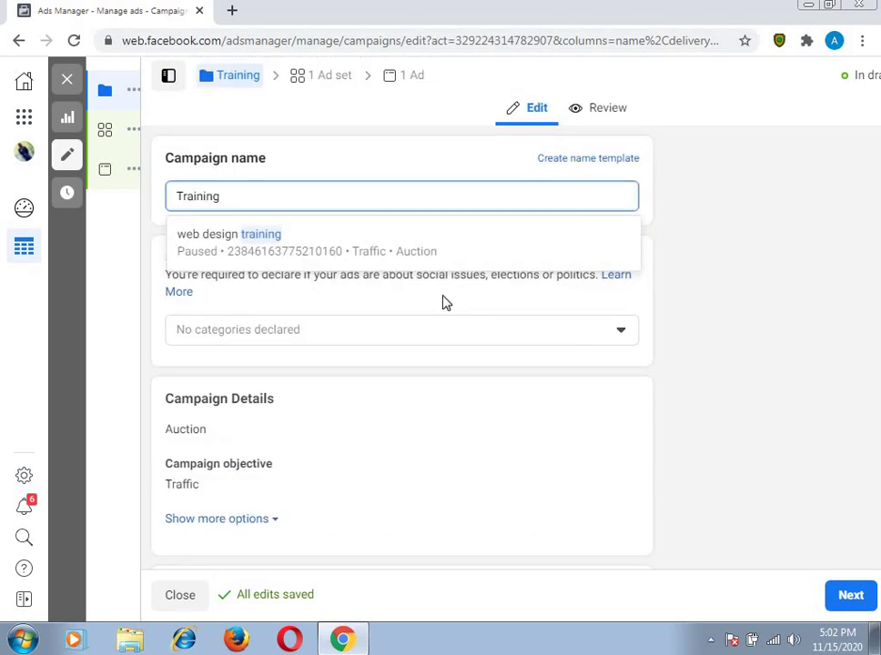
left_click(438, 333)
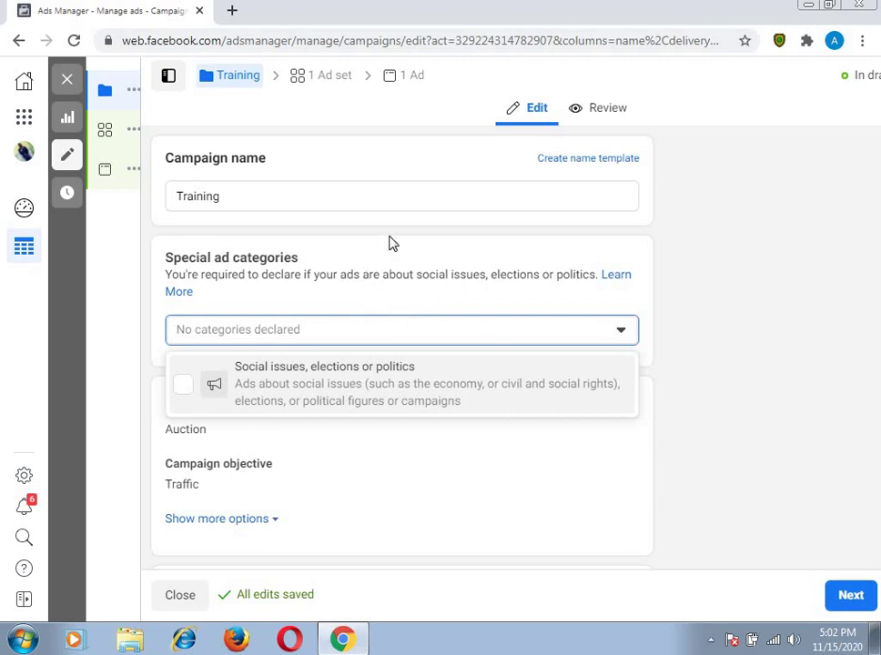
scroll(368, 288, "down", 1)
scroll(366, 285, "down", 2)
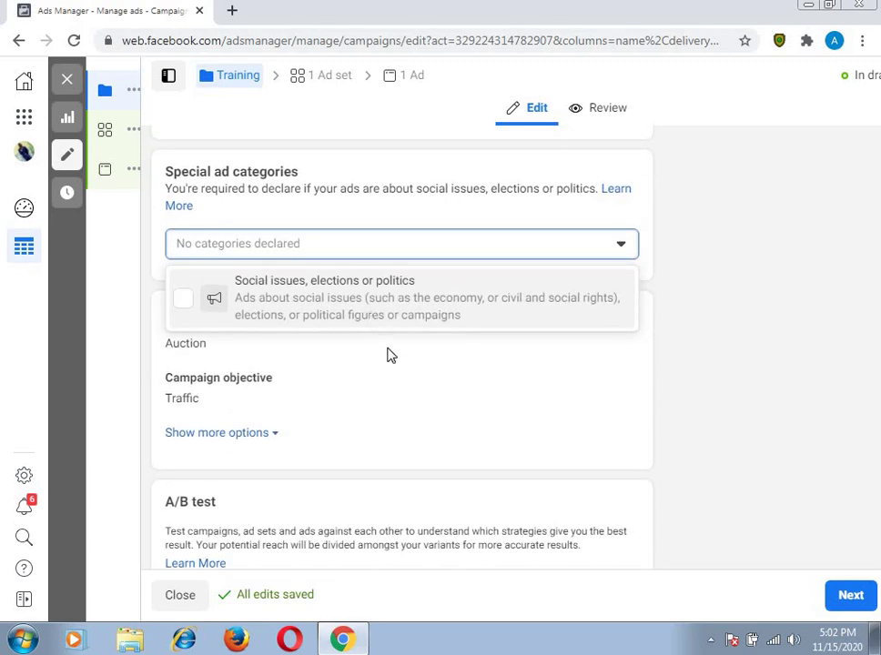
left_click(388, 355)
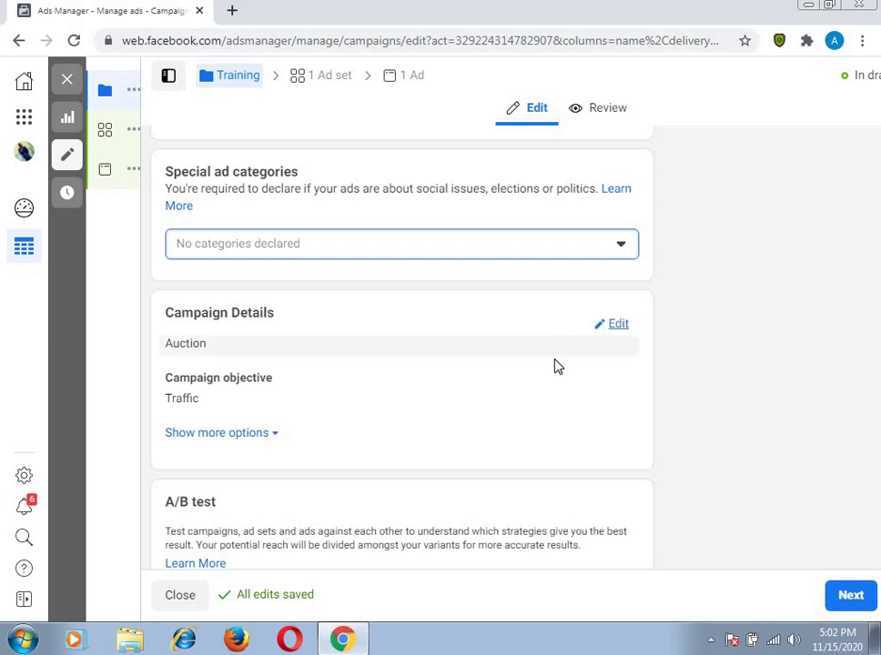
- Review the campaign details, the A/B test section and the campaign budget optimisation settings of the Training campaign
scroll(487, 349, "down", 2)
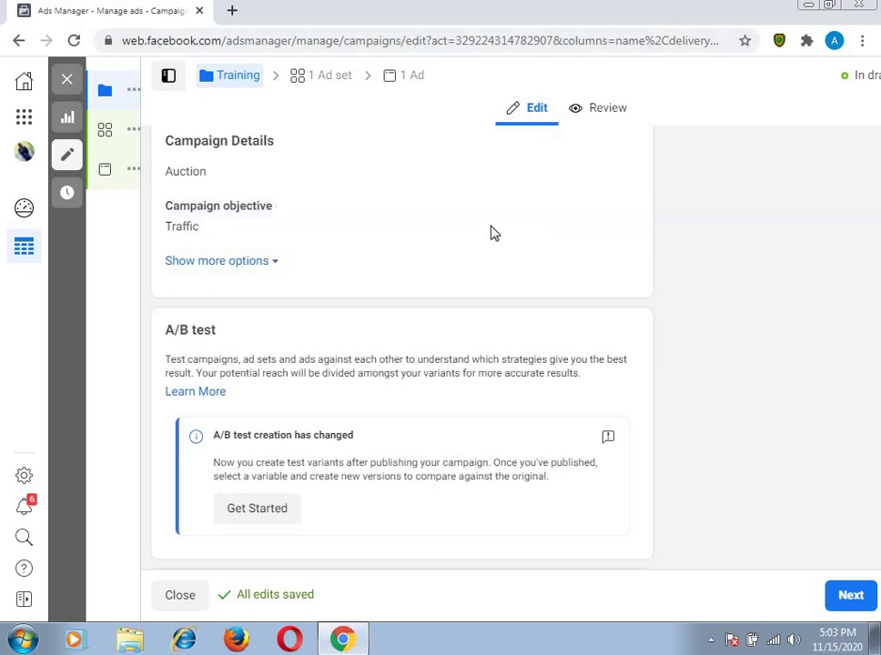
scroll(455, 235, "down", 2)
scroll(454, 210, "down", 1)
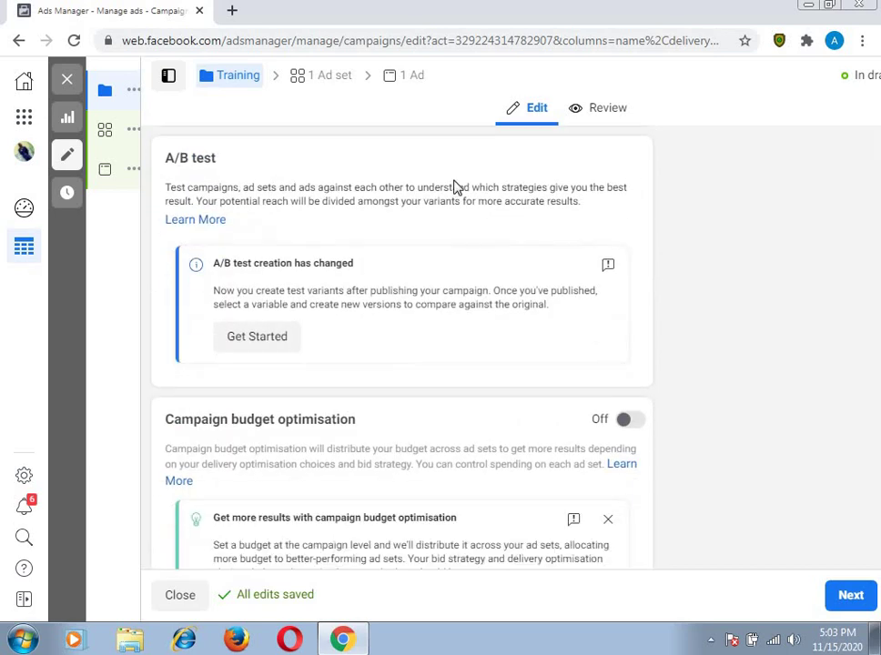
scroll(454, 187, "up", 3)
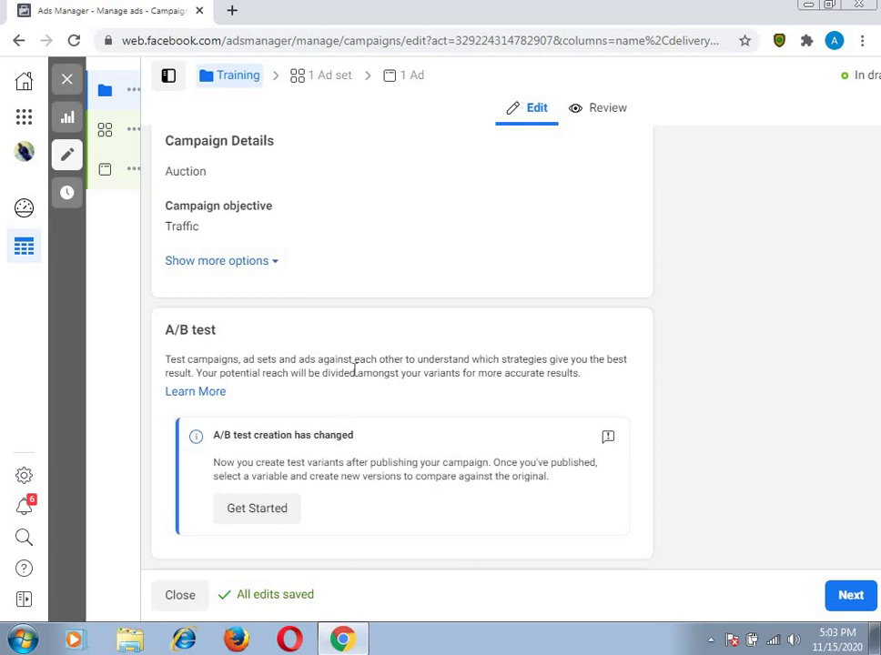
scroll(358, 355, "down", 5)
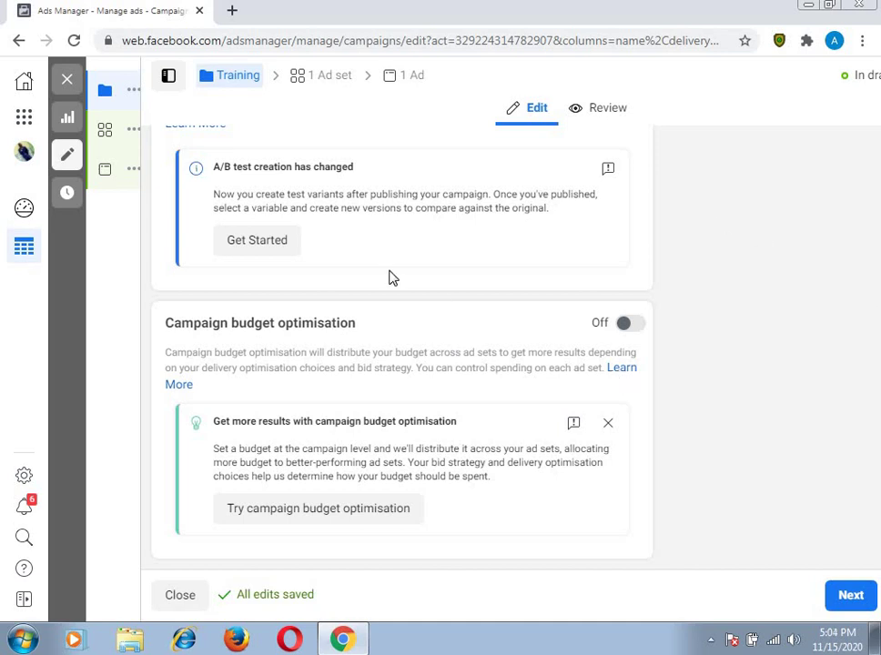
scroll(517, 262, "up", 5)
scroll(518, 262, "up", 1)
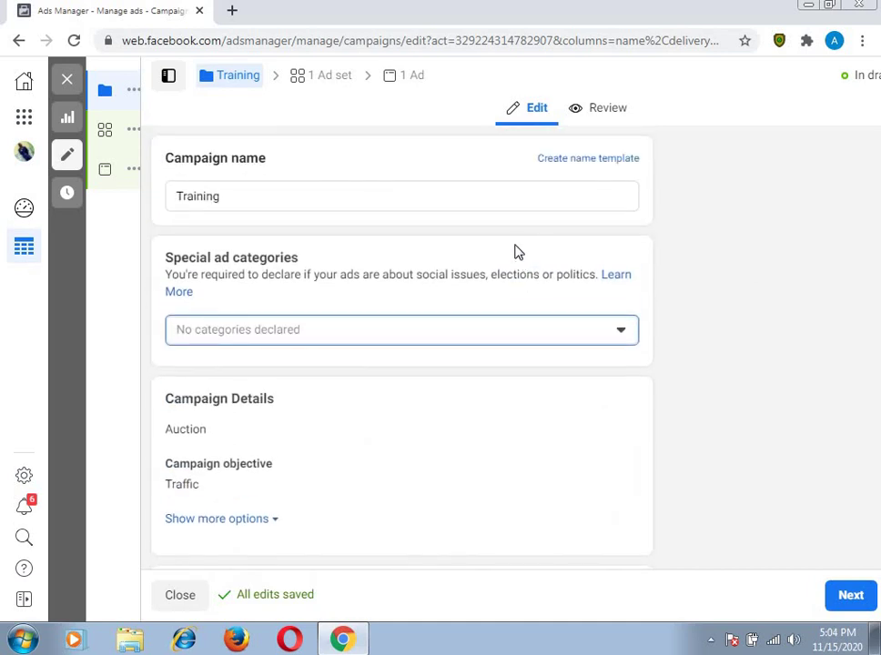
scroll(511, 246, "down", 6)
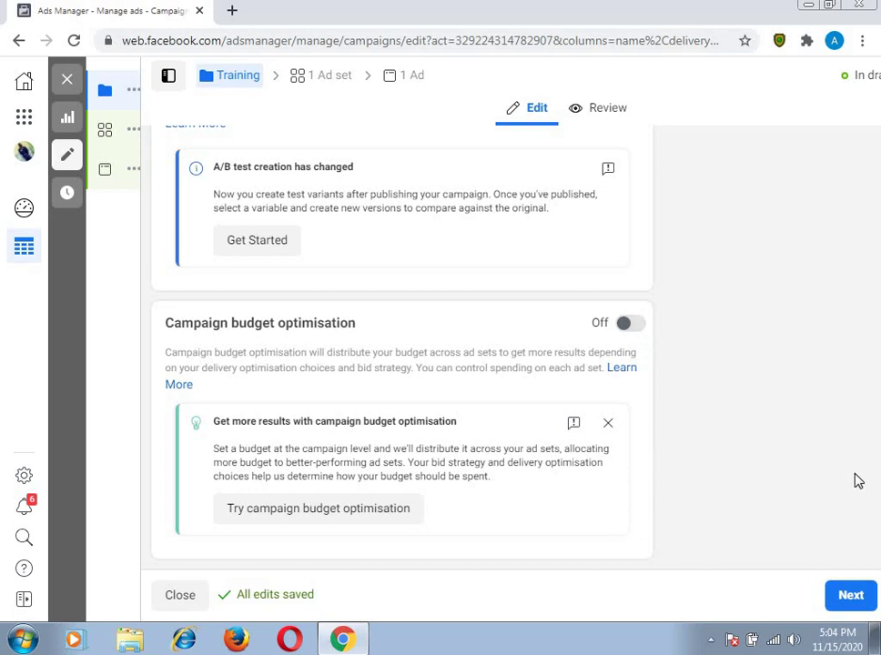
- Continue to the ad set setup and rename the ad set as dleading training
left_click(855, 596)
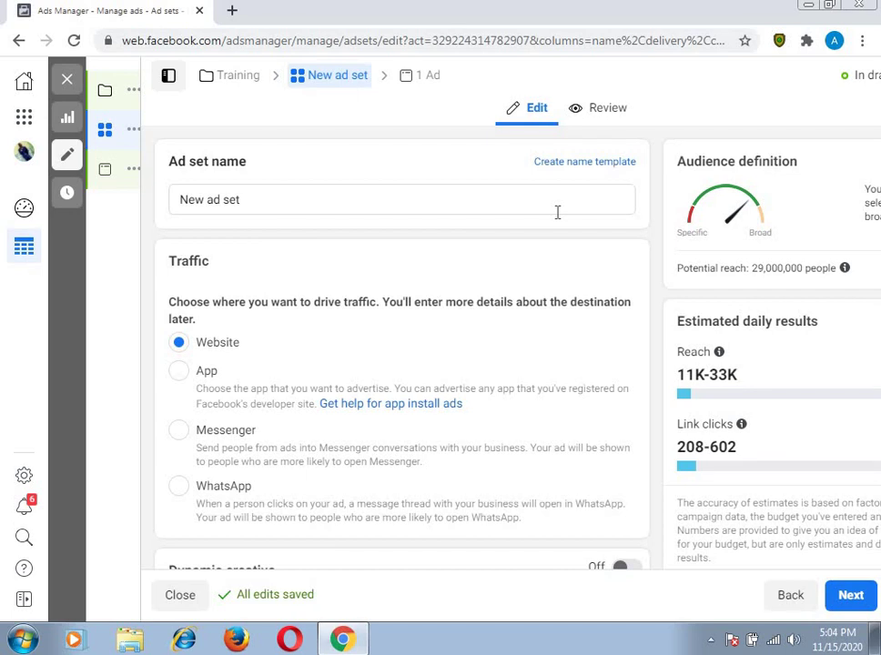
left_click(407, 203)
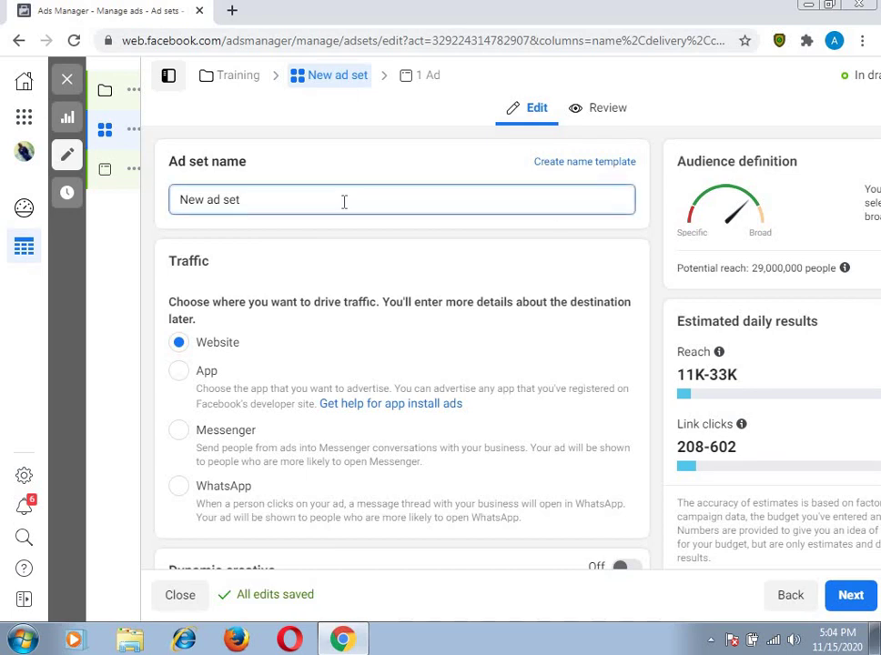
left_click_drag(241, 201, 178, 215)
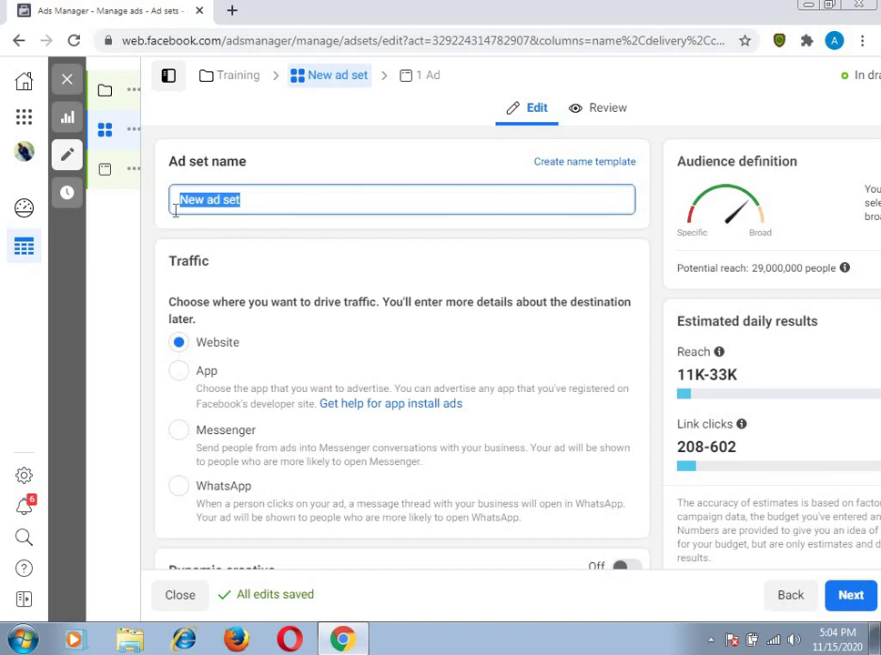
type("dle")
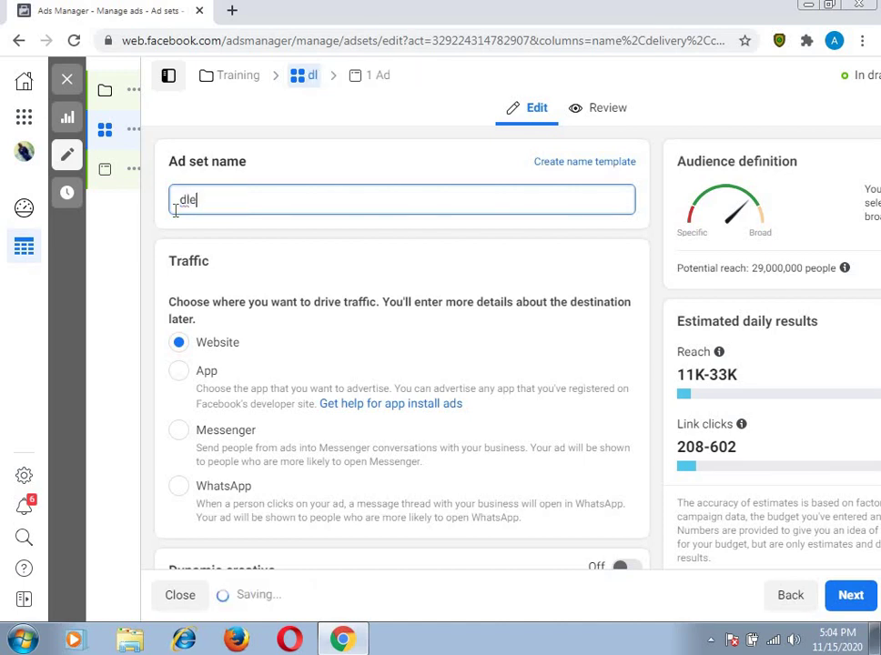
type("adi")
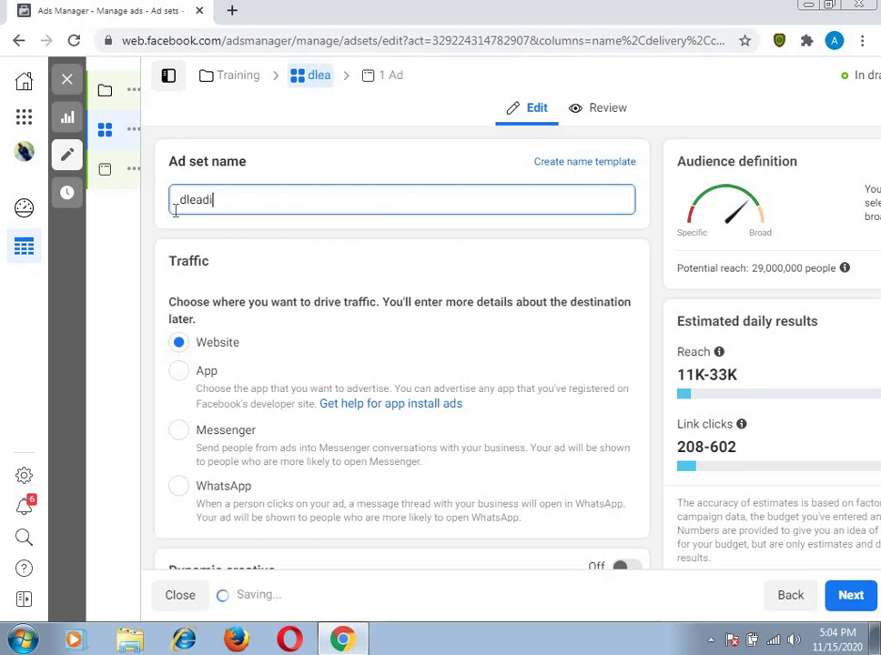
type("ng tra")
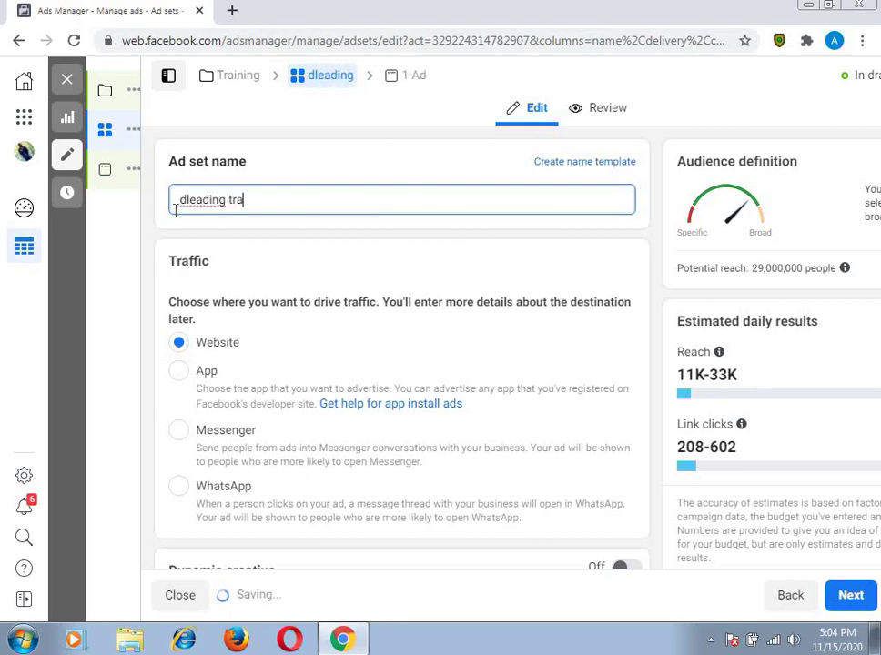
type("ining")
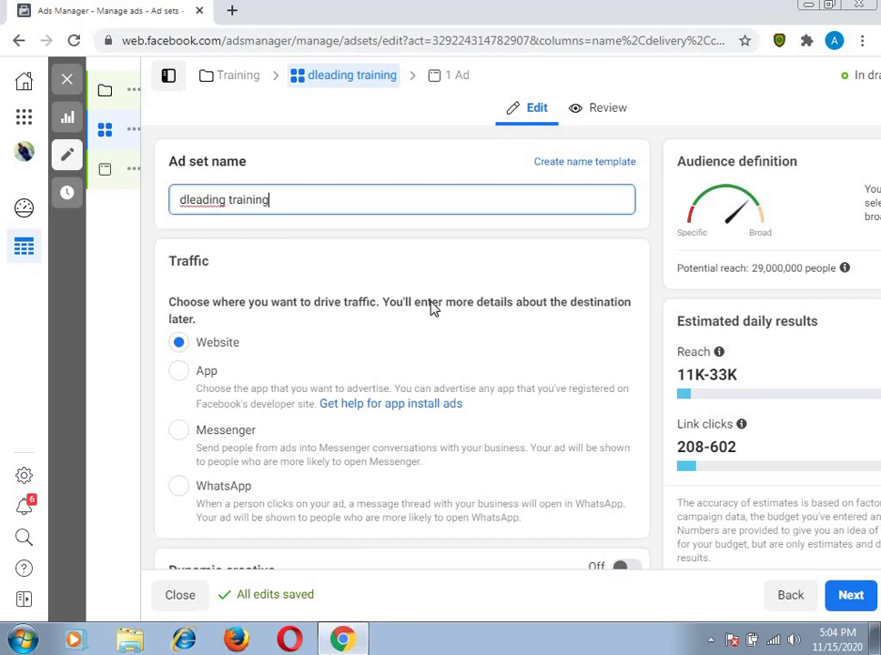
- Try WhatsApp, Messenger and App as the ad set's traffic destination, and return the destination to Website
left_click(181, 490)
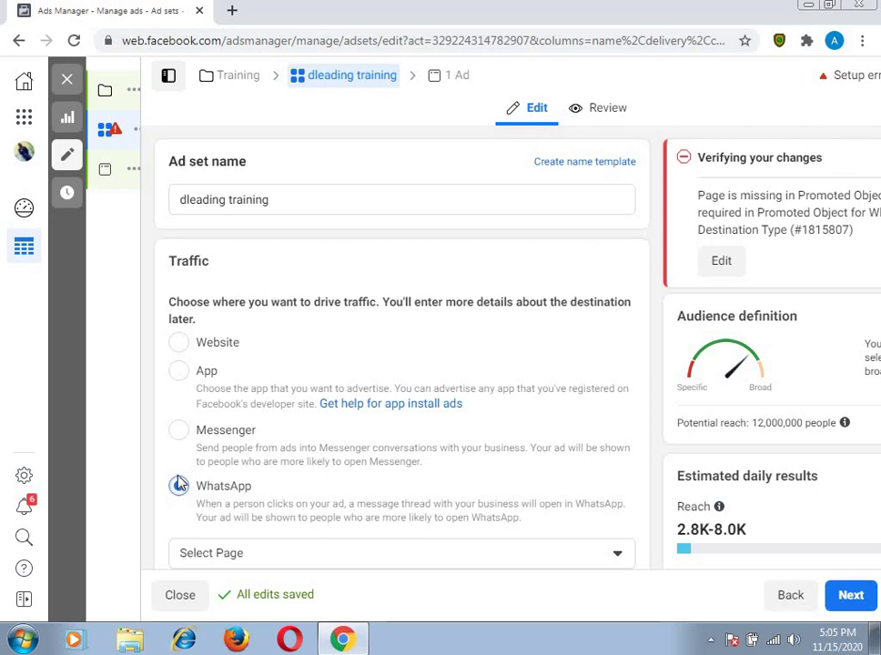
scroll(307, 472, "down", 2)
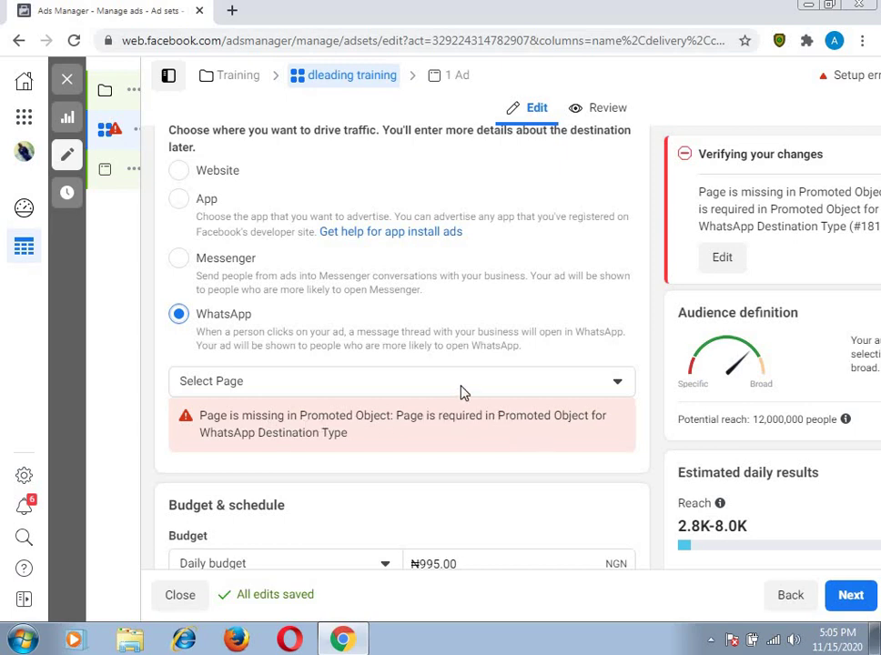
left_click(618, 386)
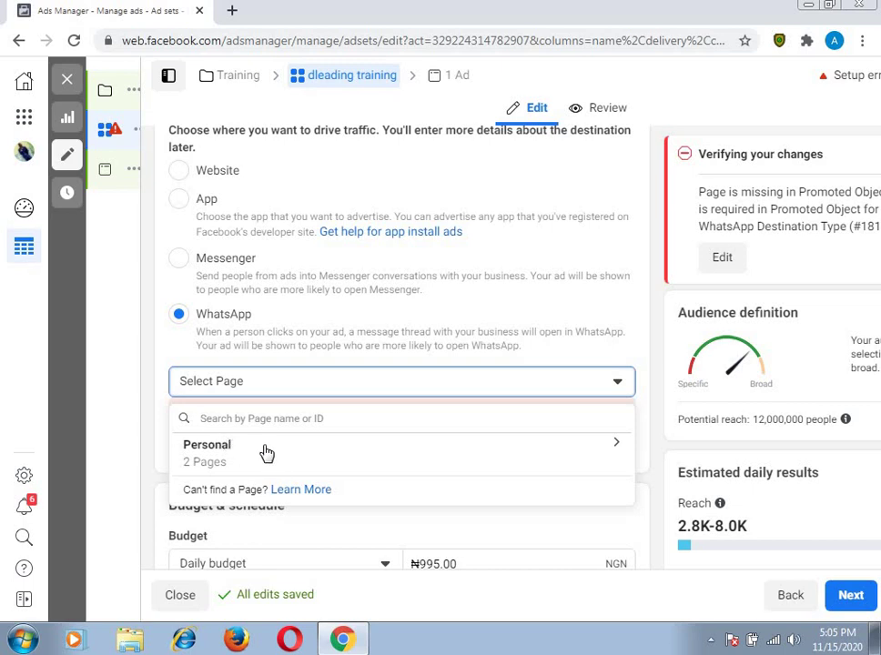
left_click(177, 260)
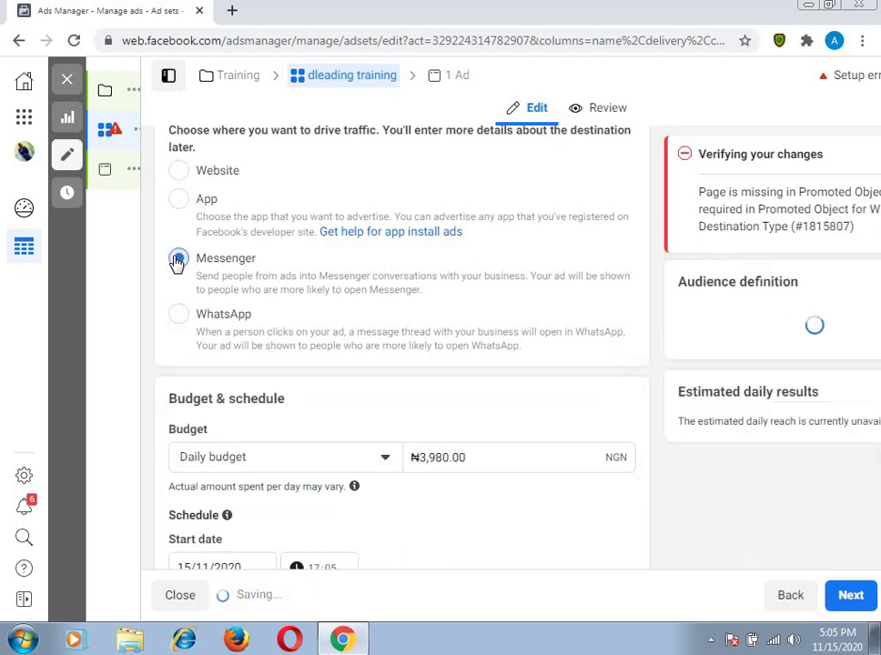
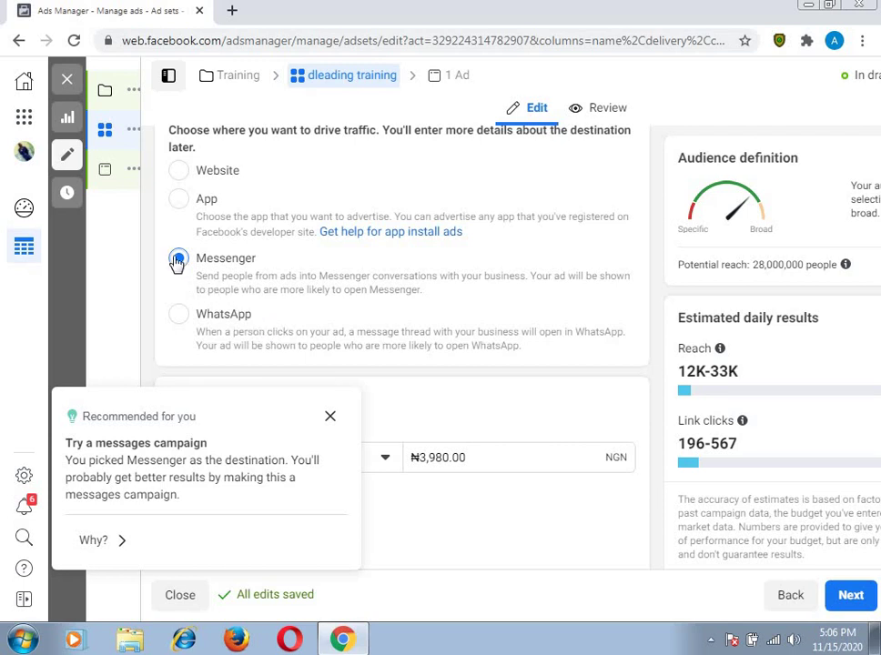
left_click(179, 200)
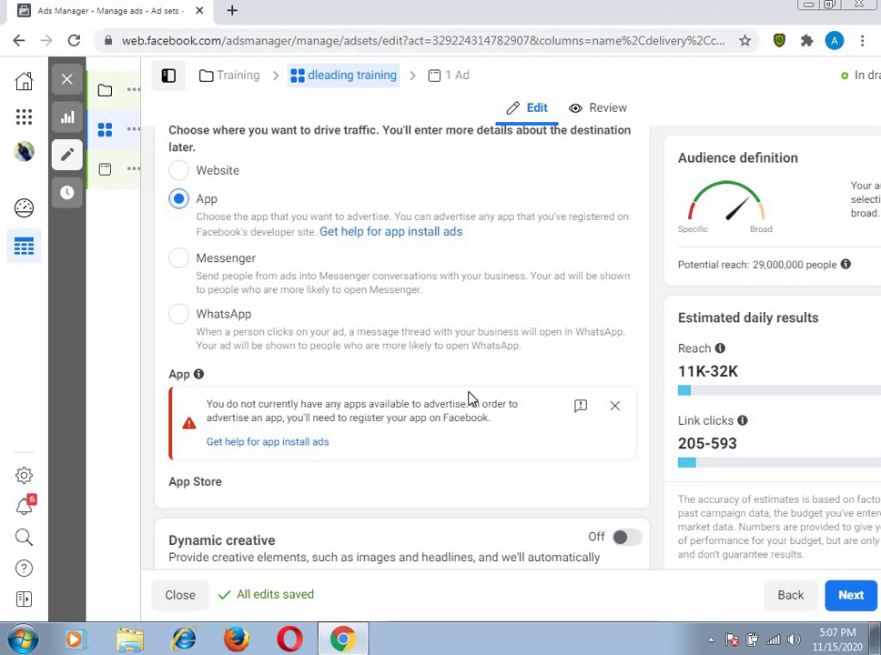
left_click(178, 173)
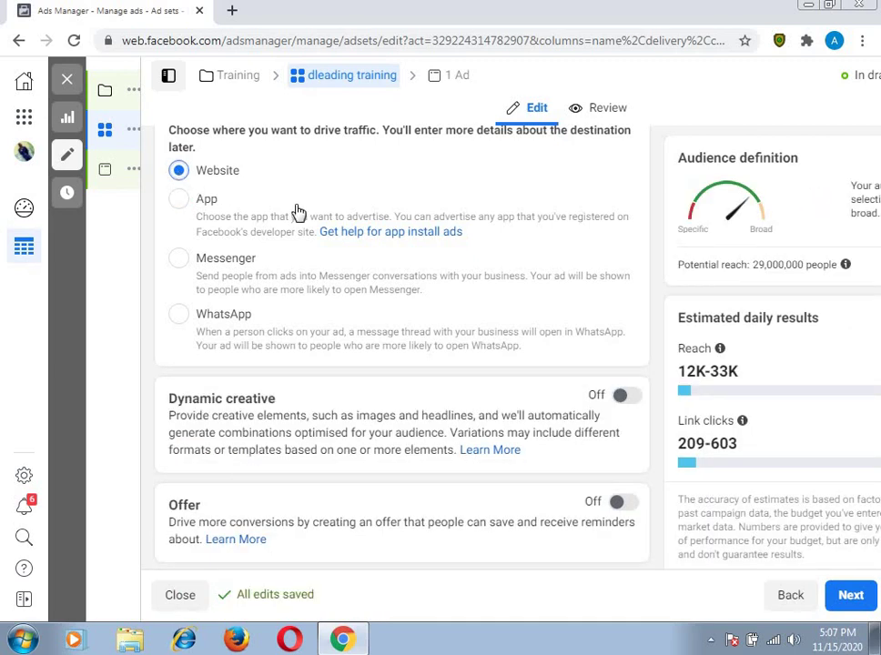
- Set the ad set's daily budget to ₦400
scroll(296, 177, "down", 3)
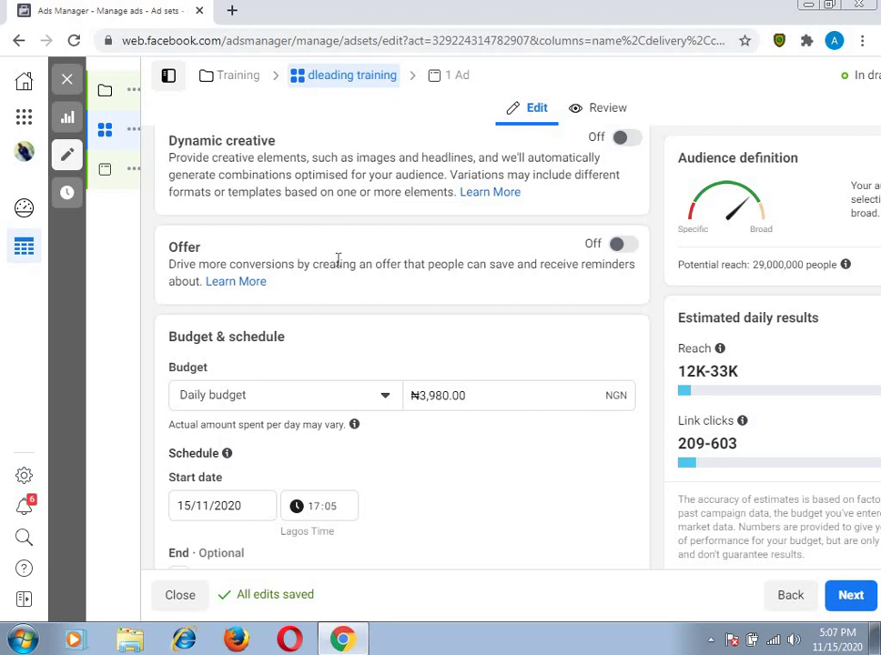
scroll(446, 387, "up", 5)
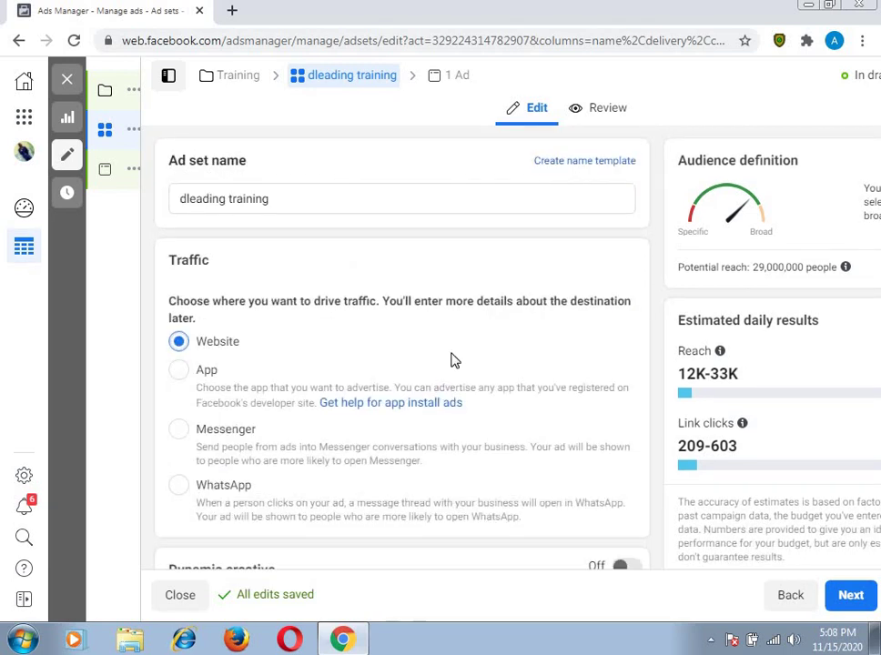
scroll(450, 361, "down", 5)
scroll(450, 360, "up", 4)
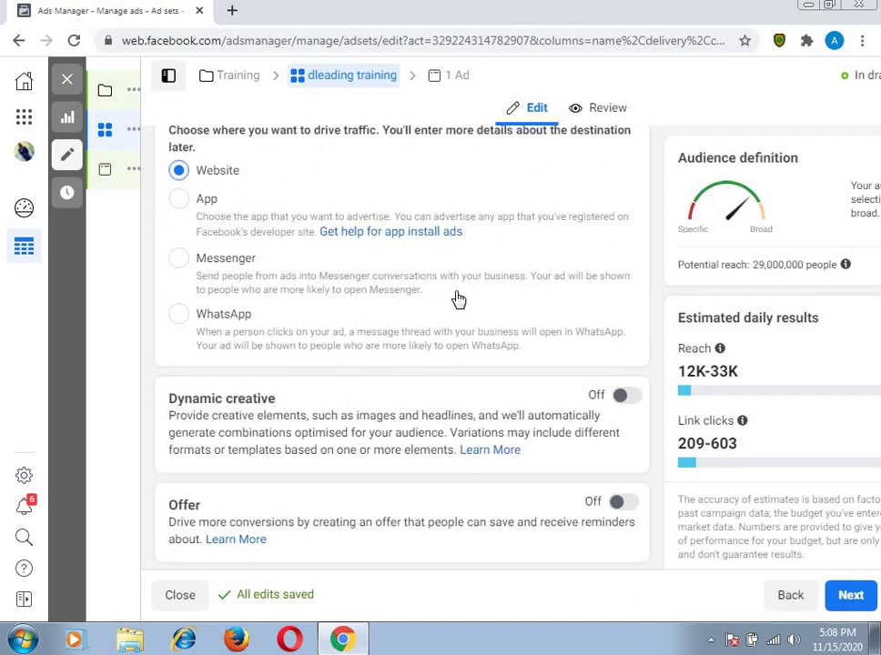
scroll(467, 304, "down", 3)
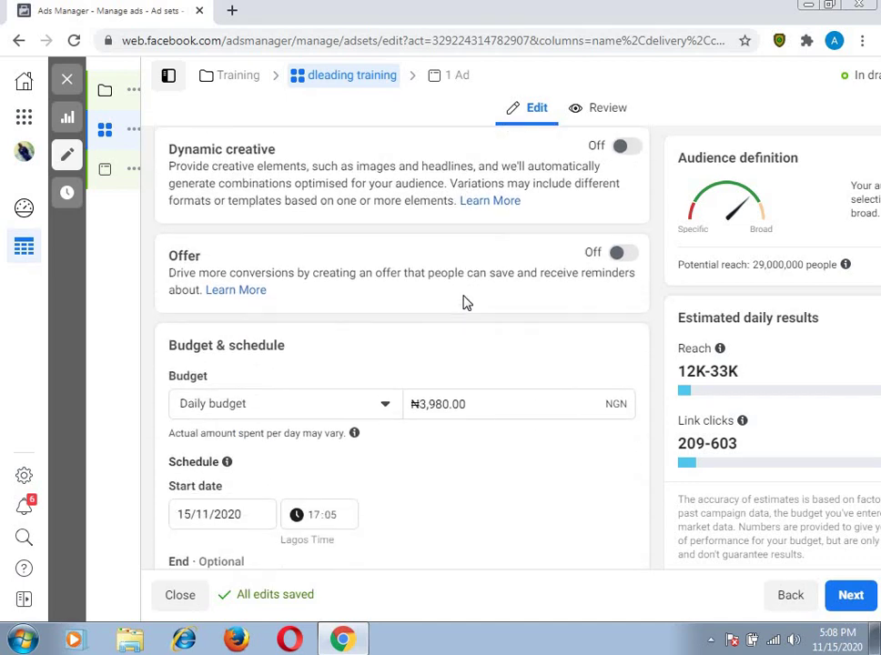
scroll(466, 301, "down", 2)
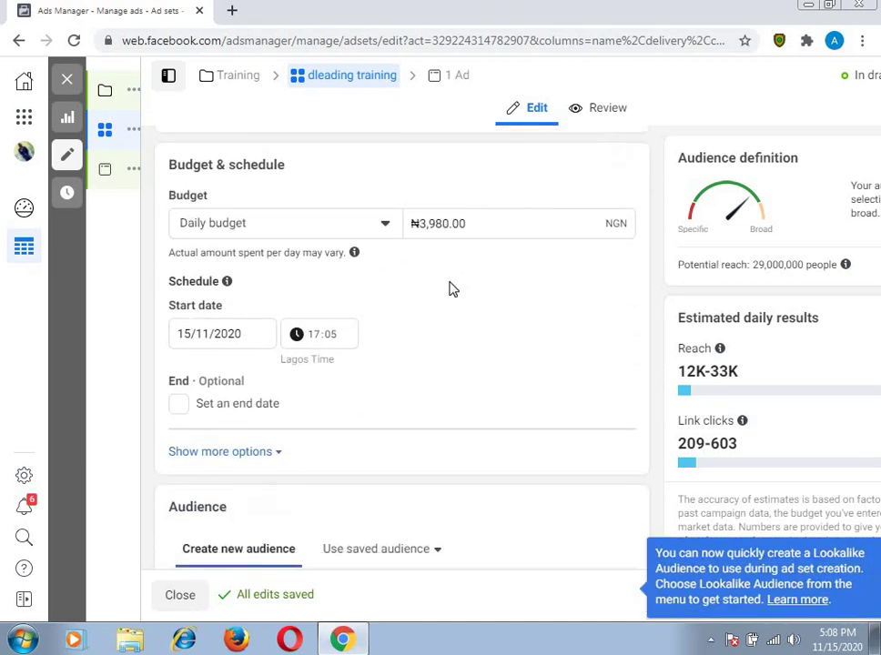
scroll(452, 290, "up", 1)
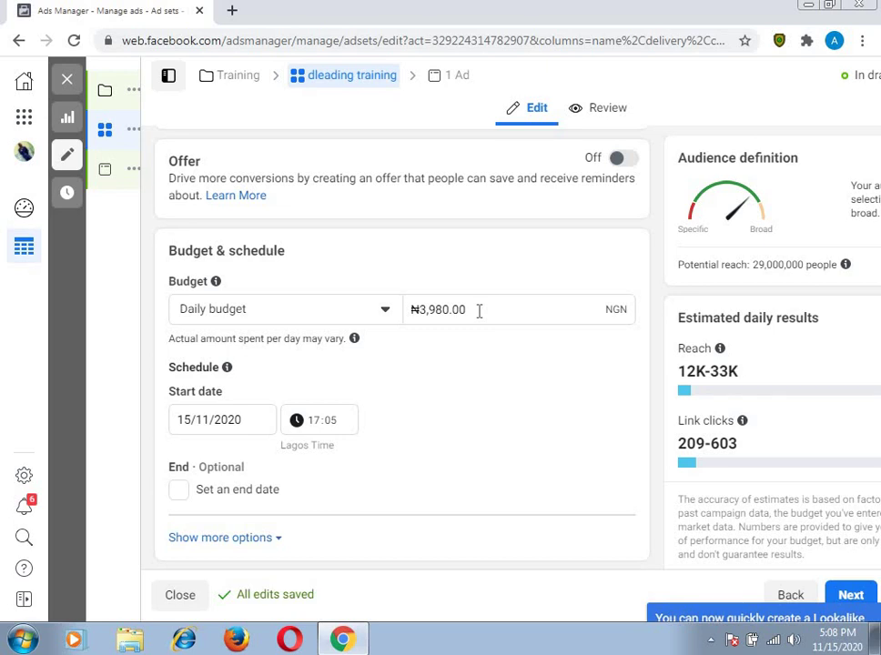
left_click(479, 310)
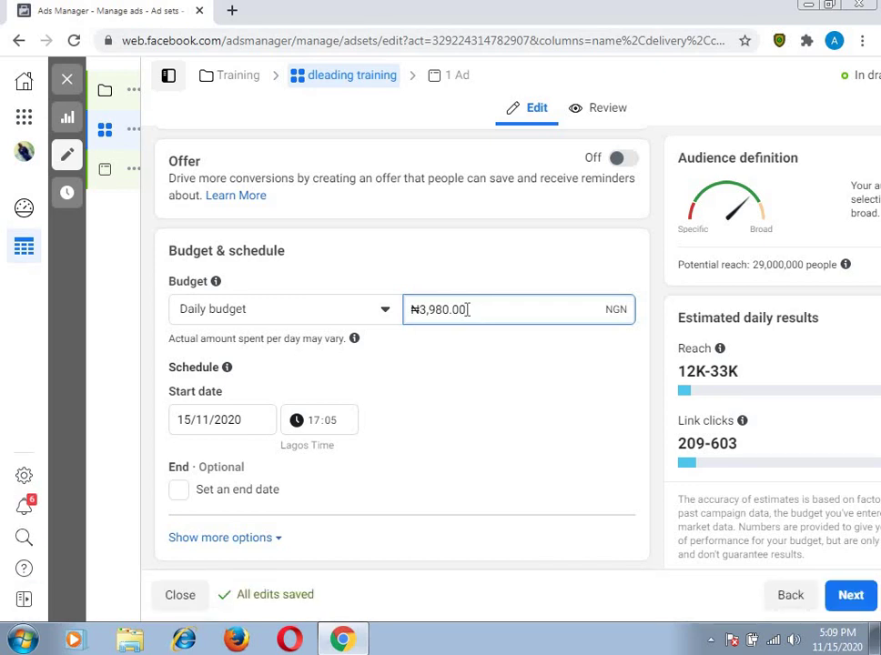
left_click_drag(467, 309, 420, 310)
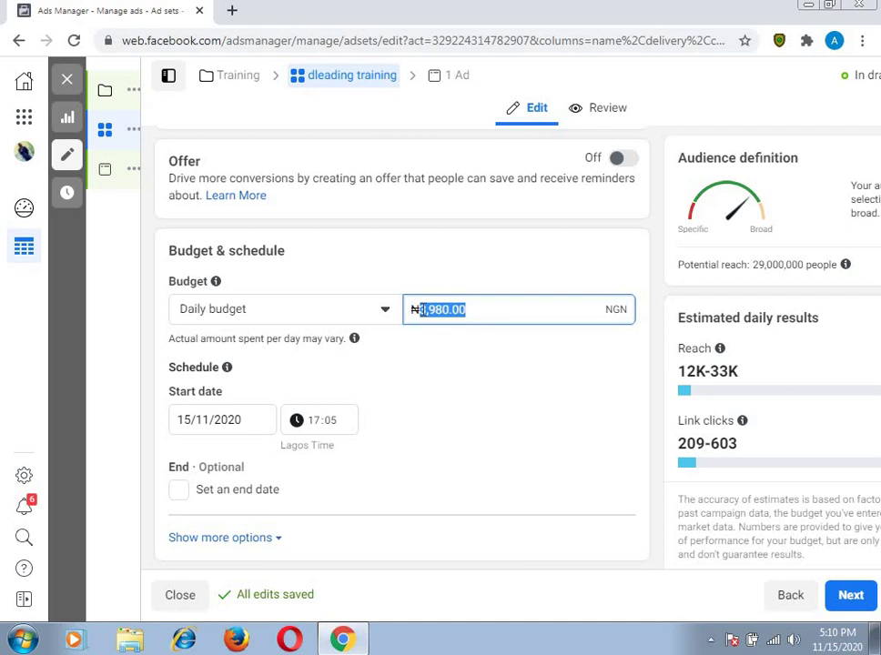
type("400")
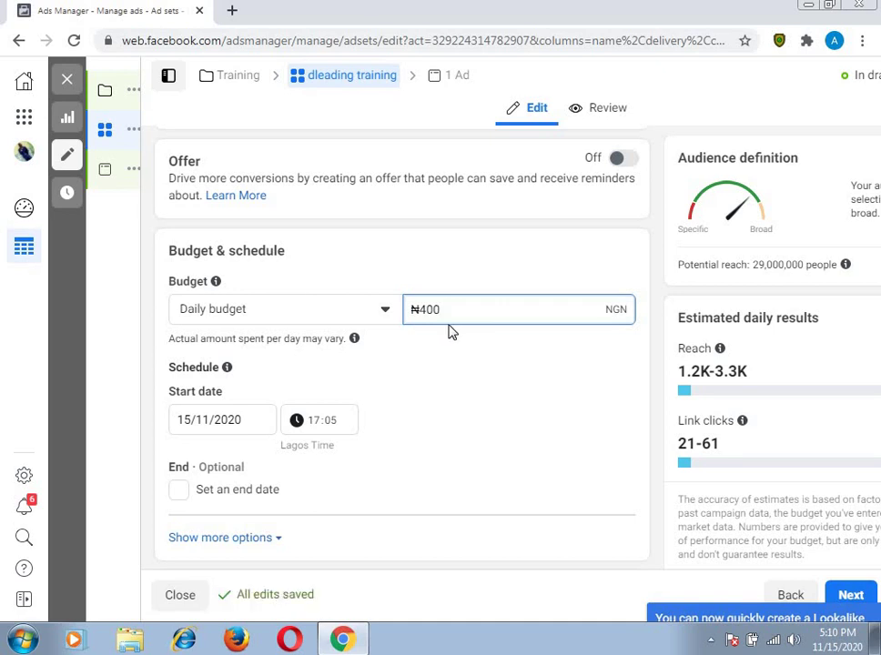
left_click(449, 332)
- Examine the ad set's schedule, including the start date calendar and end date option, without changing the dates
scroll(428, 300, "down", 2)
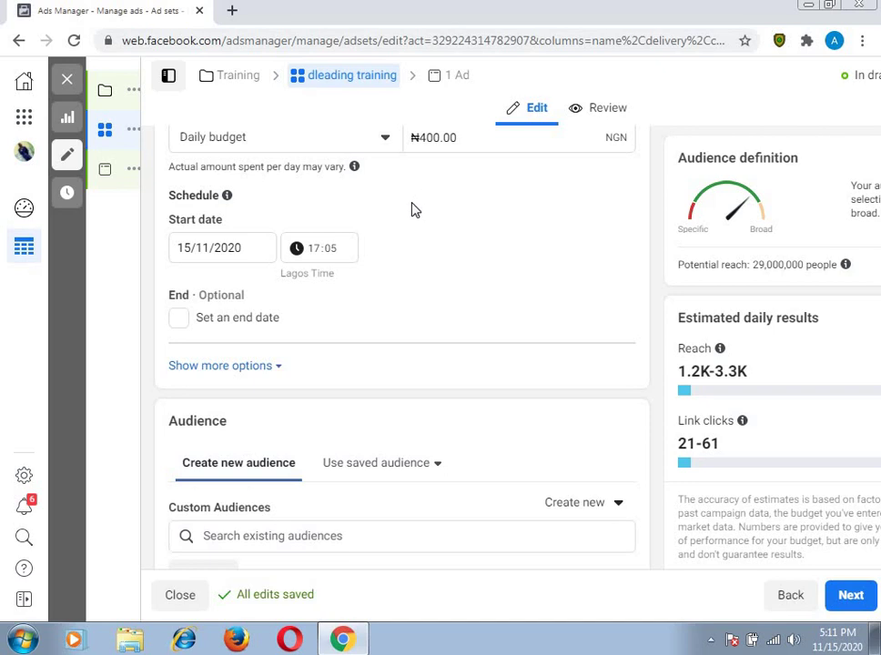
scroll(414, 227, "up", 2)
scroll(441, 337, "up", 1)
scroll(429, 319, "down", 3)
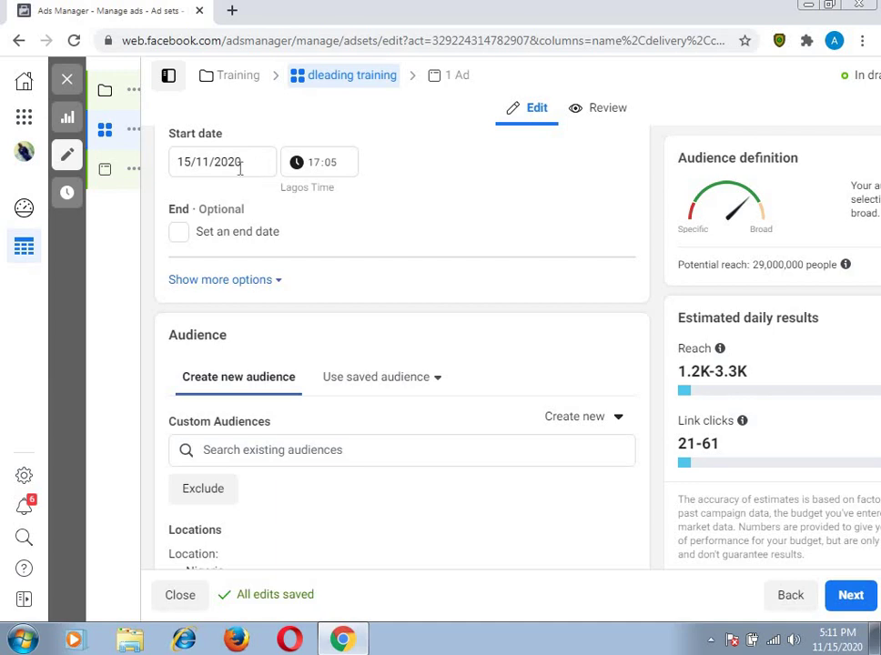
left_click(261, 168)
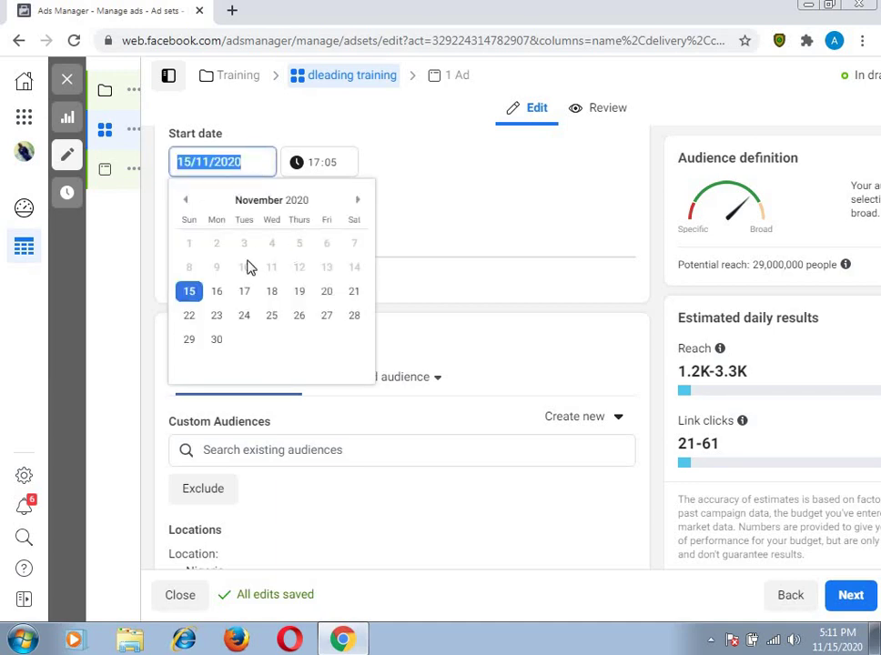
left_click(441, 236)
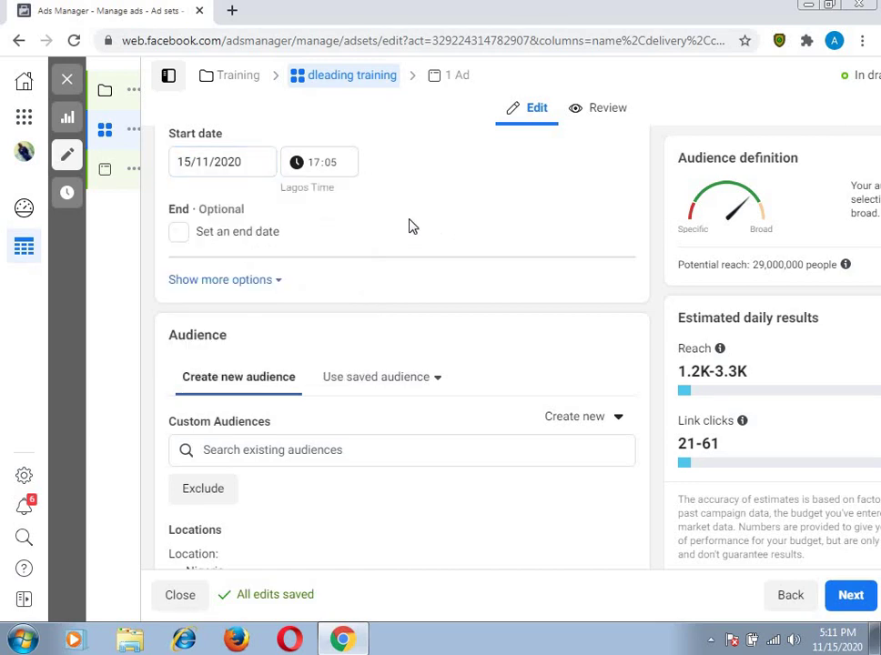
scroll(409, 226, "down", 1)
scroll(409, 226, "up", 2)
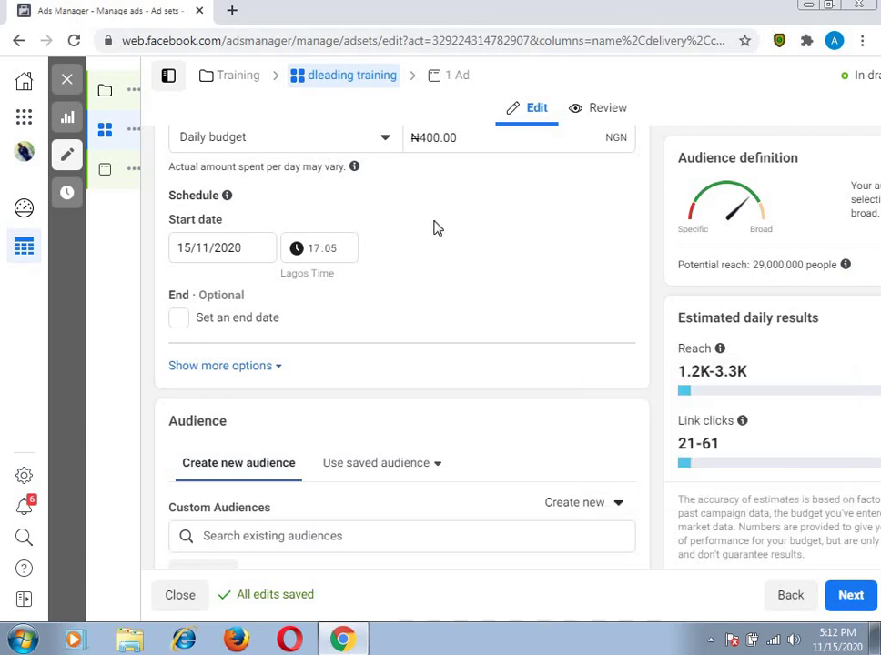
scroll(462, 240, "down", 2)
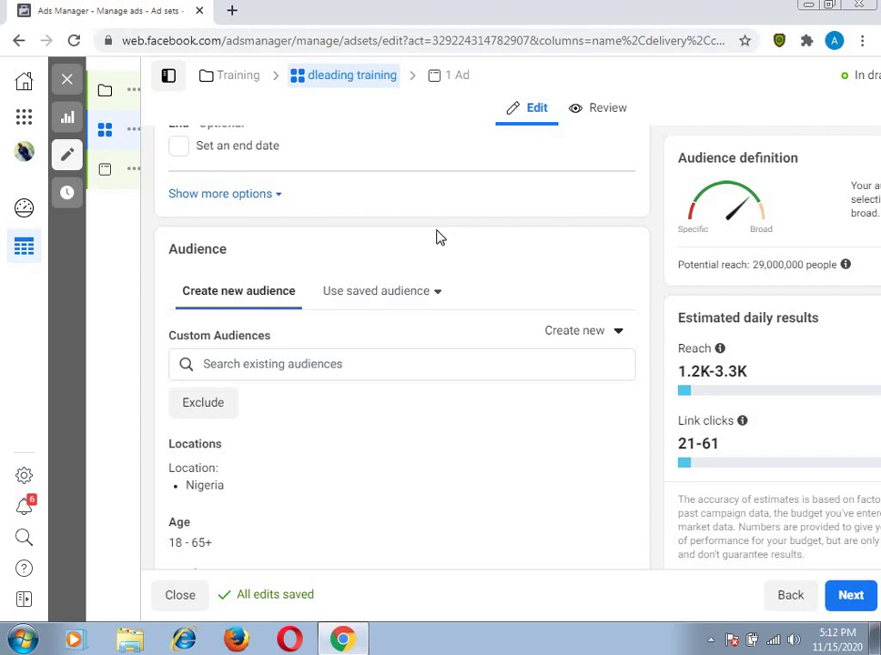
- Open the audience's locations for editing and examine the inclusion and exclusion options for Nigeria
scroll(436, 233, "down", 1)
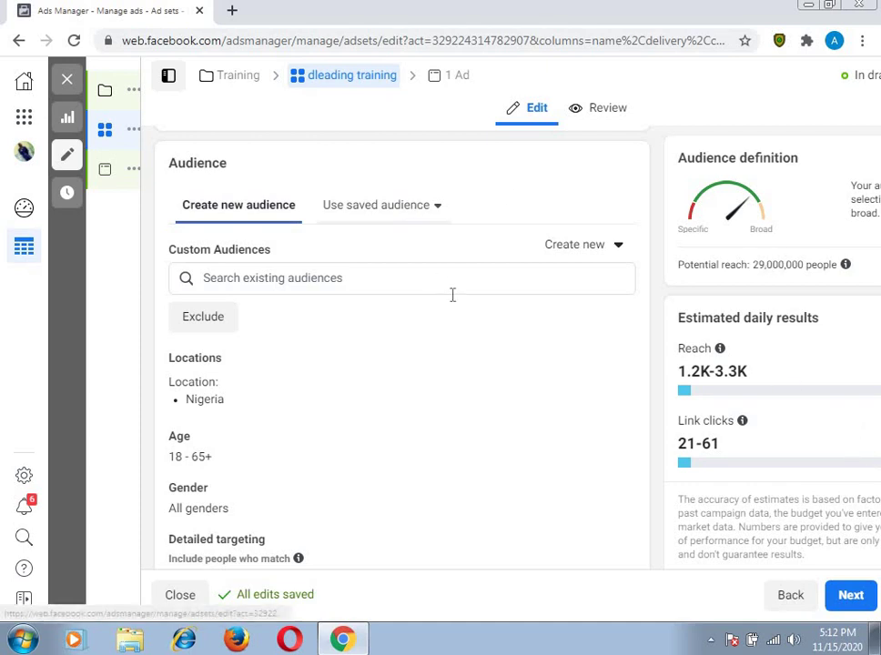
mouse_move(849, 269)
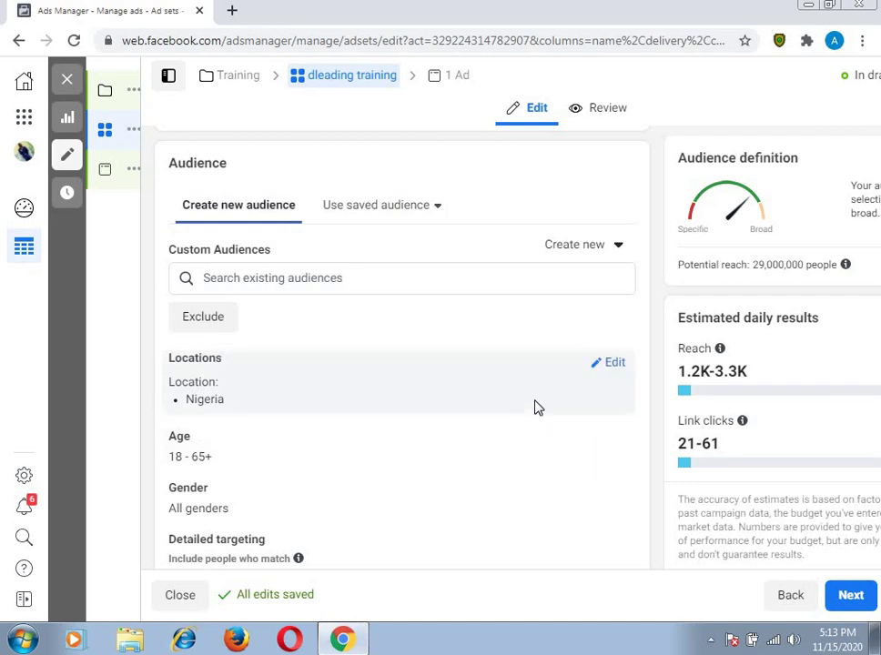
left_click(617, 366)
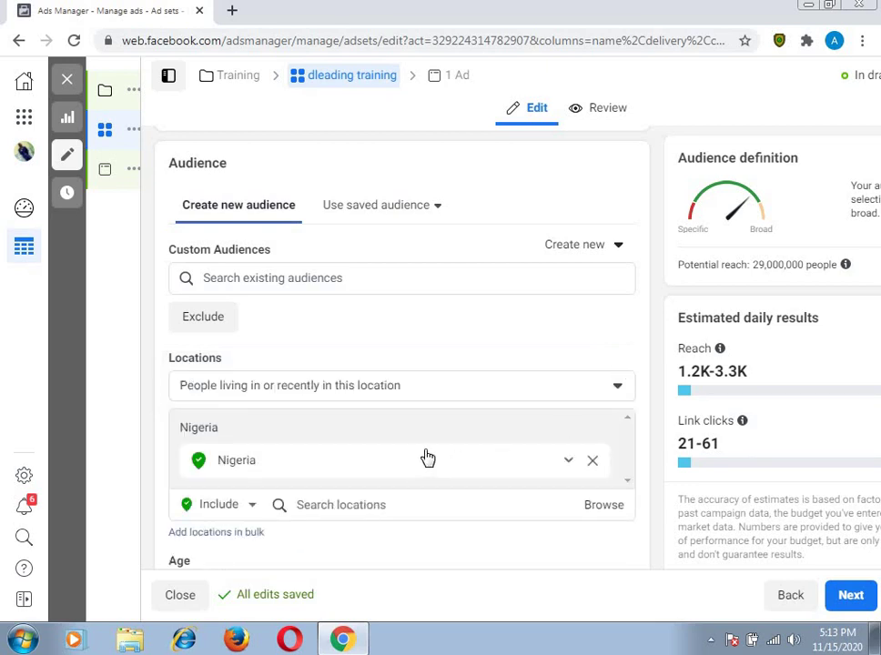
left_click(568, 465)
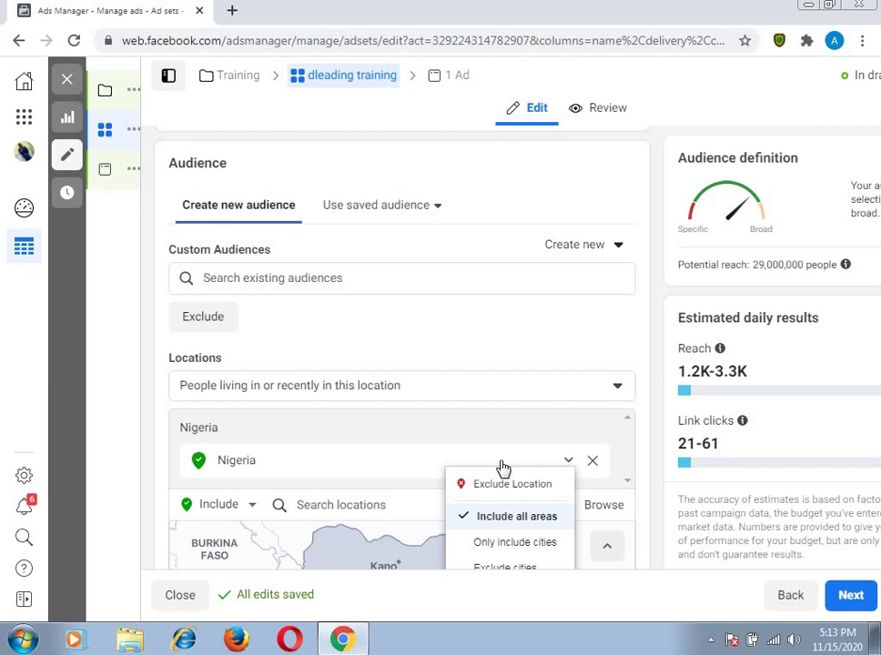
left_click(407, 469)
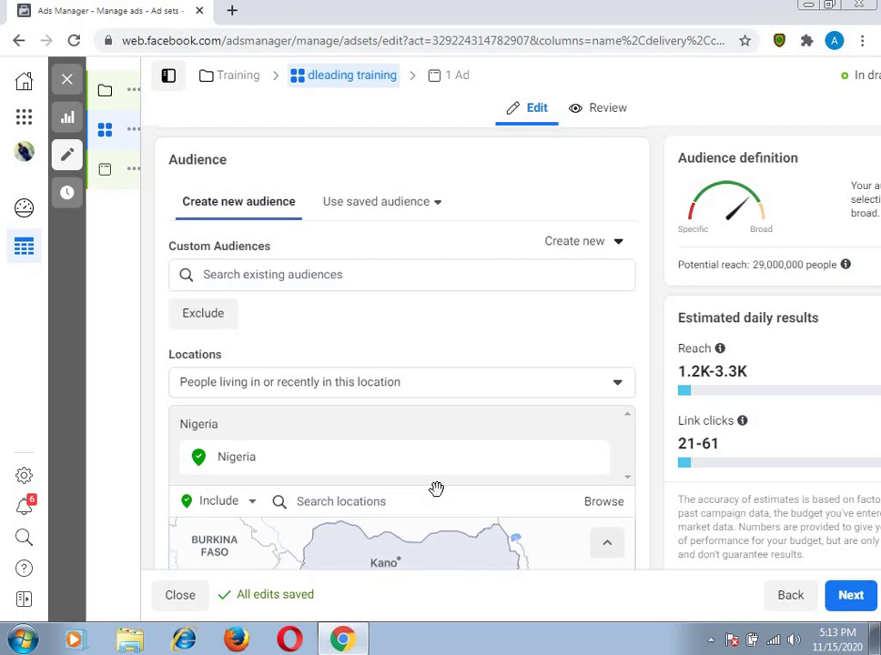
- Examine which people in the location can be targeted, and choose People living in or recently in this location
scroll(437, 488, "down", 3)
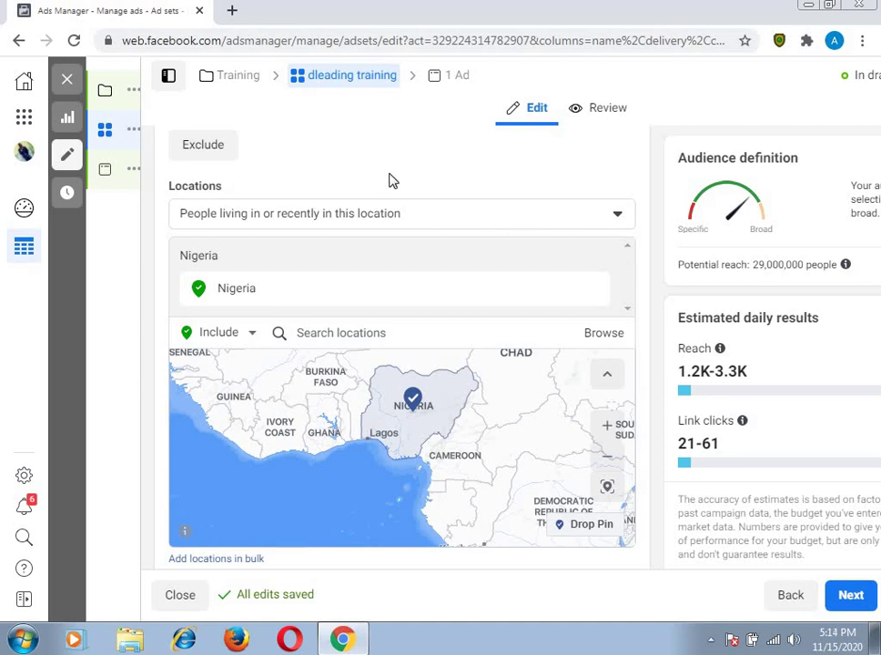
left_click(618, 217)
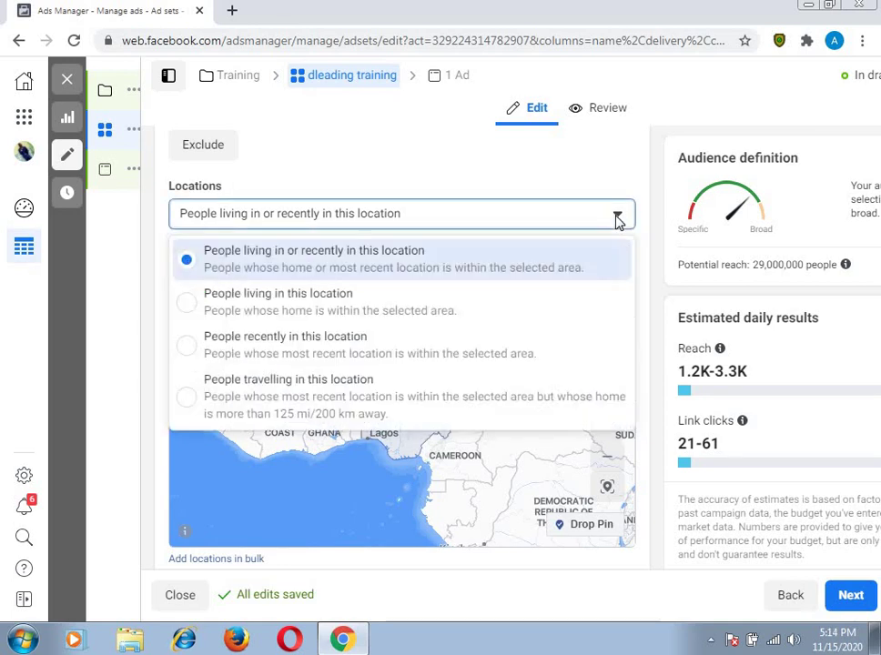
left_click(464, 191)
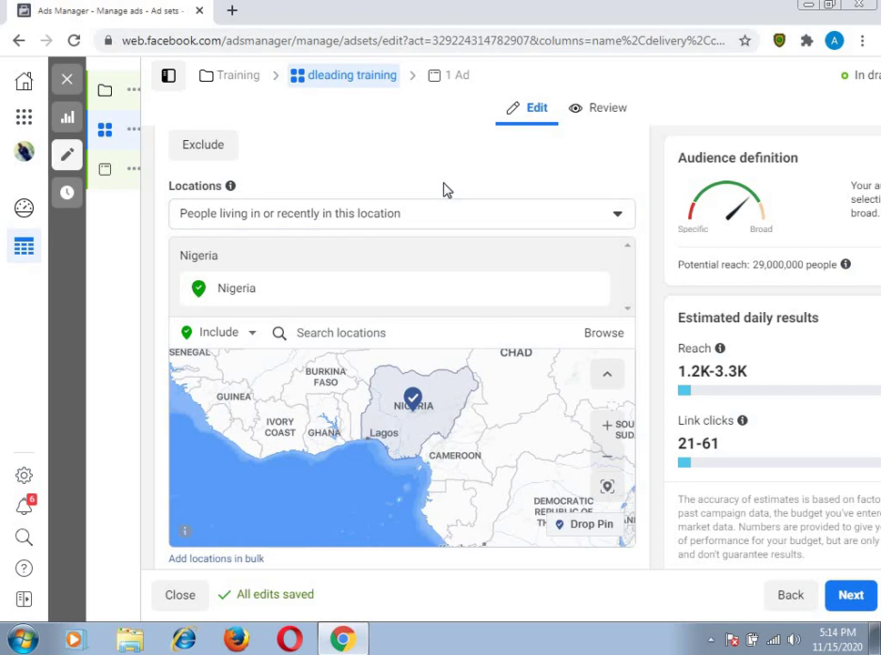
scroll(442, 187, "up", 3)
scroll(442, 205, "down", 3)
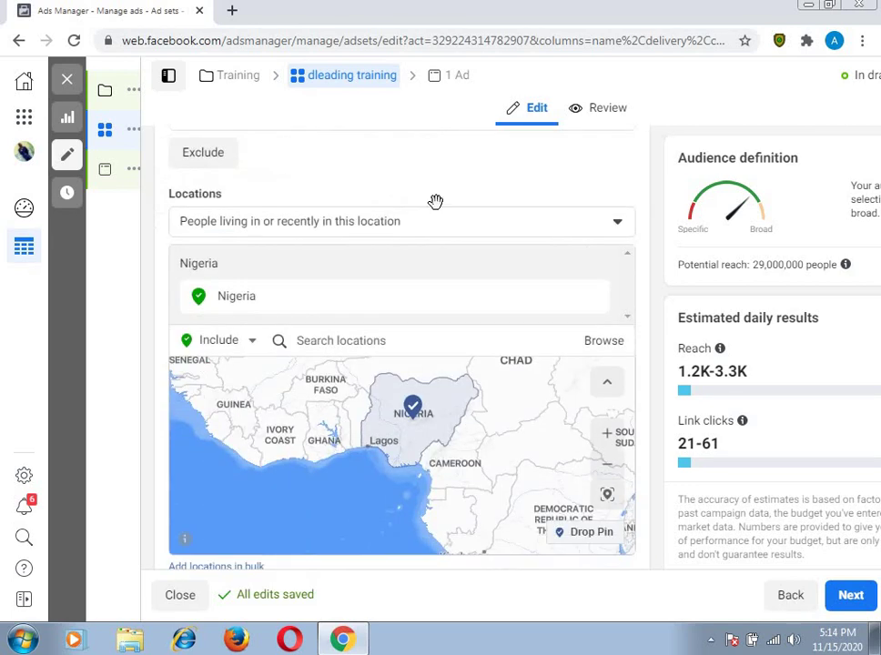
scroll(435, 201, "down", 5)
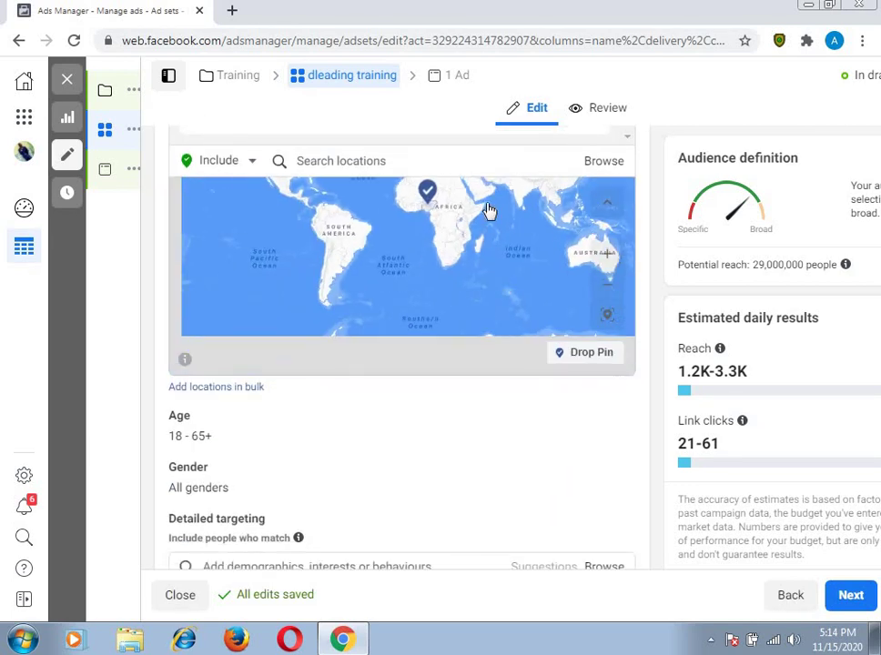
scroll(489, 210, "down", 2)
scroll(454, 395, "down", 2)
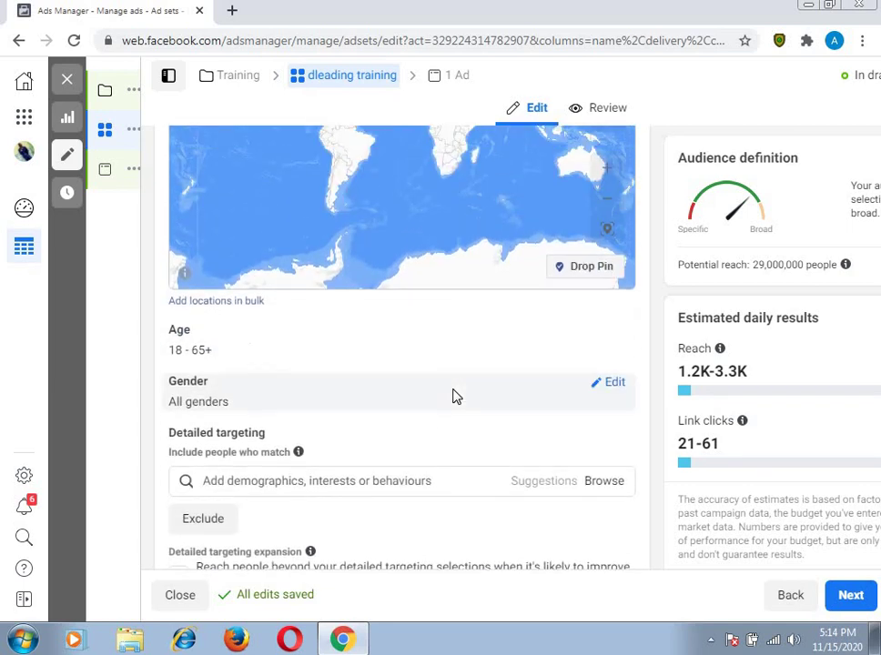
scroll(456, 387, "up", 5)
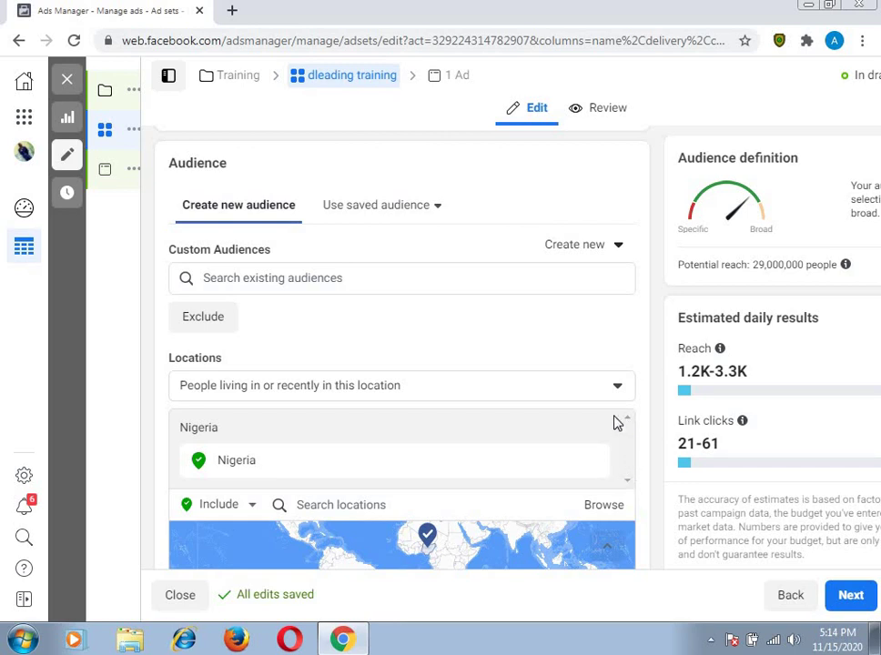
left_click(618, 389)
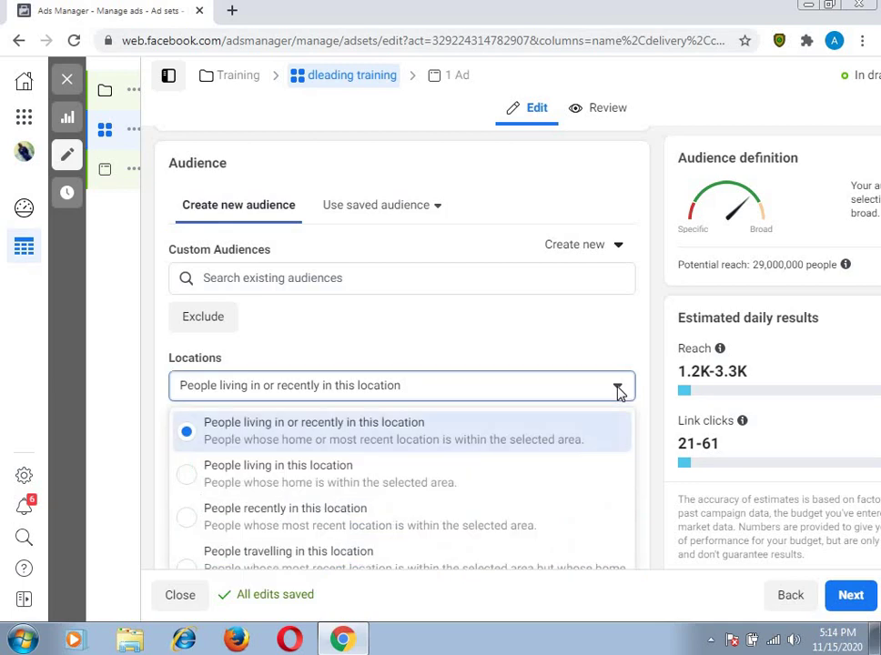
left_click(573, 427)
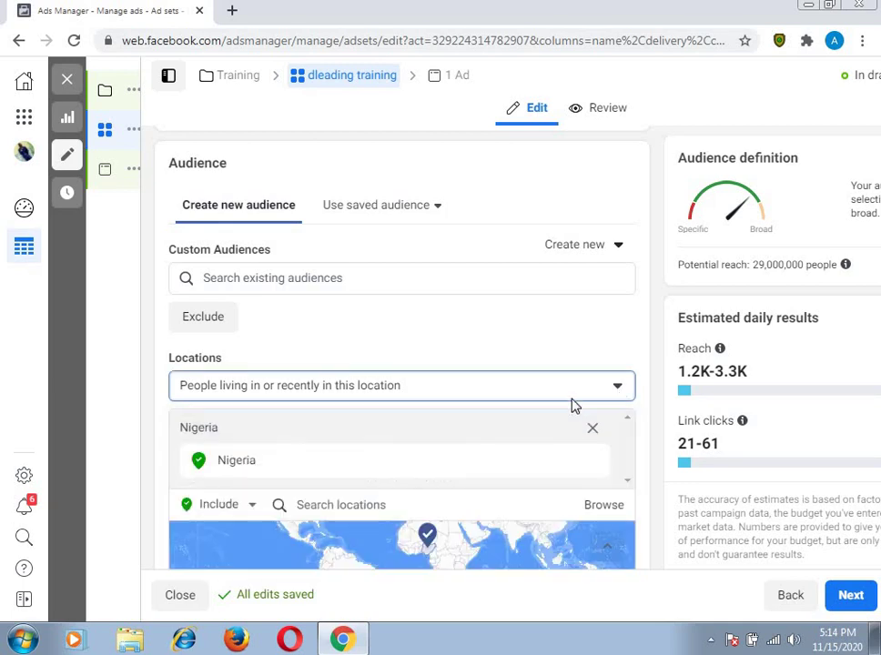
- Open the audience's age range for editing and set the maximum age to 35
scroll(515, 316, "down", 4)
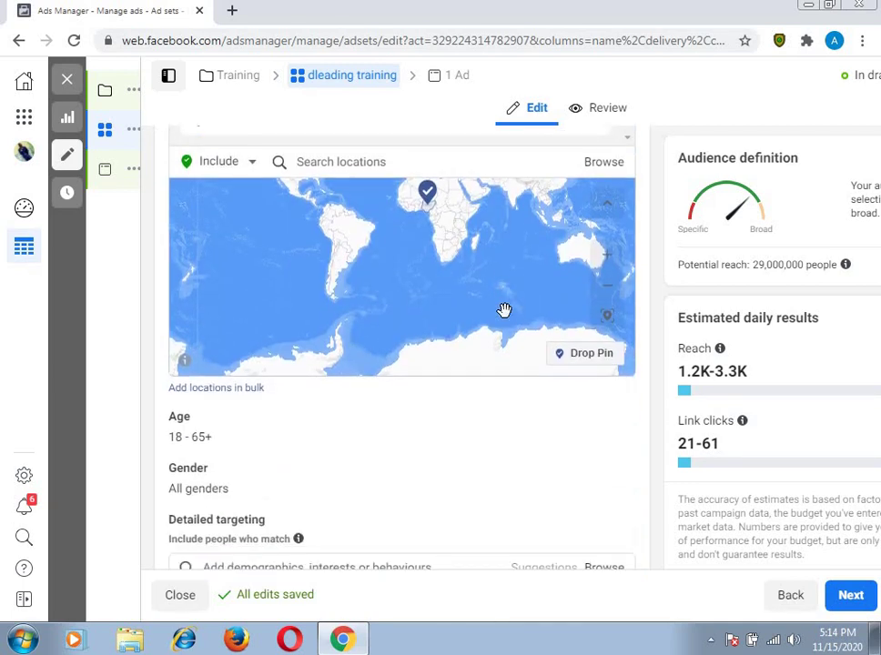
scroll(542, 301, "up", 2)
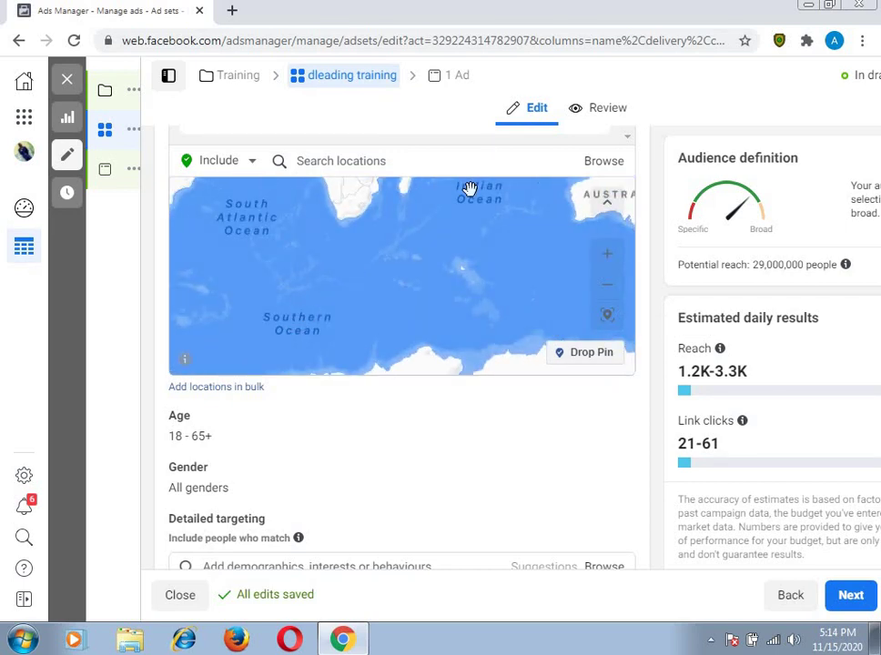
scroll(368, 270, "down", 2)
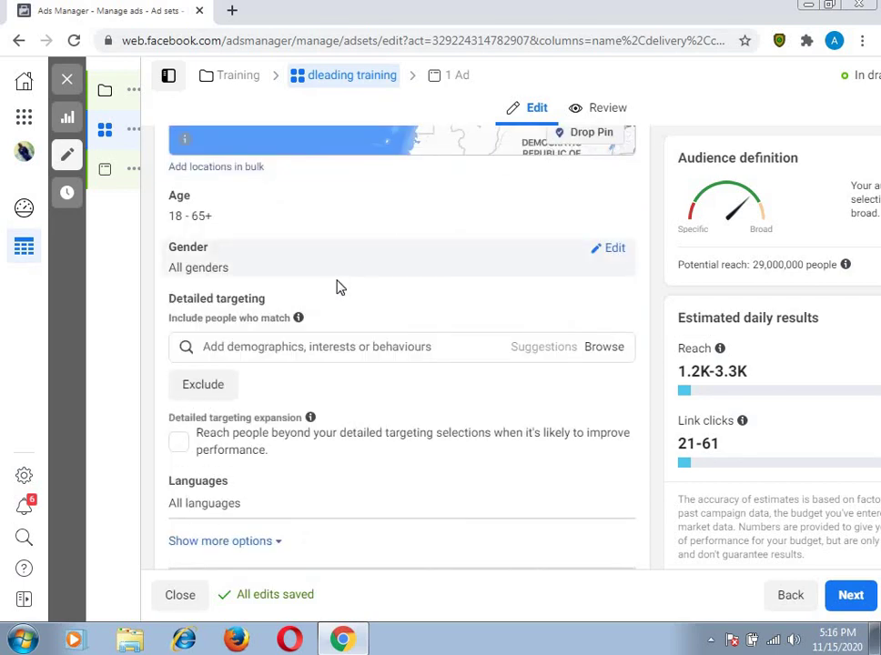
scroll(404, 270, "up", 2)
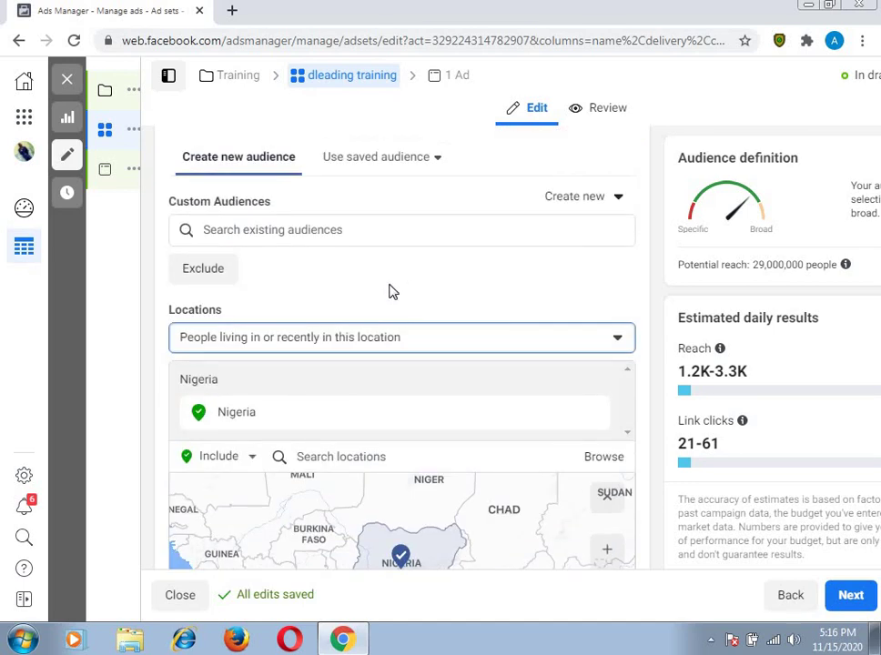
scroll(391, 292, "down", 4)
scroll(384, 297, "up", 3)
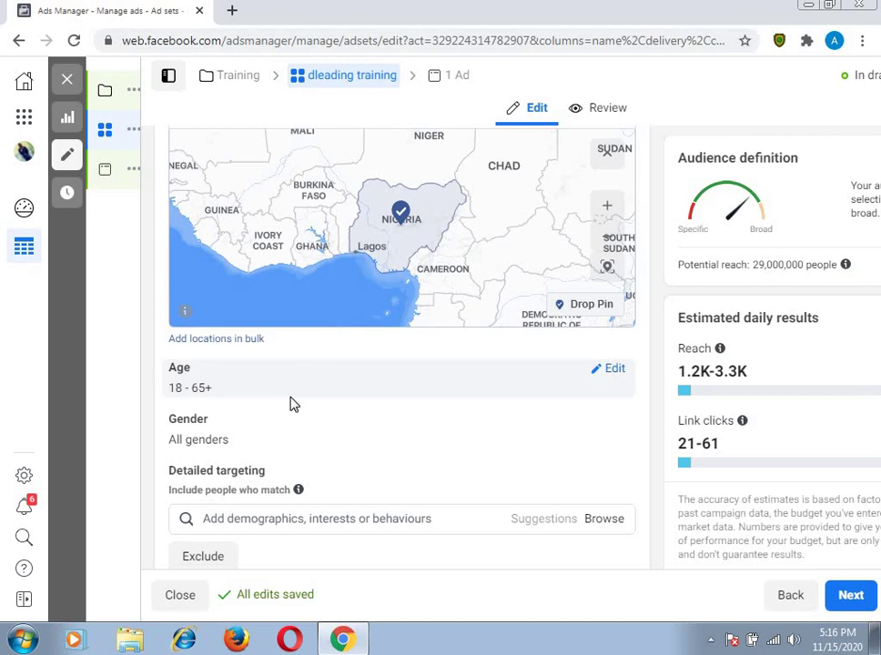
left_click(616, 373)
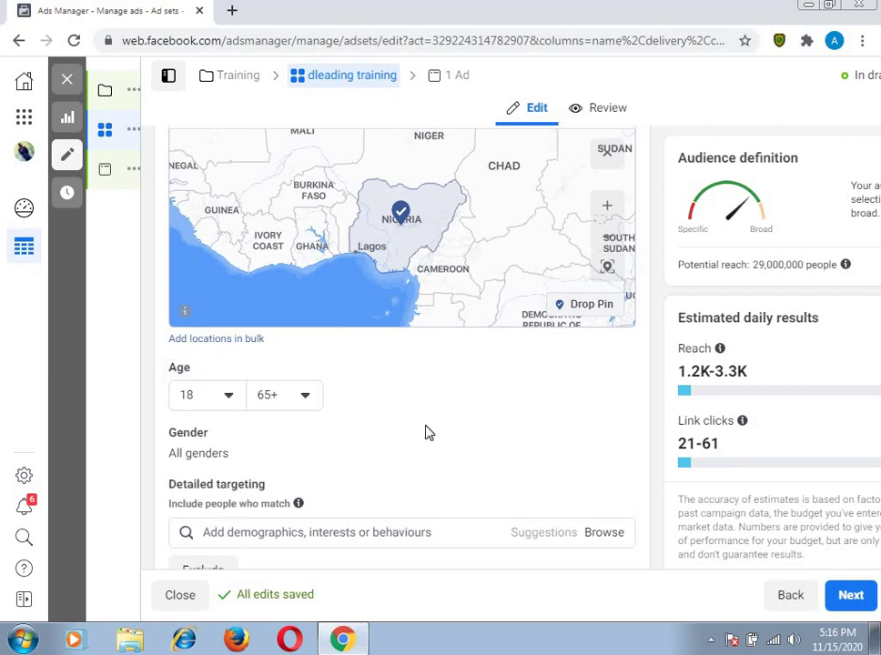
left_click(307, 398)
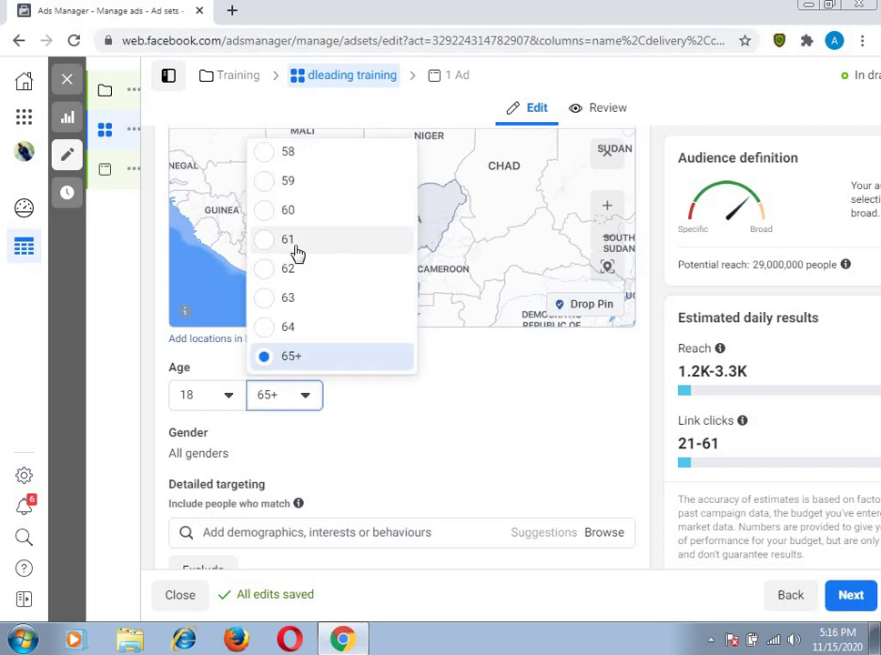
scroll(297, 256, "up", 6)
scroll(295, 253, "up", 3)
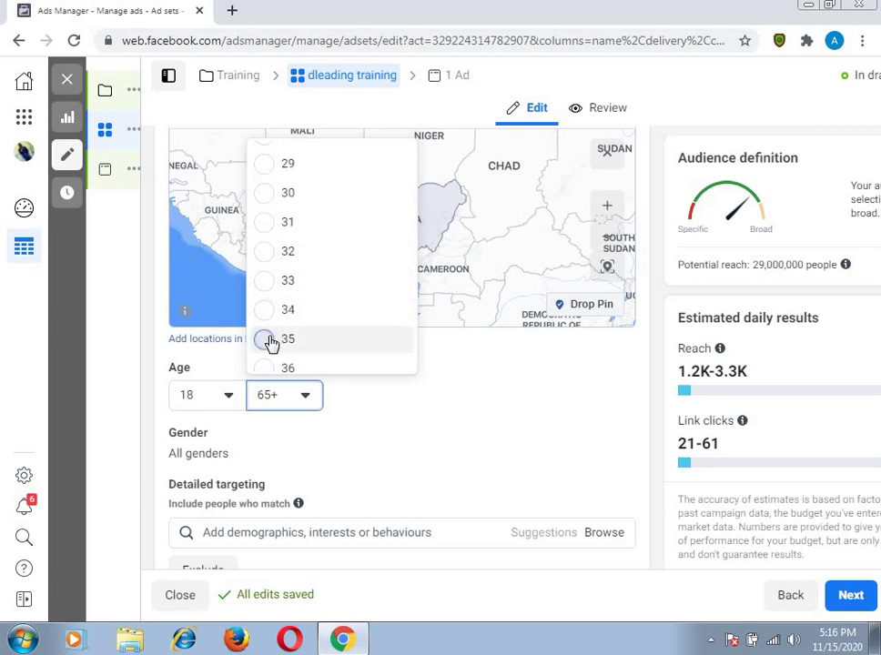
left_click(270, 340)
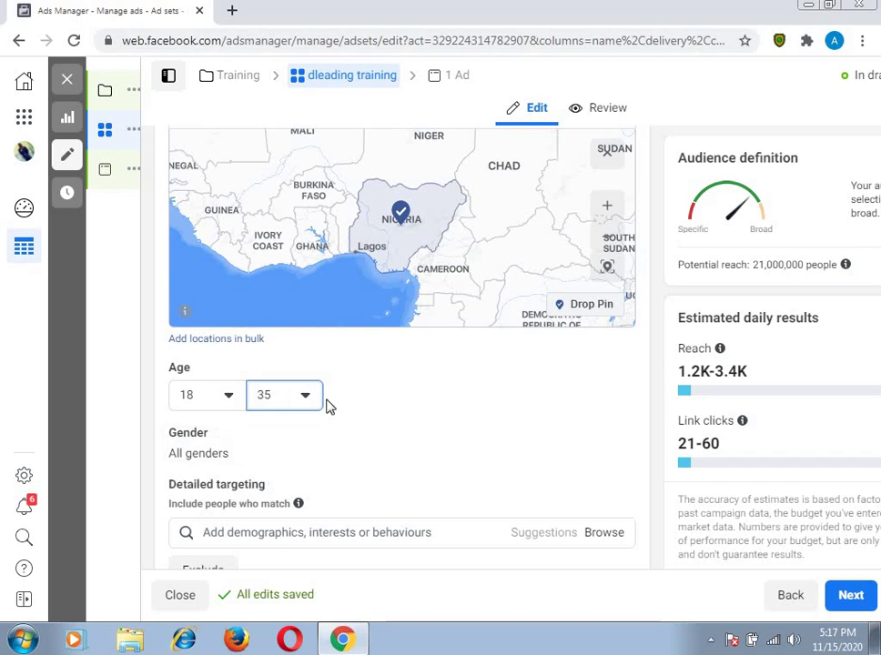
- Restrict the audience's gender to Men
scroll(461, 423, "down", 1)
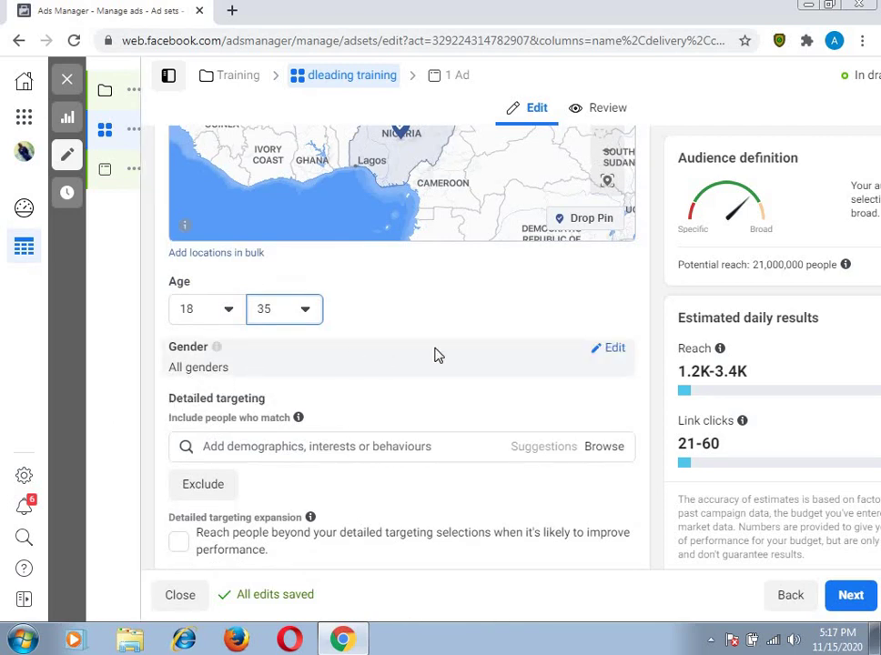
left_click(612, 358)
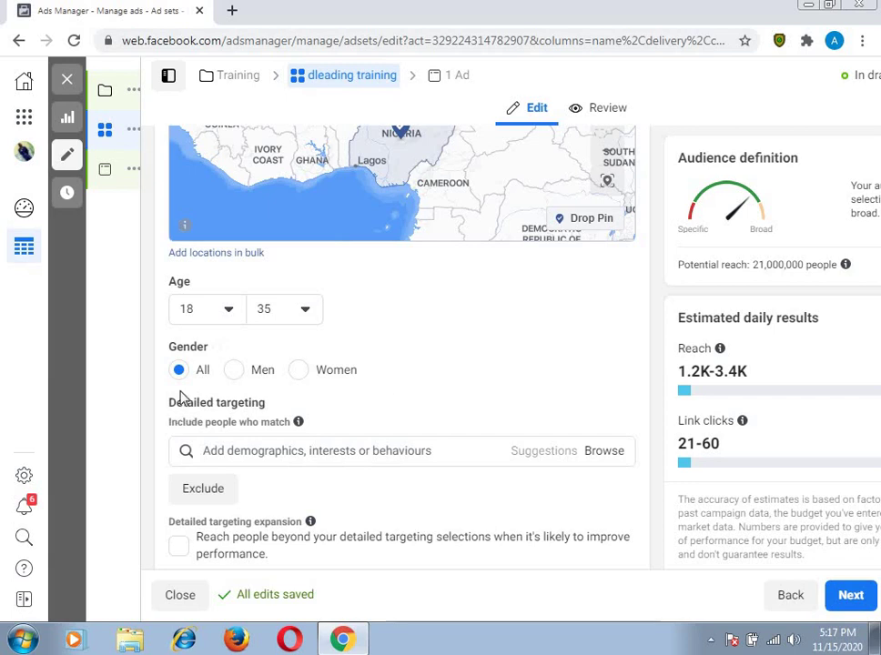
left_click(233, 369)
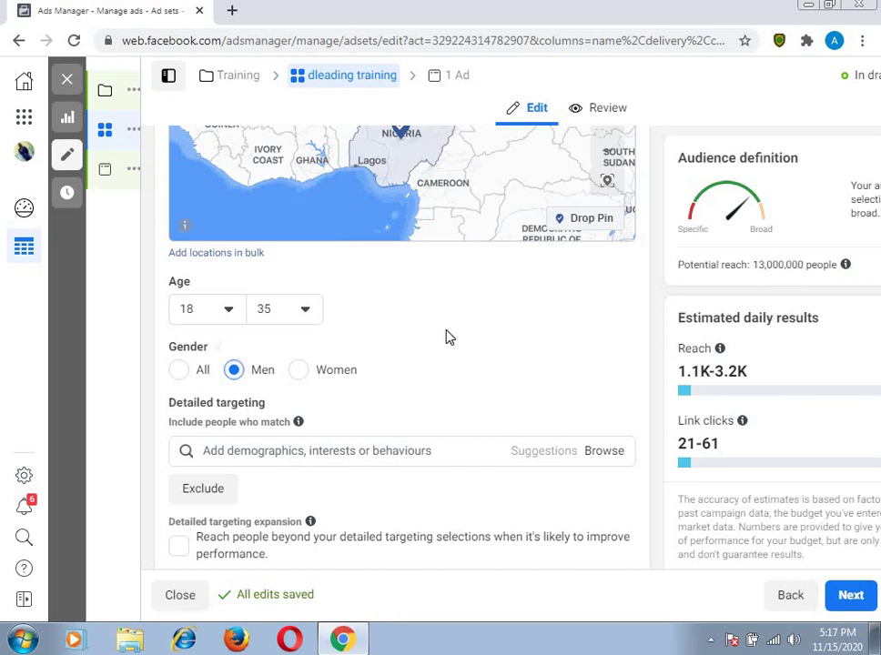
- Search the audience's detailed targeting for fashion to examine the matching interests and job titles
scroll(446, 336, "down", 2)
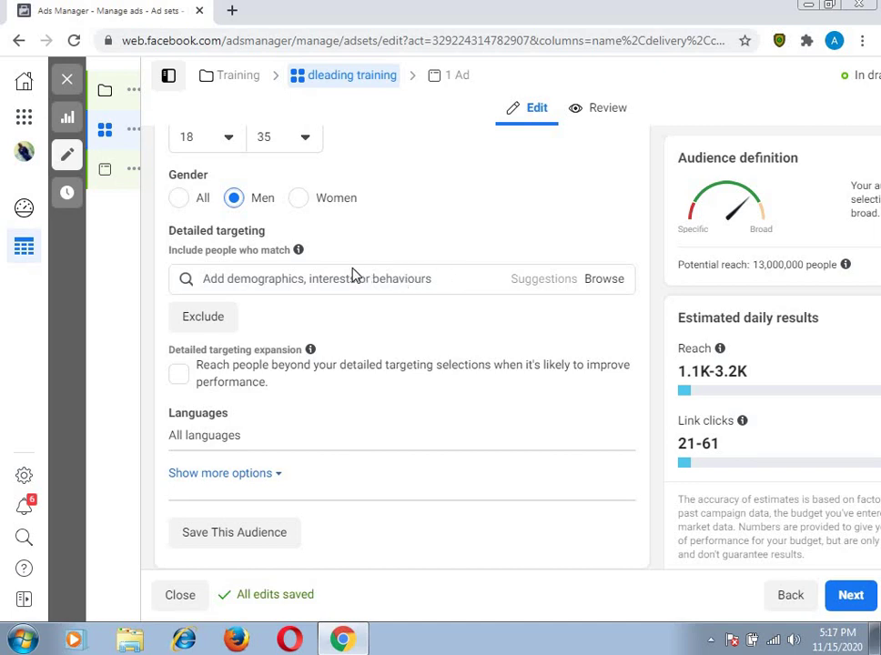
mouse_move(298, 250)
left_click(409, 278)
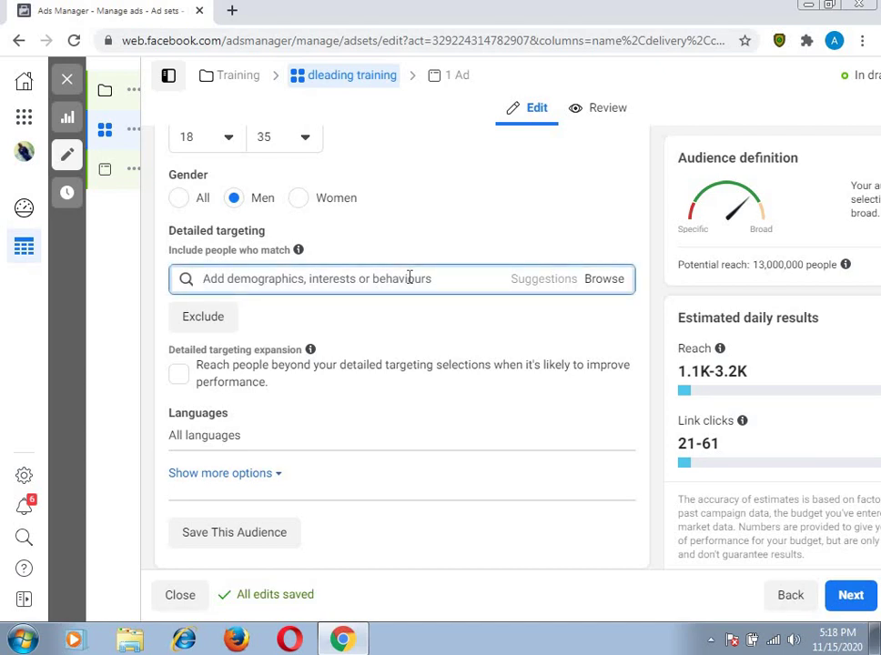
type("f")
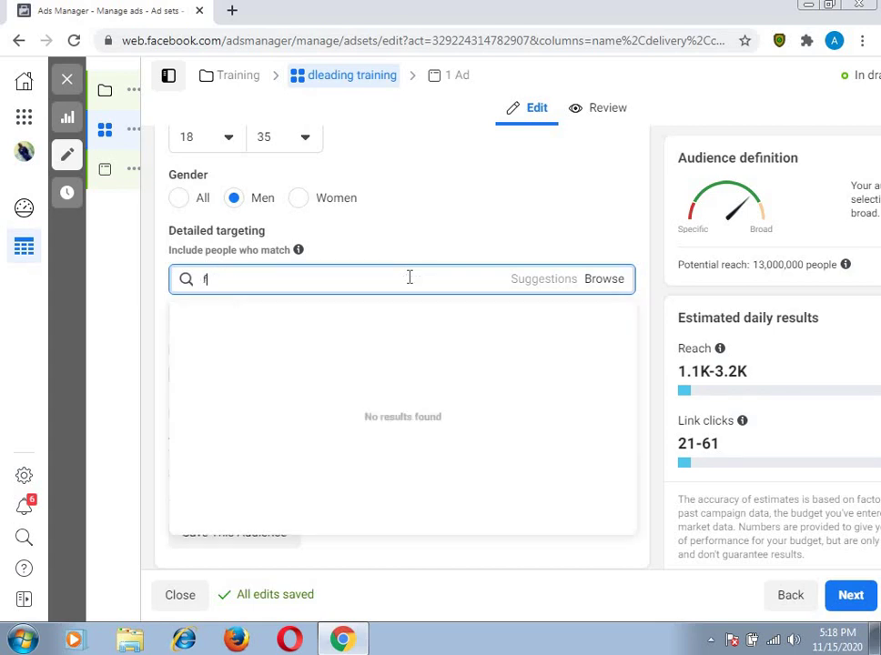
type("ashion")
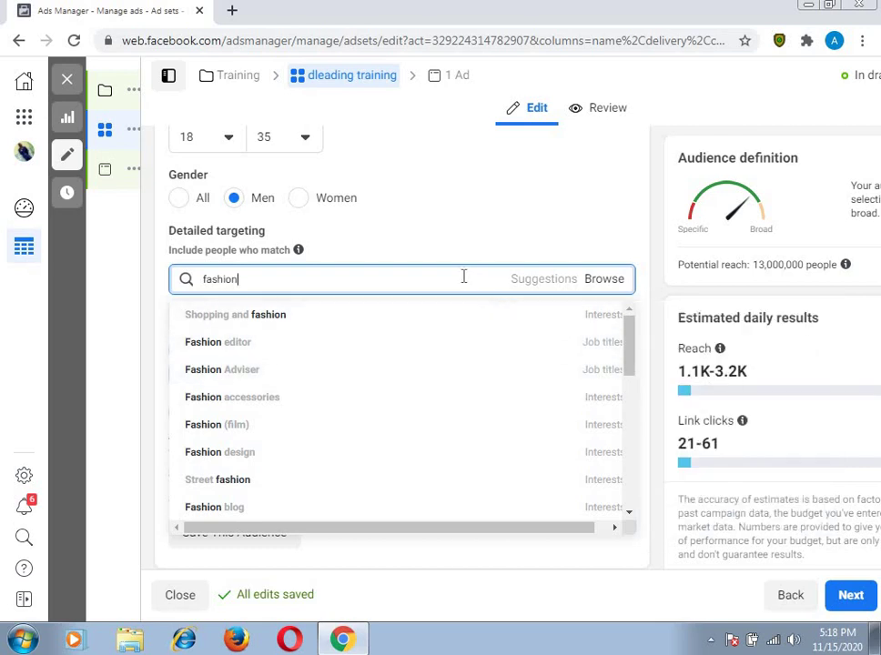
- Search the detailed targeting for web design instead, add the Web design interest, and dismiss the tip about audience size
key("ctrl+a")
key("BackSpace")
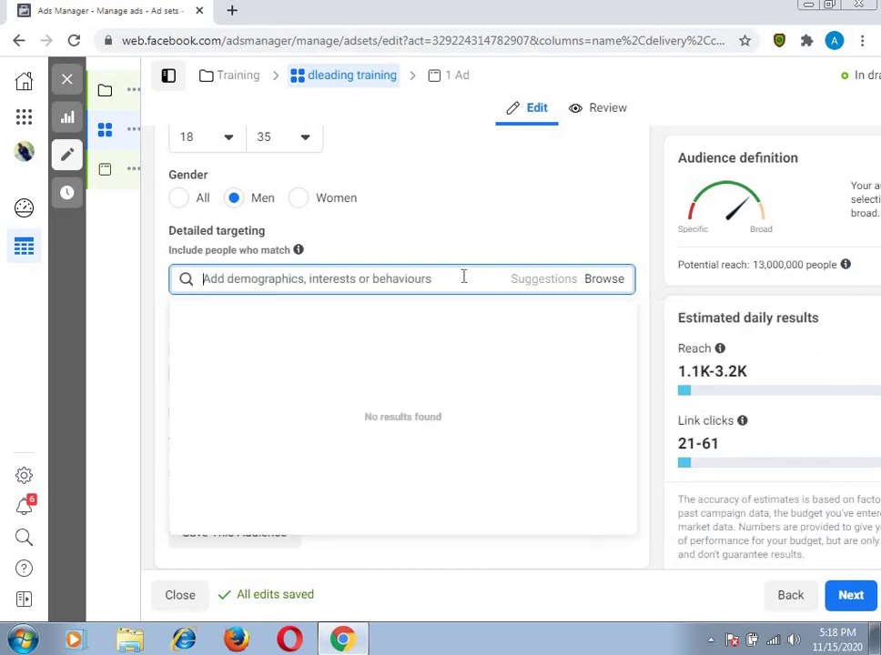
type("web des")
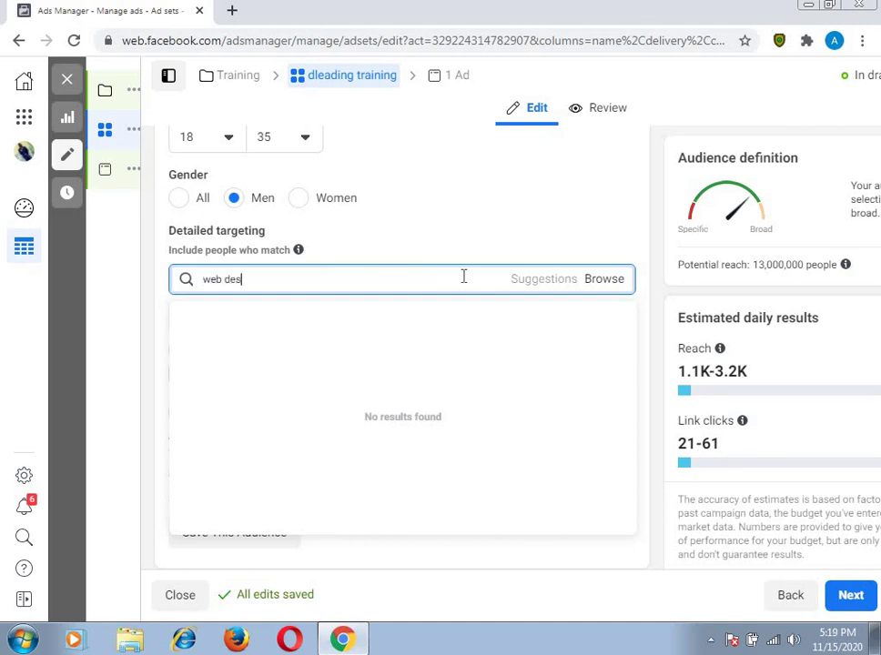
type("ign")
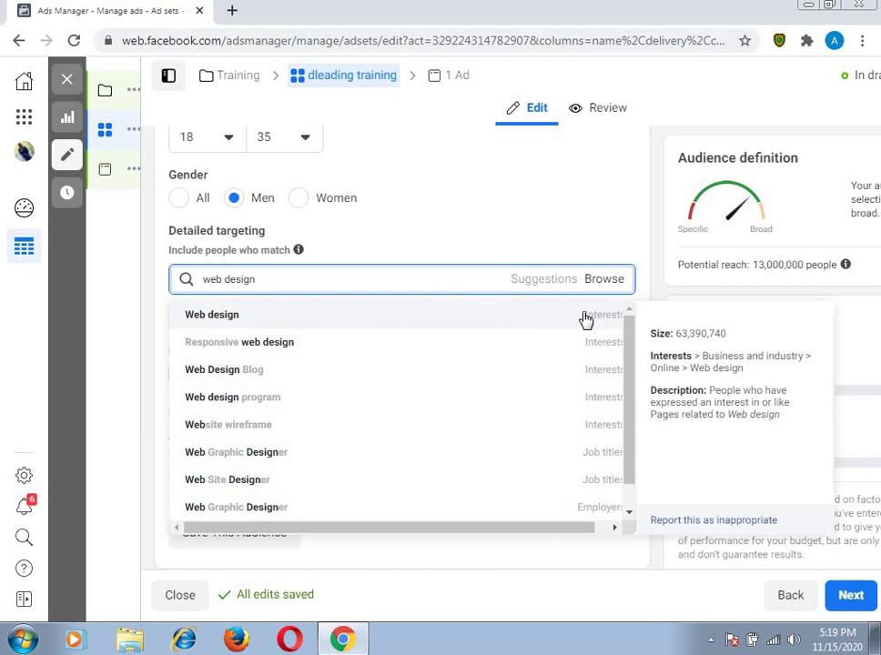
left_click(418, 315)
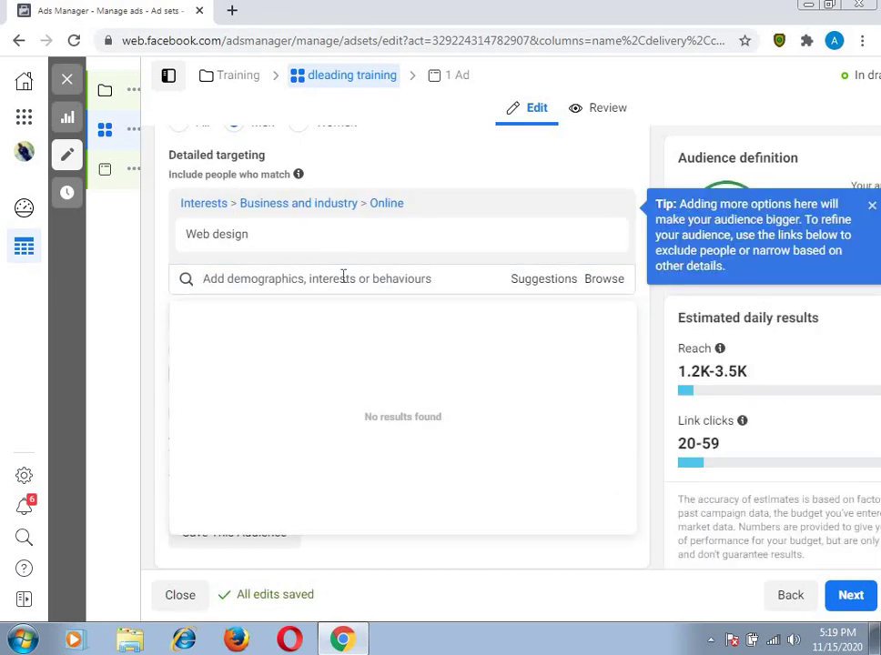
left_click(871, 205)
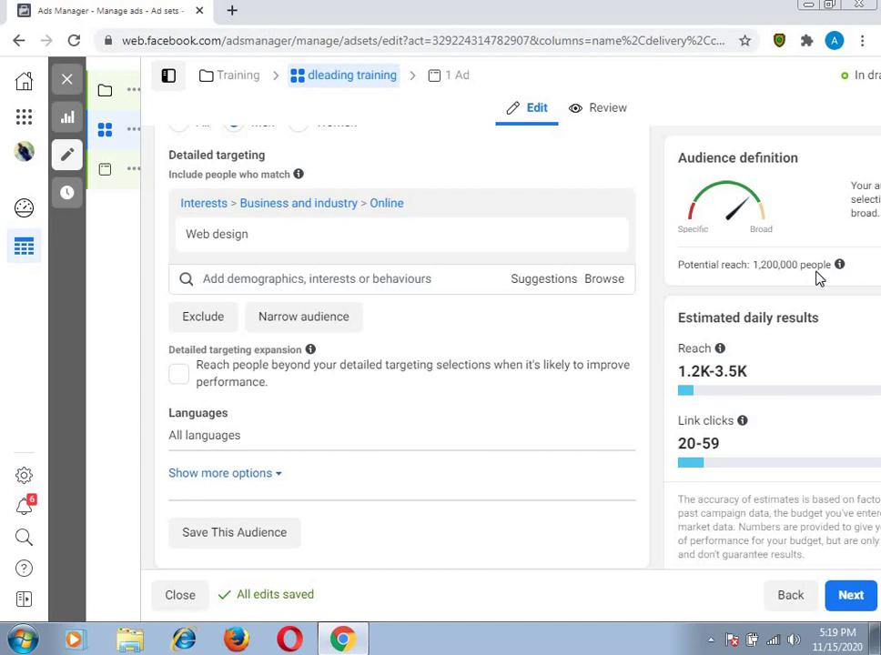
- Narrow the audience with a further matching condition and add the WordPress interest to it
mouse_move(553, 252)
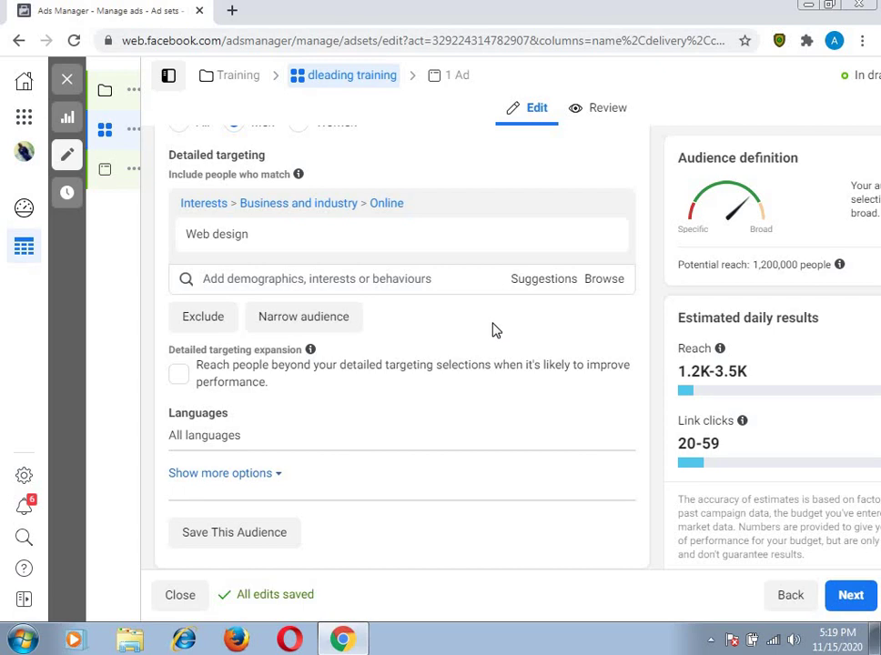
left_click(302, 324)
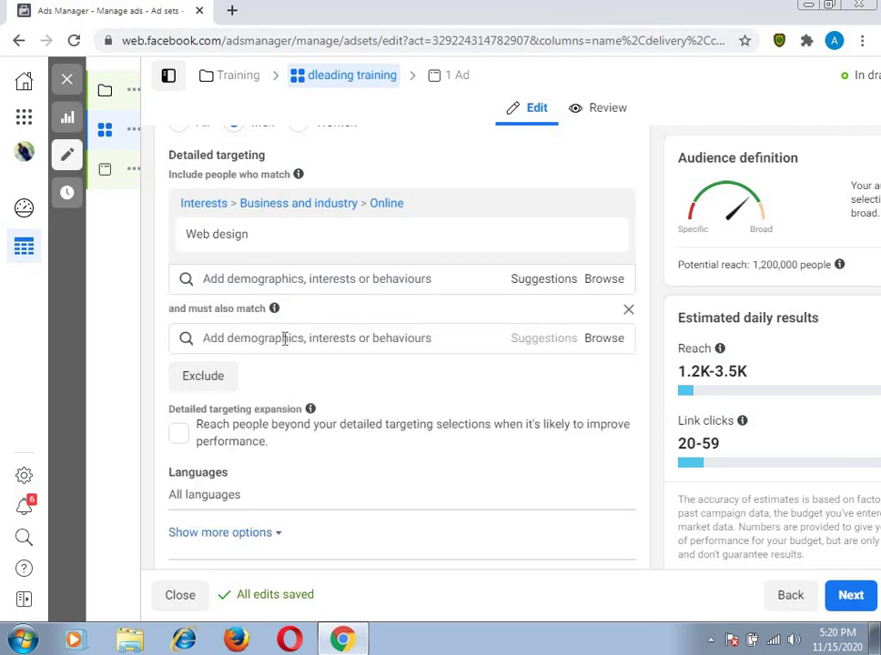
left_click(285, 339)
type("word")
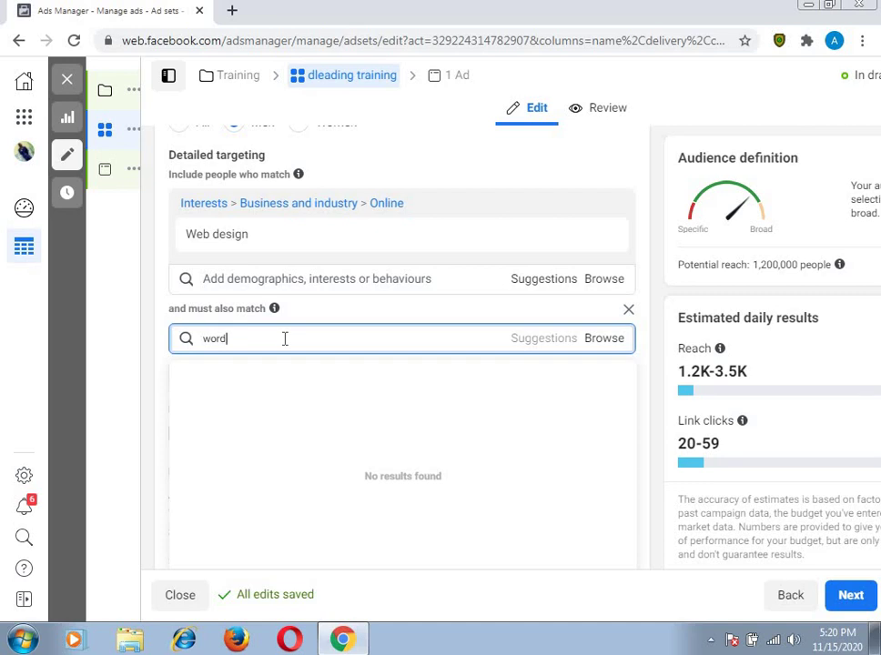
type("press")
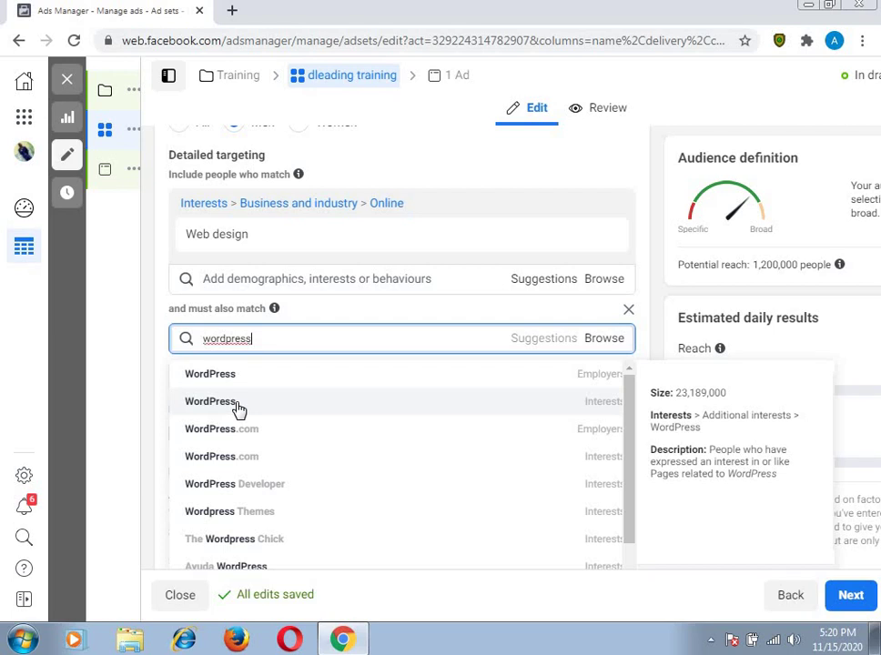
left_click(211, 401)
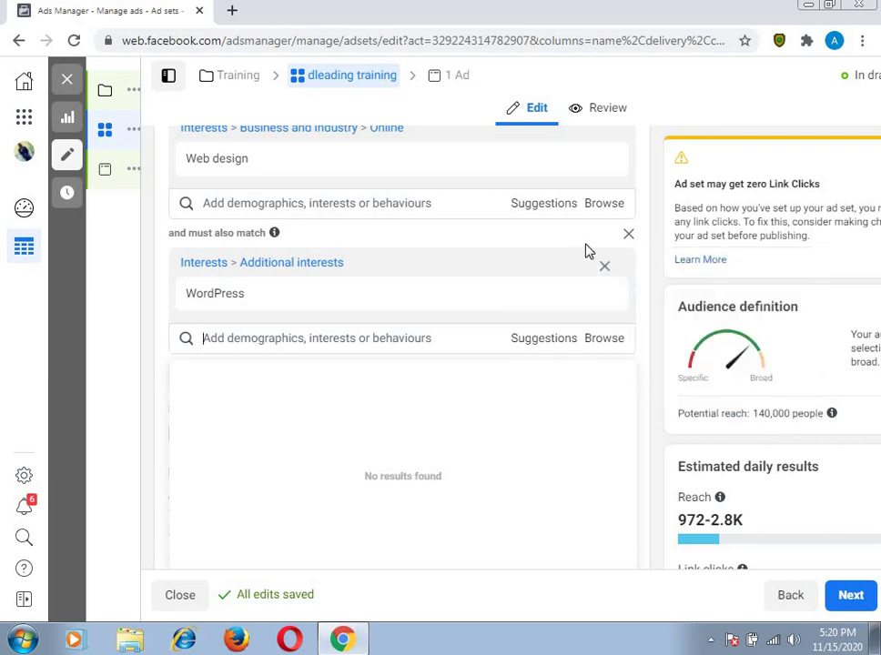
- Search for wordpress again and add the WordPress Developer interest to the narrowing condition
mouse_move(498, 308)
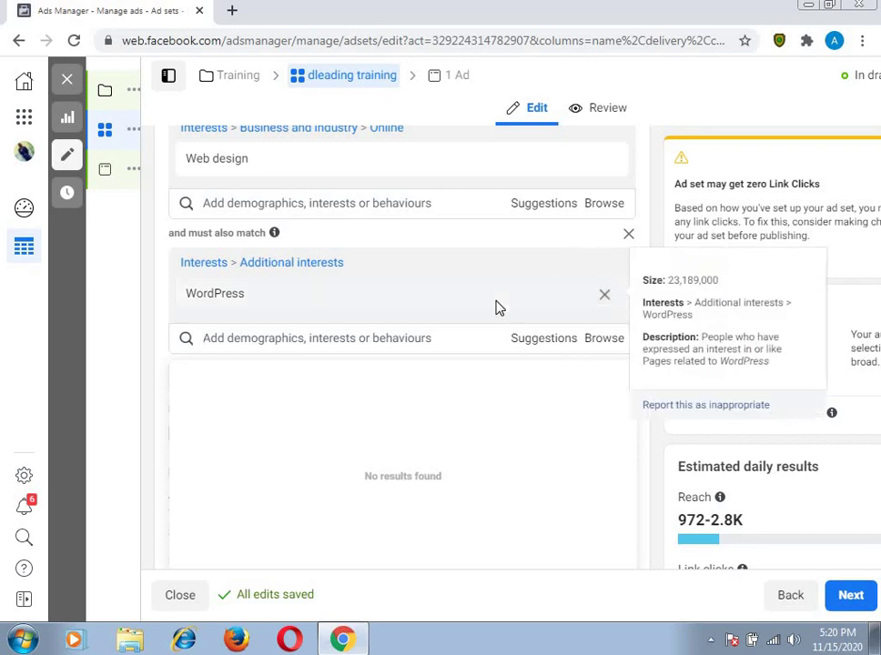
left_click(331, 338)
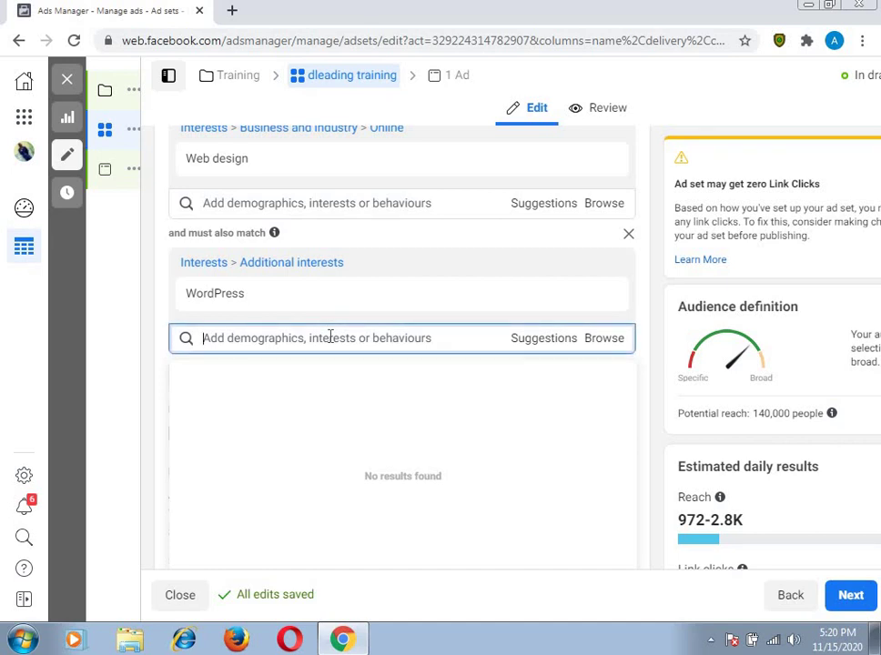
type("wo")
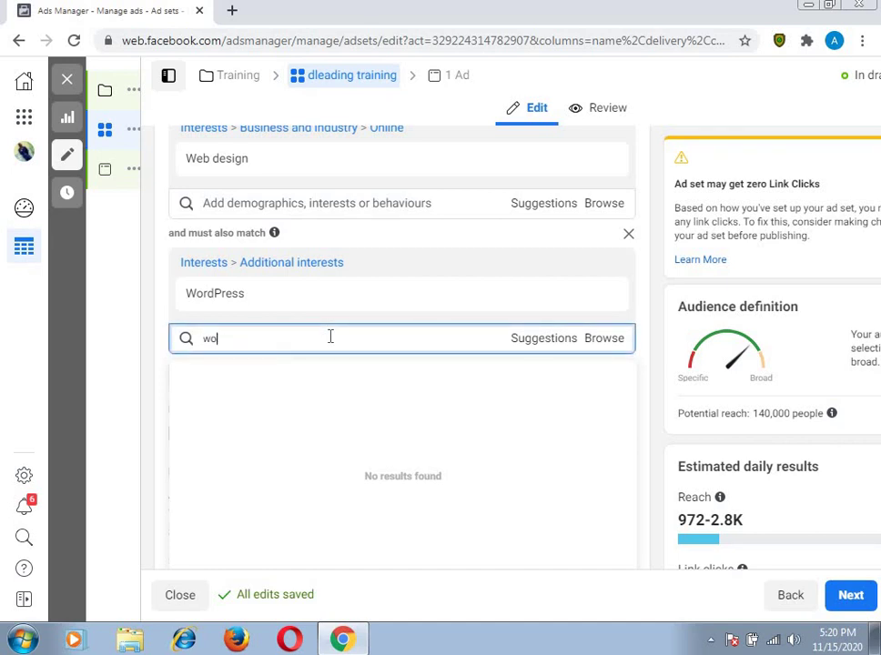
type("rdpress")
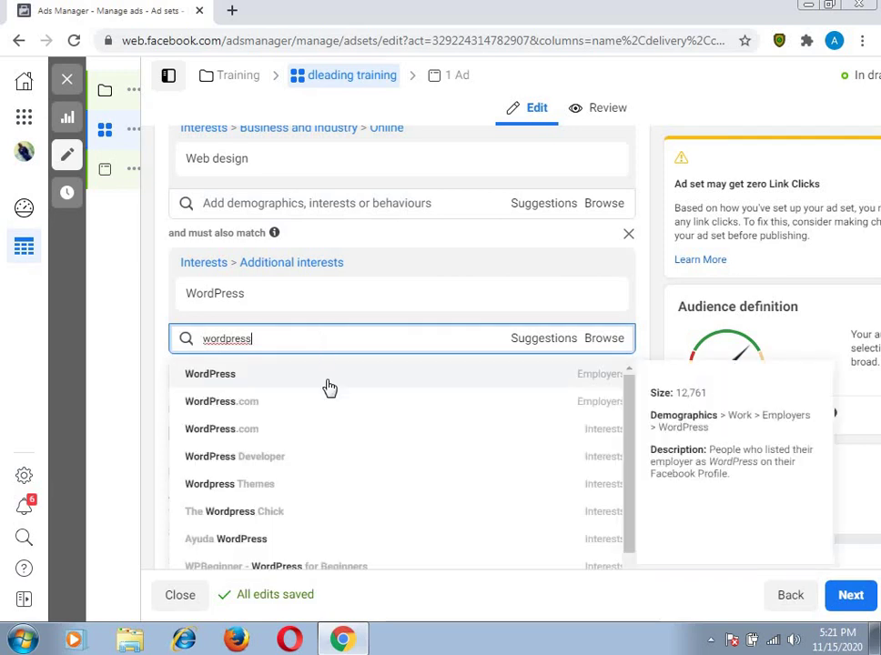
left_click(256, 466)
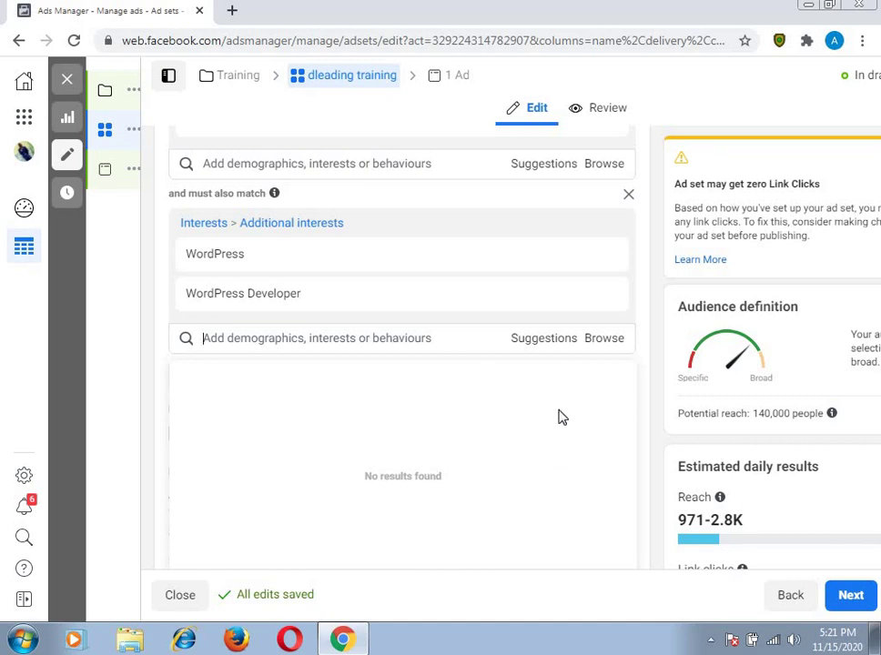
- Search for wordpress once more and add WordPress.com to the condition people must also match
mouse_move(609, 308)
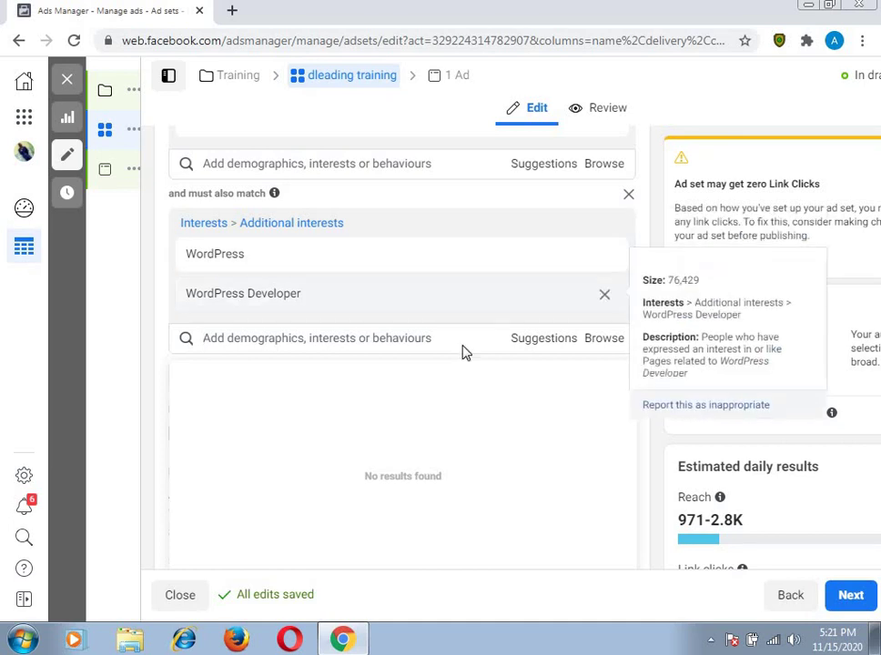
left_click(424, 334)
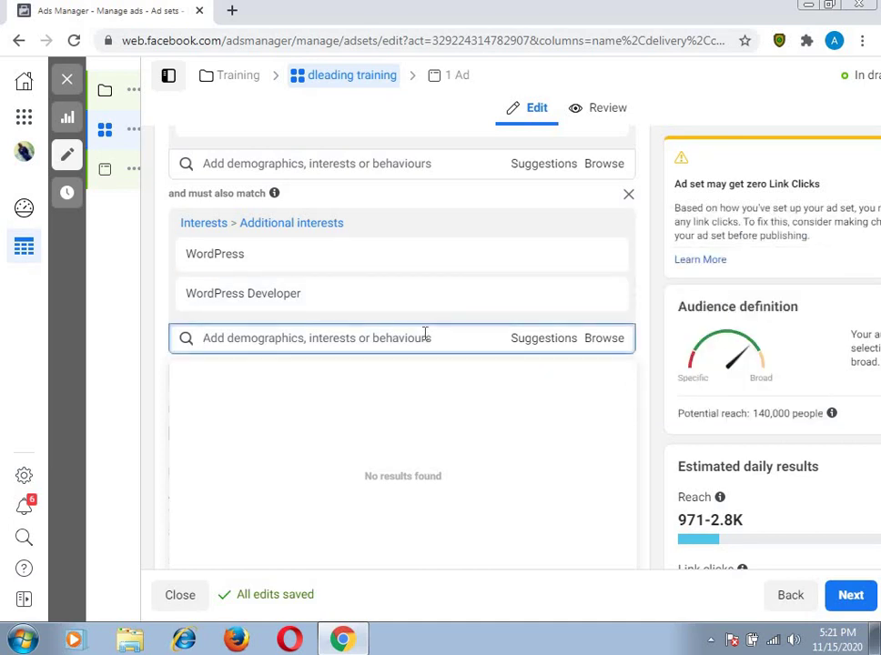
type("wor")
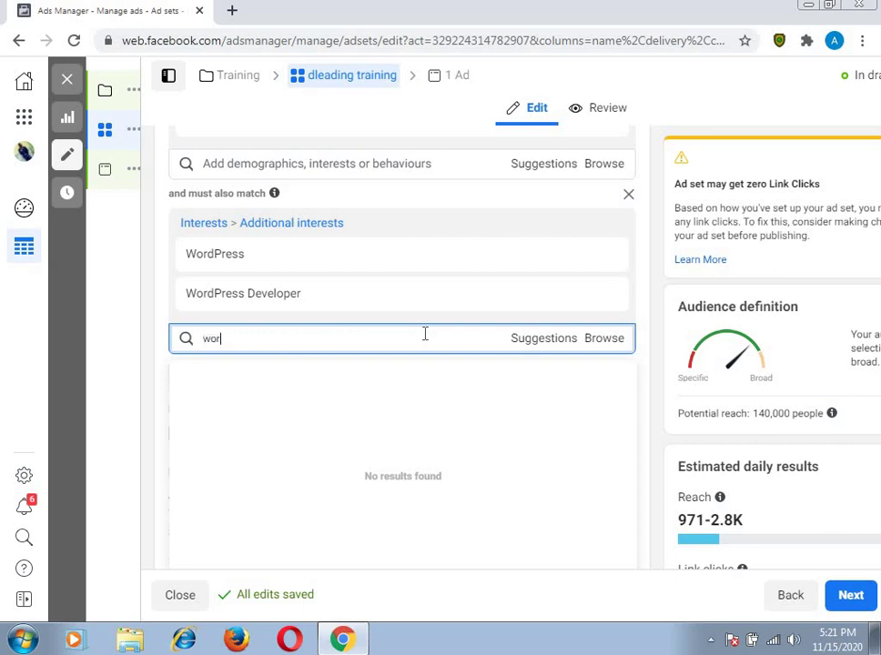
type("dpr")
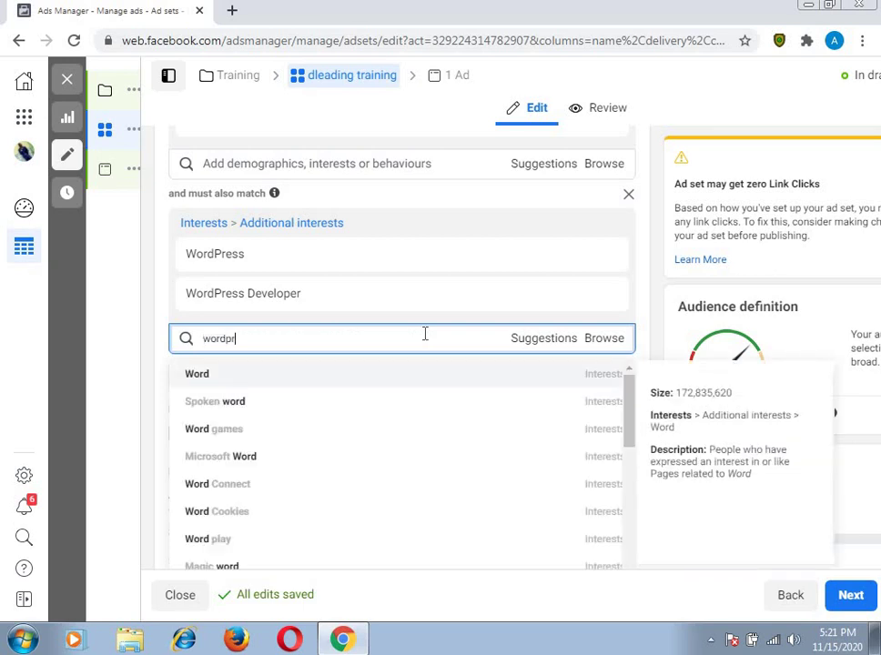
type("ess")
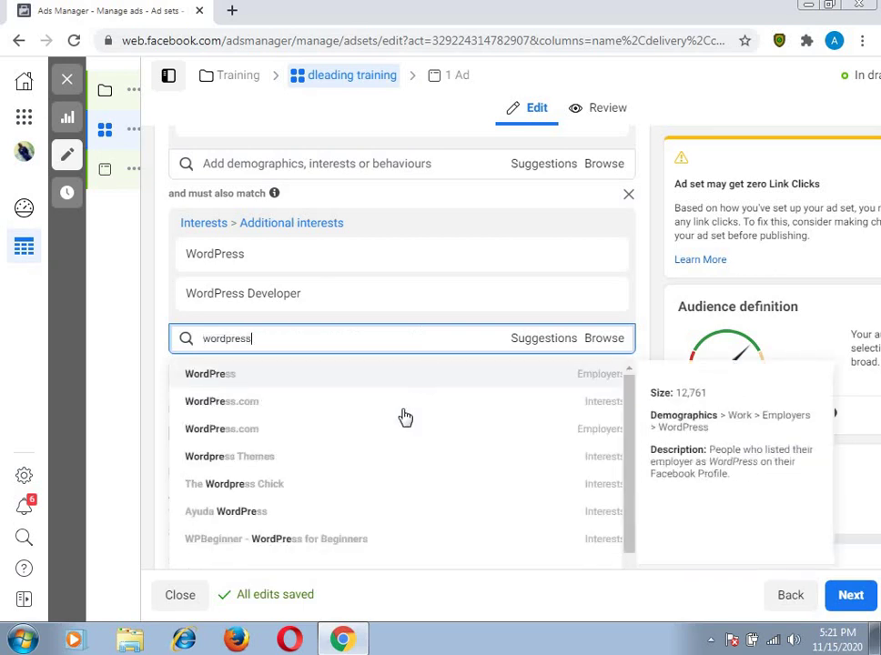
left_click(320, 437)
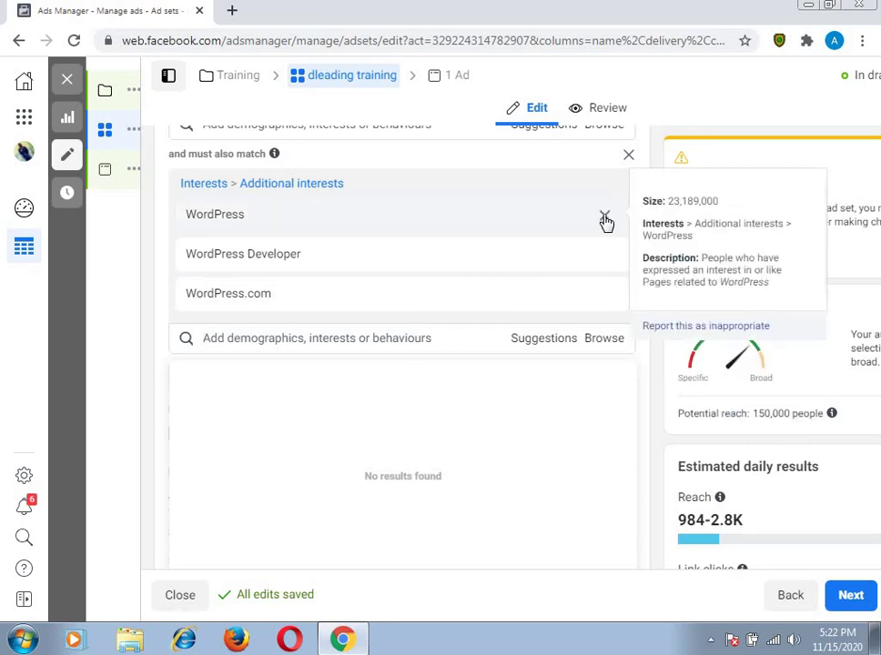
- Remove WordPress, WordPress Developer and WordPress.com from the condition people must also match
left_click(605, 218)
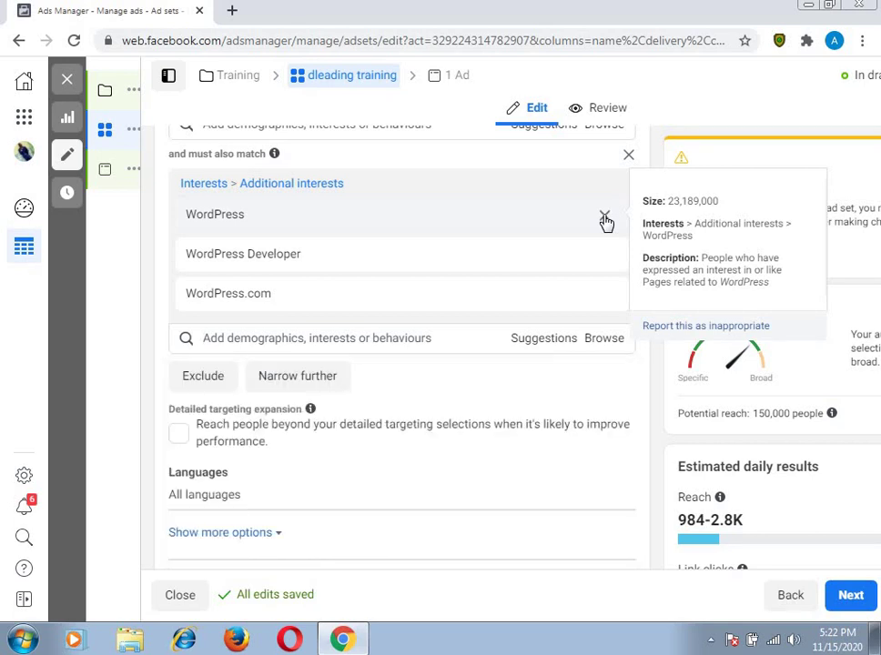
left_click(604, 218)
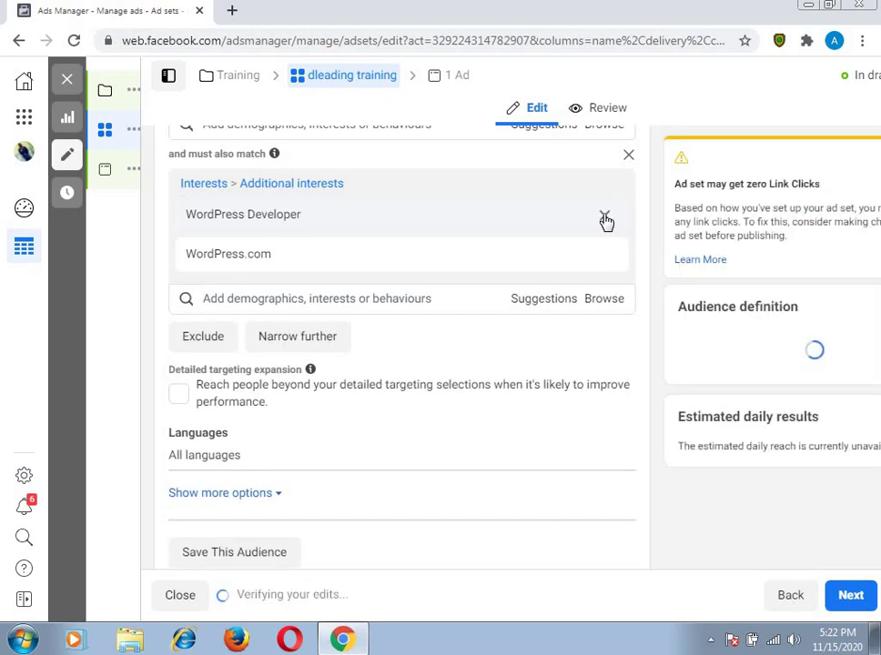
left_click(605, 219)
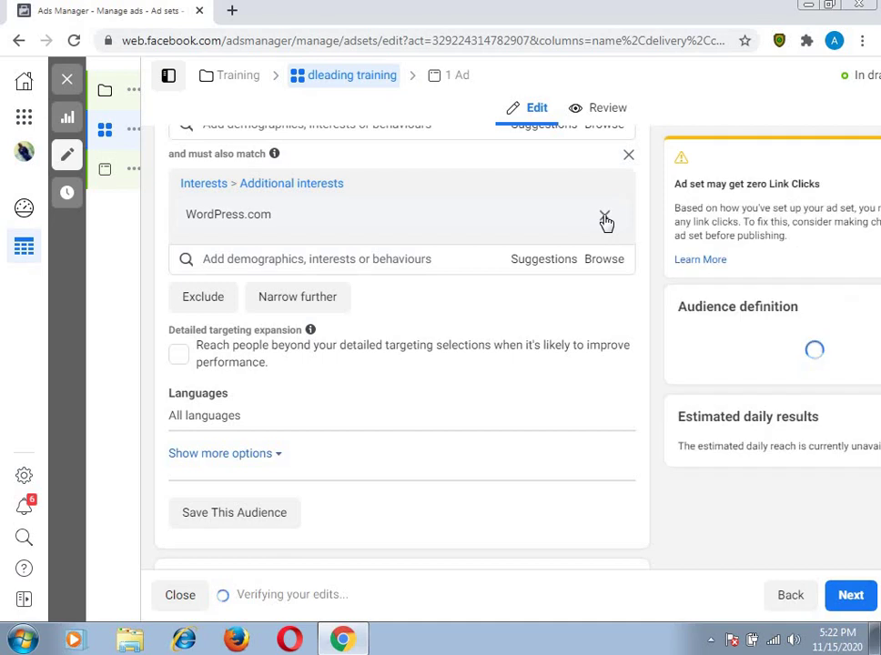
left_click(605, 218)
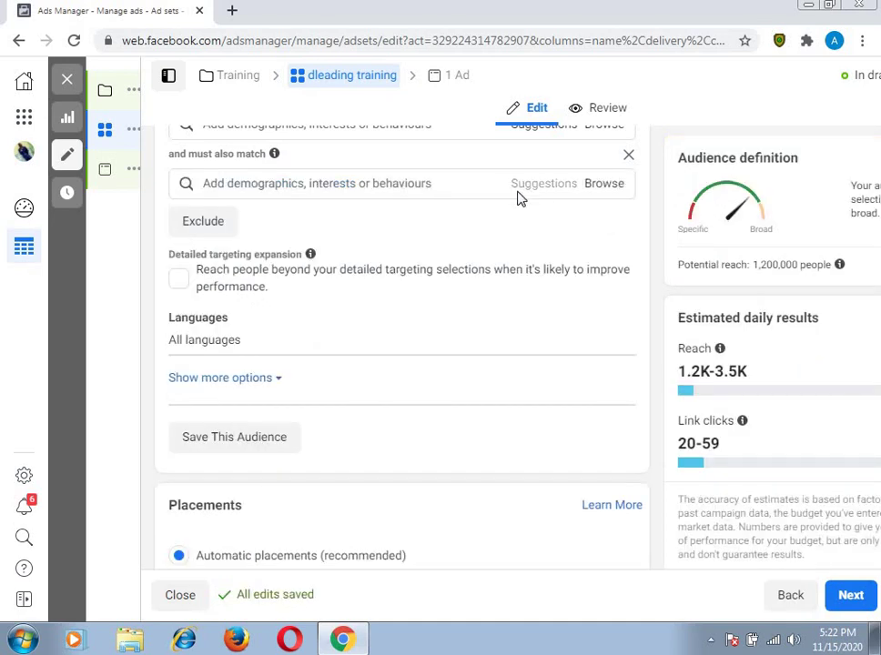
- Try out detailed targeting expansion beyond the Web design selection and switch it off again
scroll(514, 198, "up", 1)
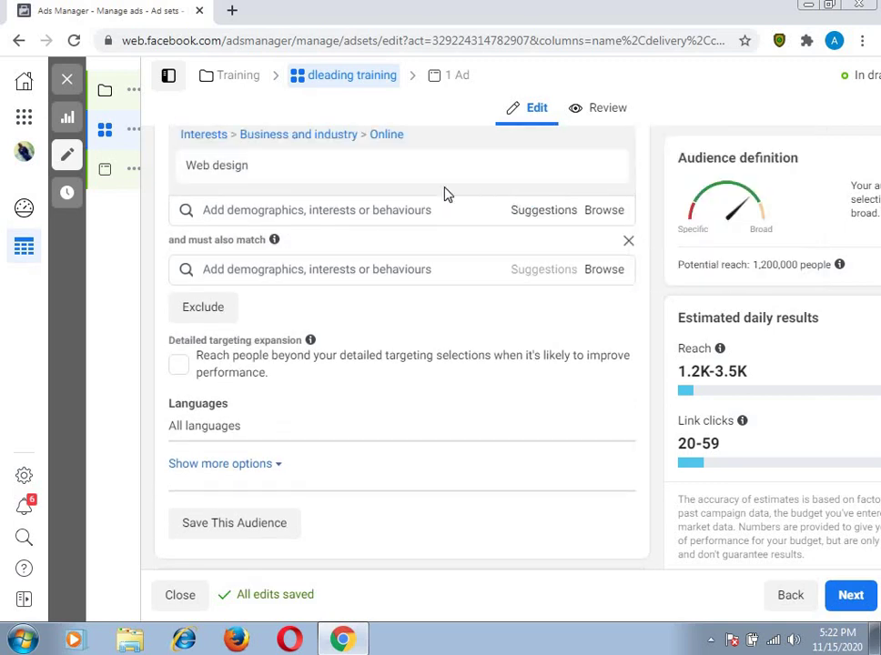
mouse_move(448, 174)
scroll(446, 173, "up", 1)
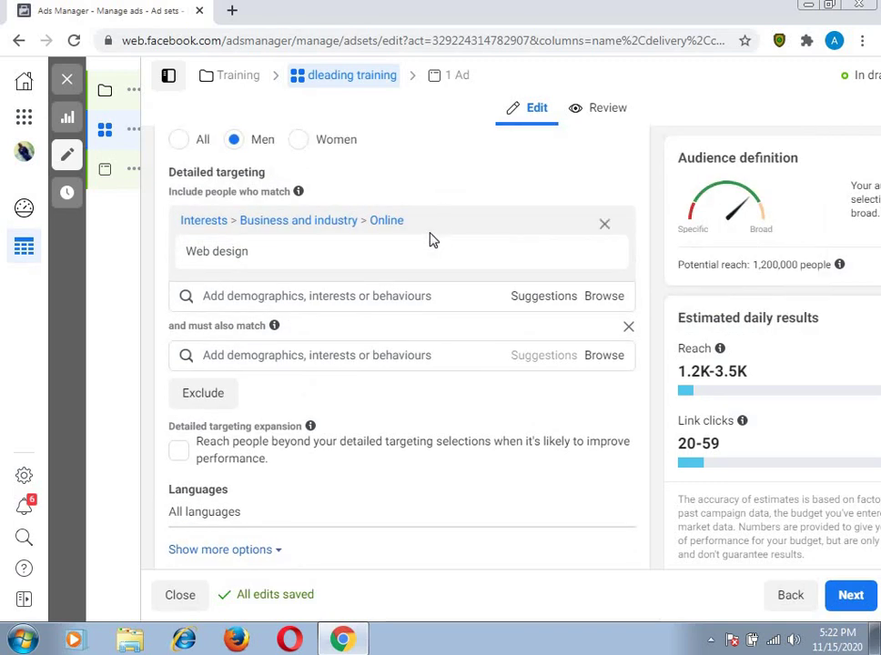
scroll(415, 239, "down", 2)
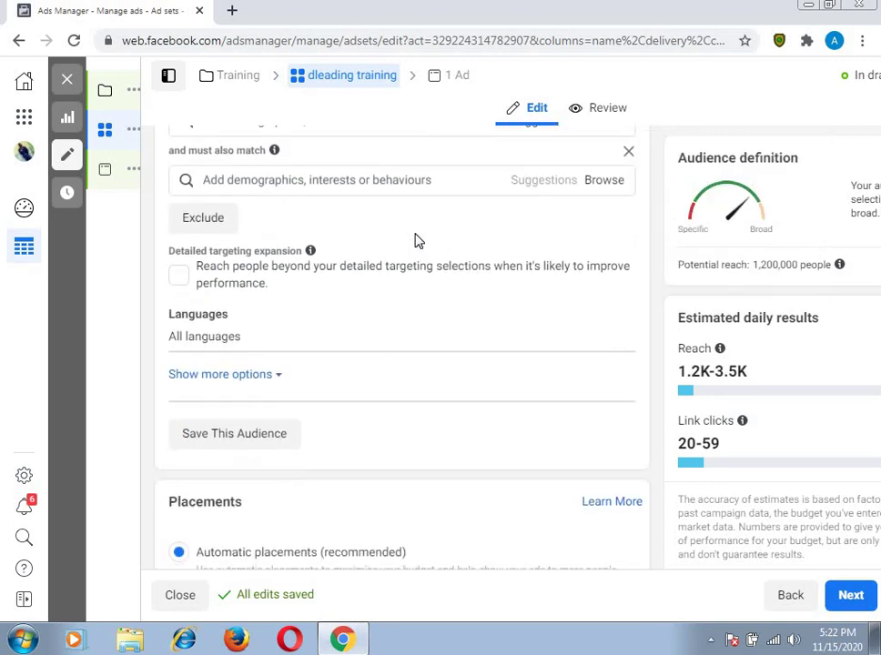
scroll(417, 228, "down", 1)
scroll(421, 219, "up", 2)
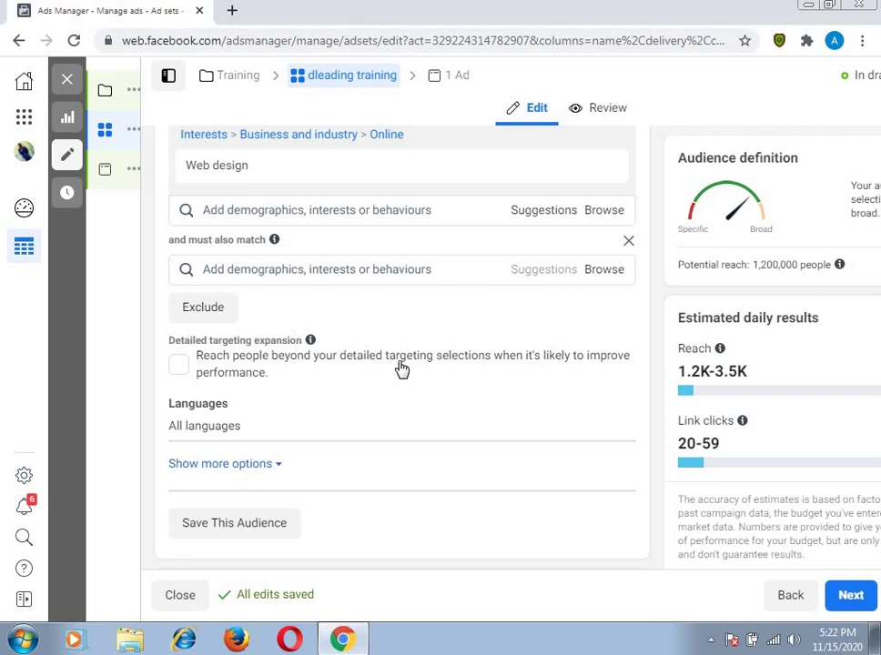
left_click(182, 367)
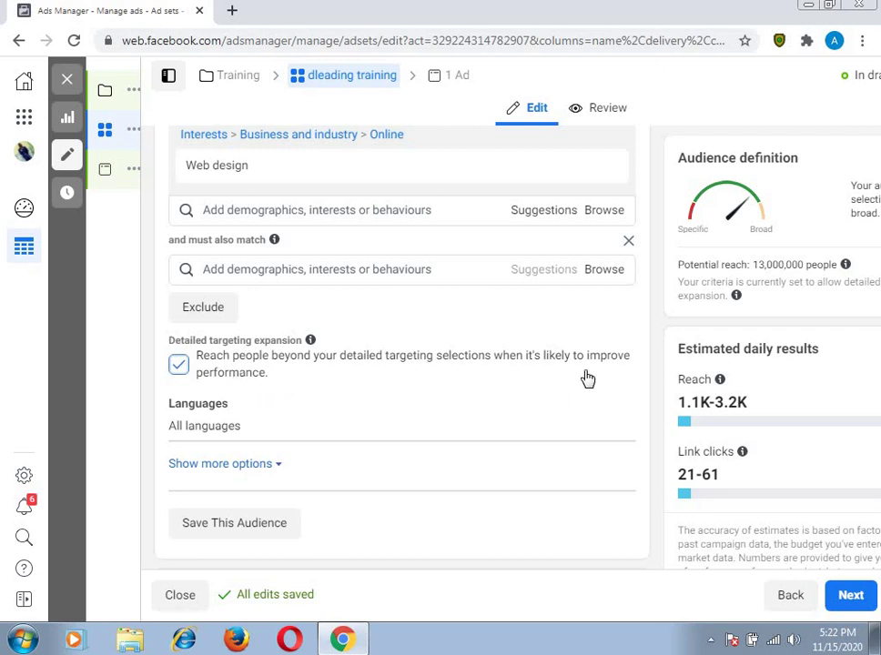
left_click(182, 366)
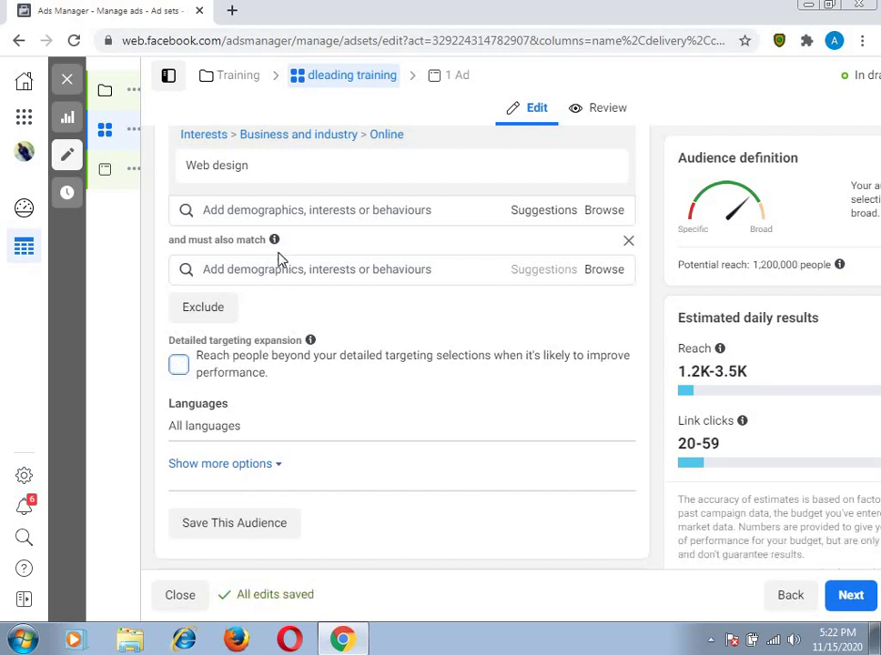
- Switch the ad set to manual placements
mouse_move(261, 174)
scroll(346, 268, "down", 4)
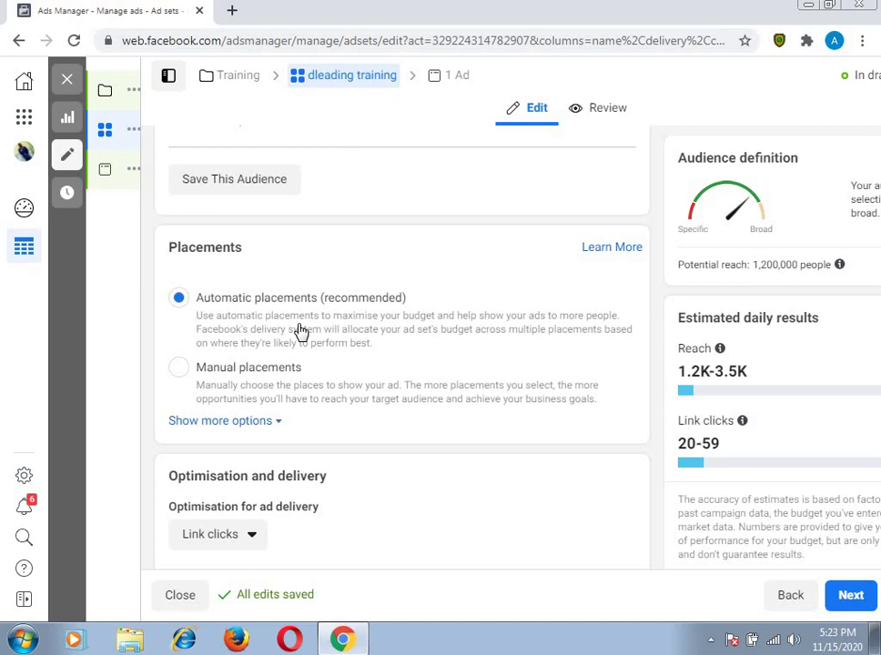
left_click(180, 368)
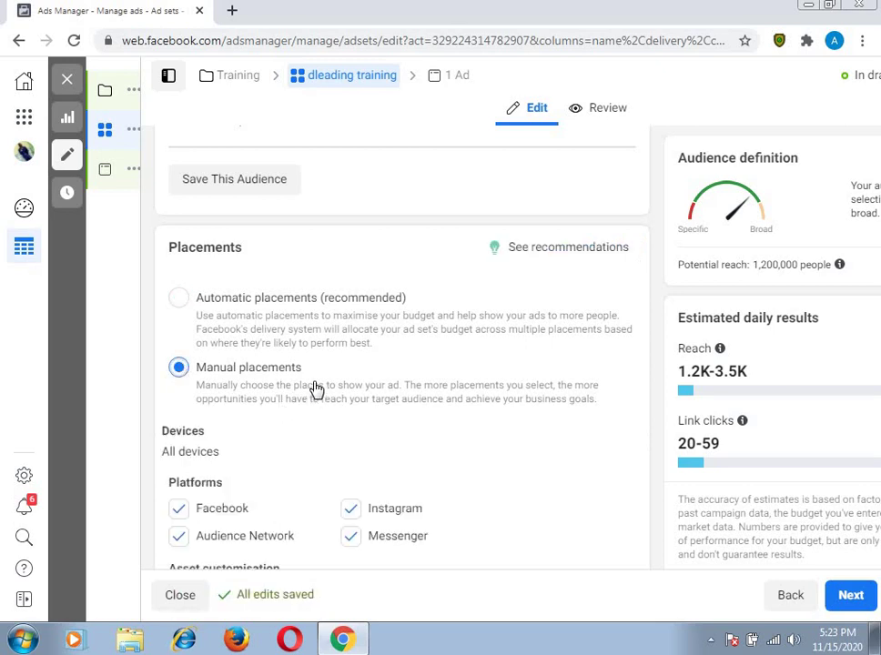
- Exclude the Audience Network, Messenger and Instagram platforms from the placements, keeping only Facebook
scroll(313, 370, "down", 3)
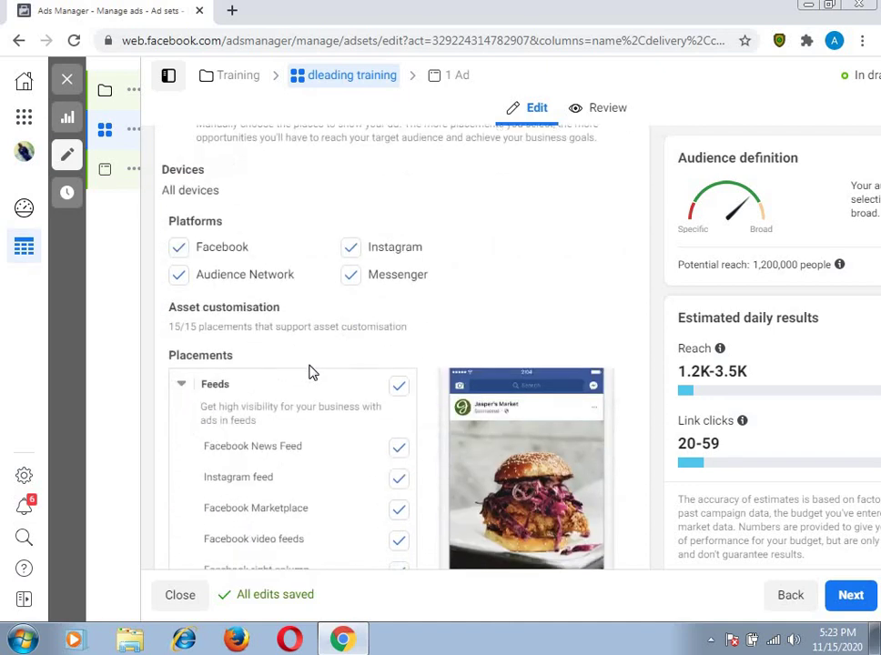
scroll(300, 364, "down", 1)
scroll(305, 342, "up", 2)
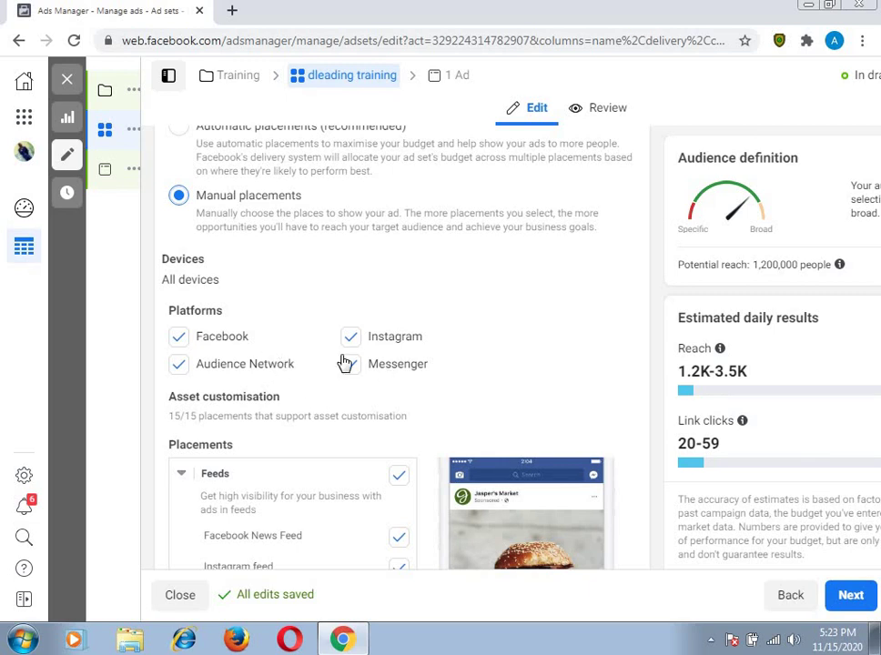
left_click(178, 363)
left_click(179, 364)
left_click(265, 370)
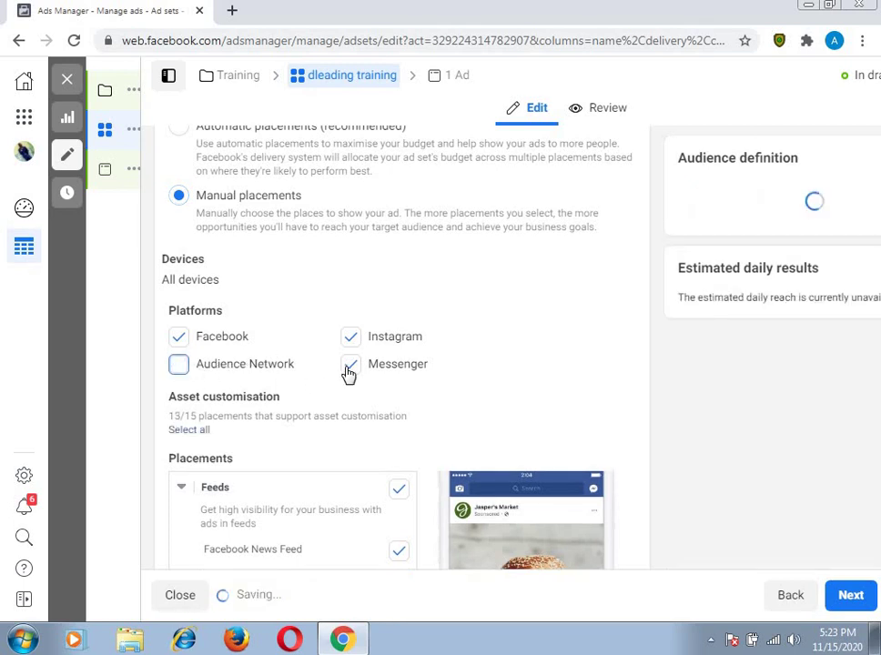
left_click(352, 366)
left_click(351, 340)
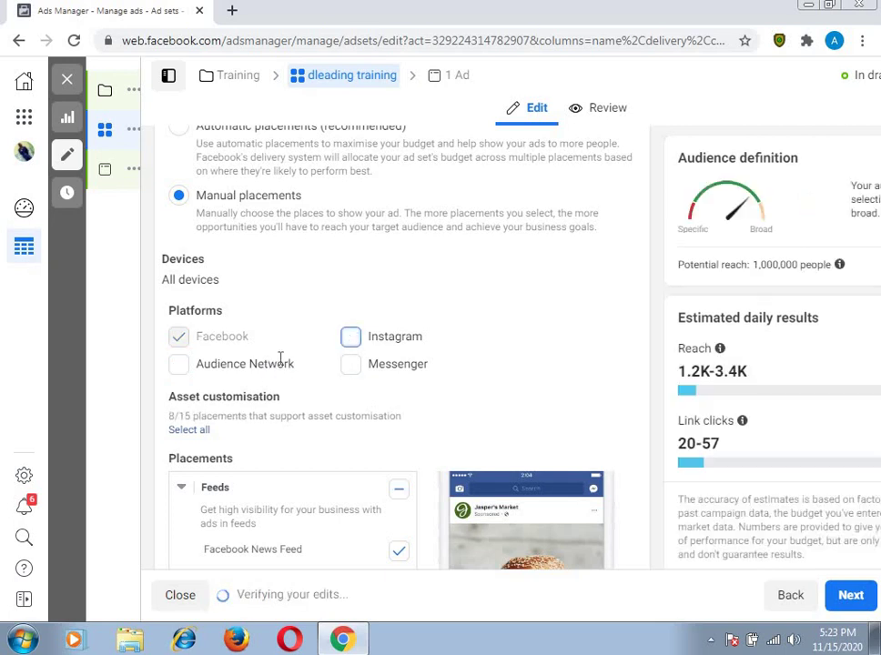
- Exclude Facebook Marketplace and Facebook right column from the Feeds placements
scroll(281, 366, "down", 5)
scroll(312, 292, "up", 4)
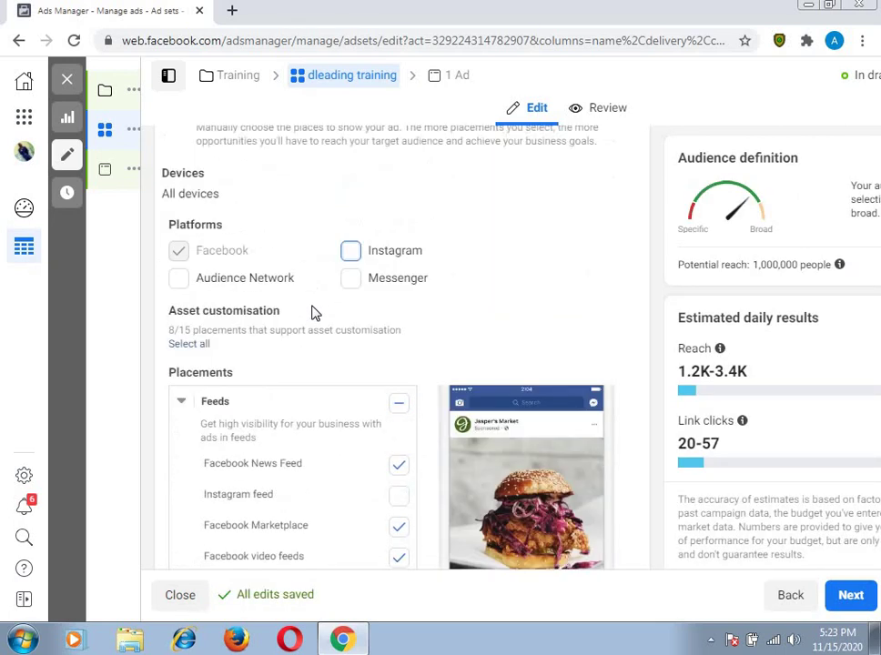
scroll(310, 321, "down", 2)
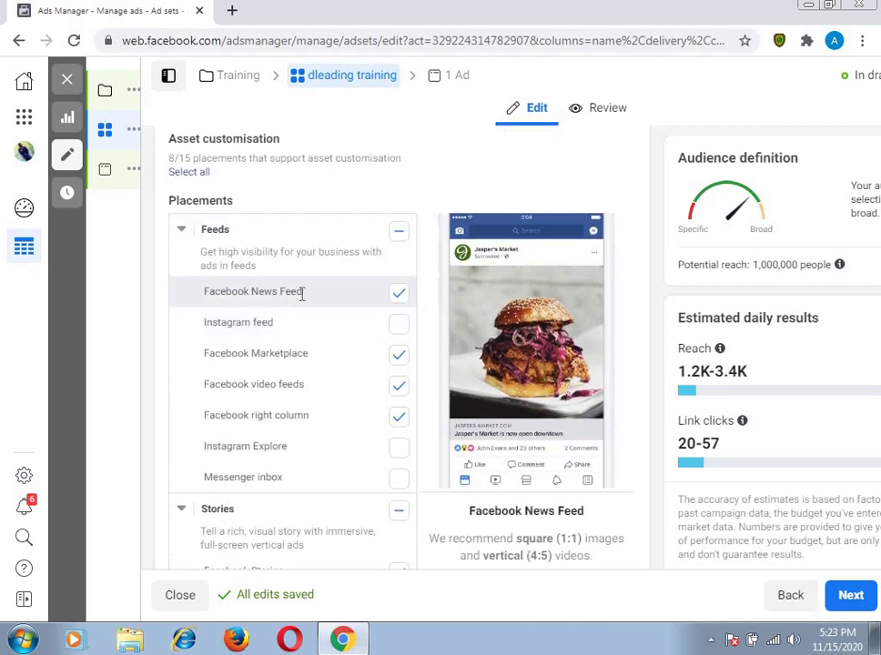
left_click(397, 361)
left_click(400, 416)
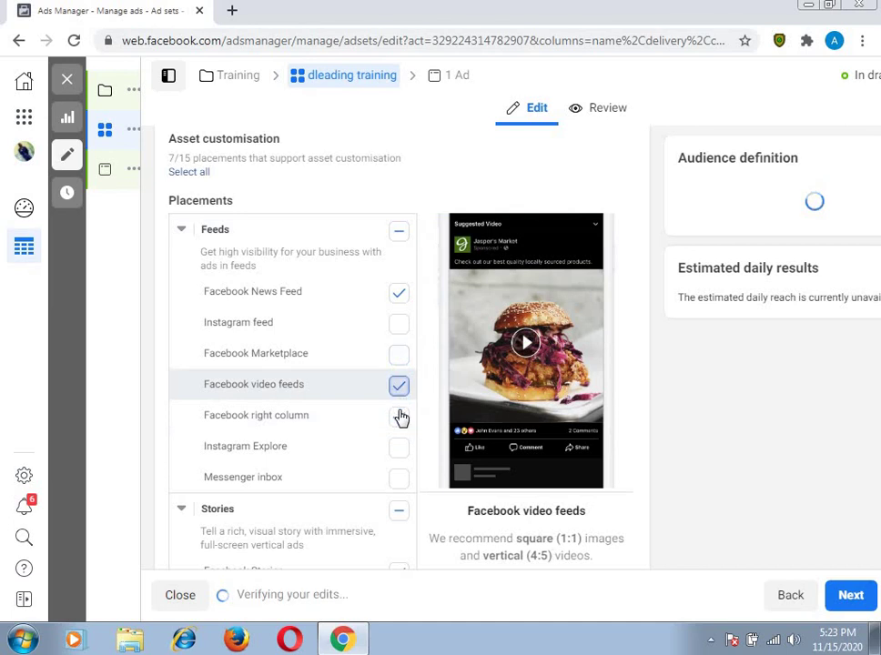
- Exclude Facebook video feeds from the Feeds placements and review the remaining Stories, In-stream, Search and In-article placements
left_click(401, 417)
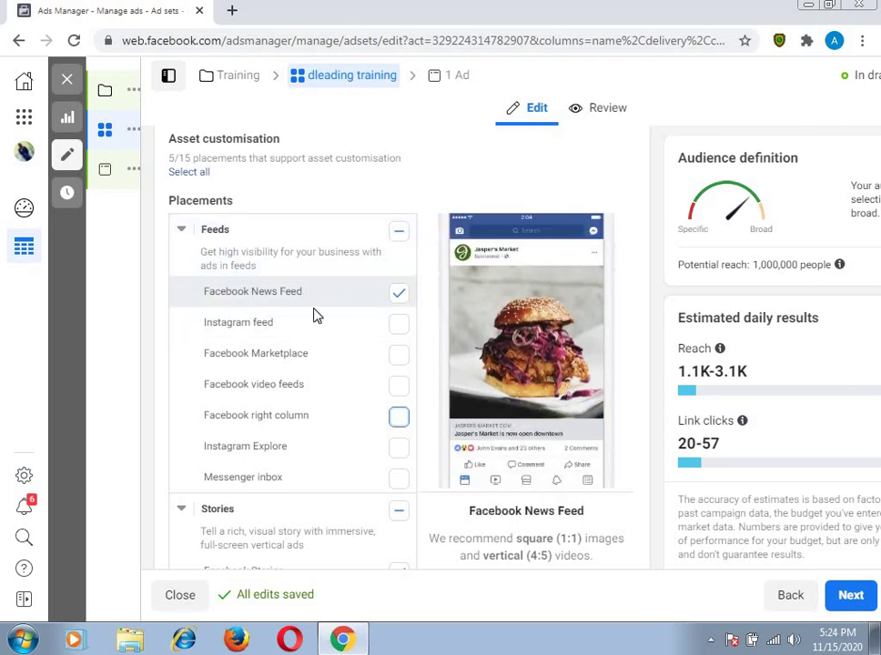
scroll(282, 264, "down", 3)
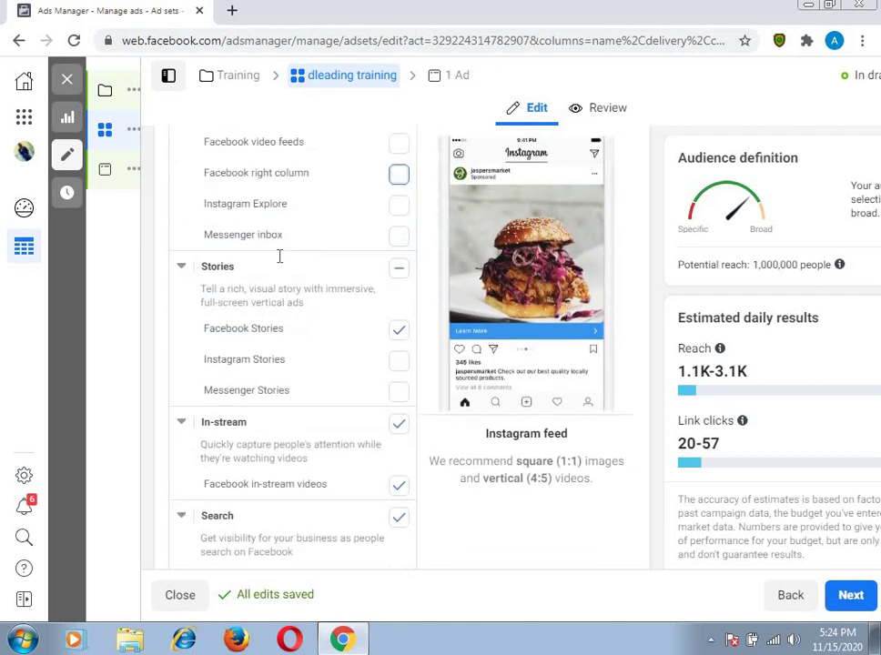
scroll(279, 257, "down", 3)
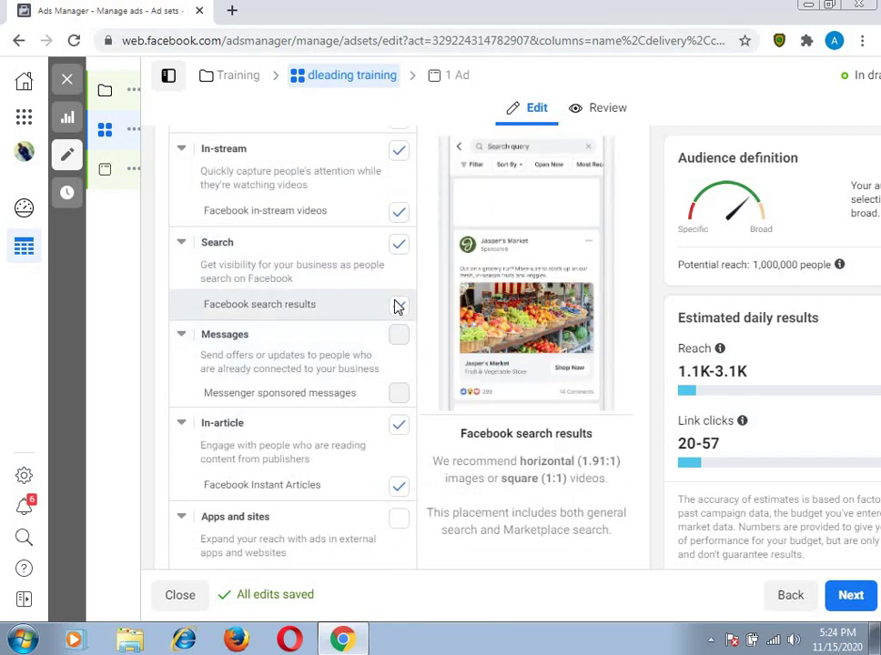
scroll(301, 261, "up", 10)
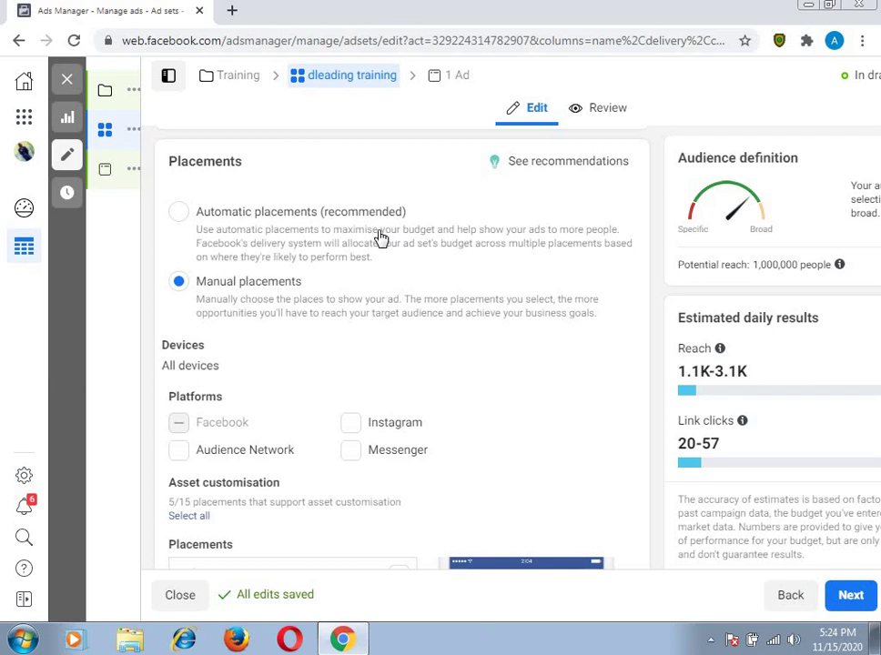
- Switch the ad set to automatic placements
left_click(178, 213)
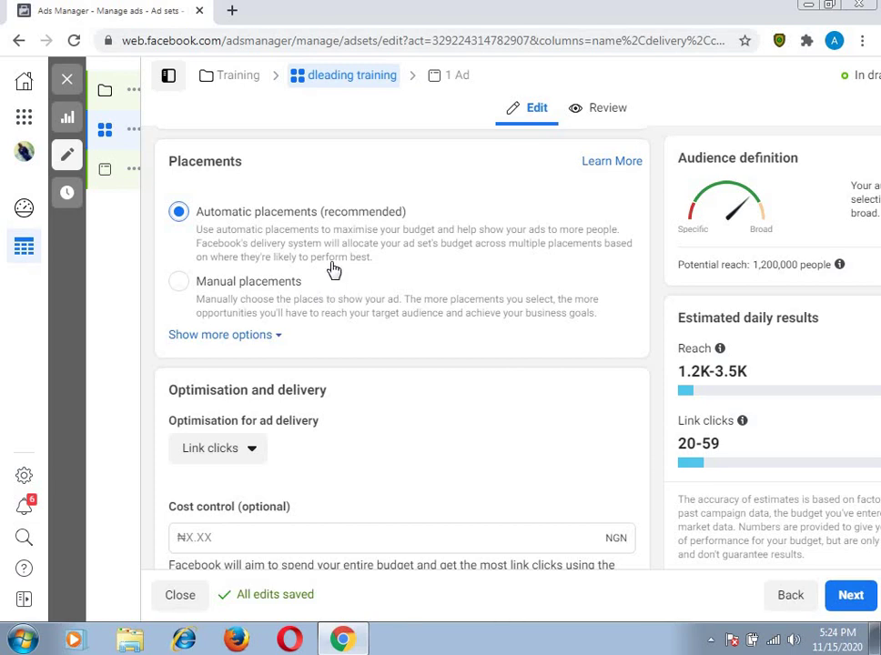
scroll(332, 268, "down", 3)
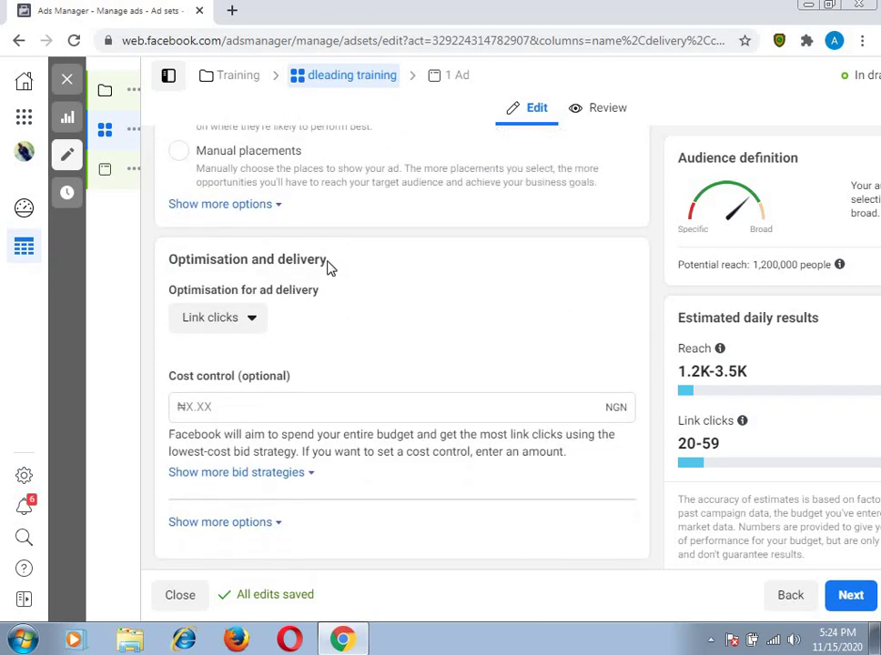
scroll(333, 268, "up", 4)
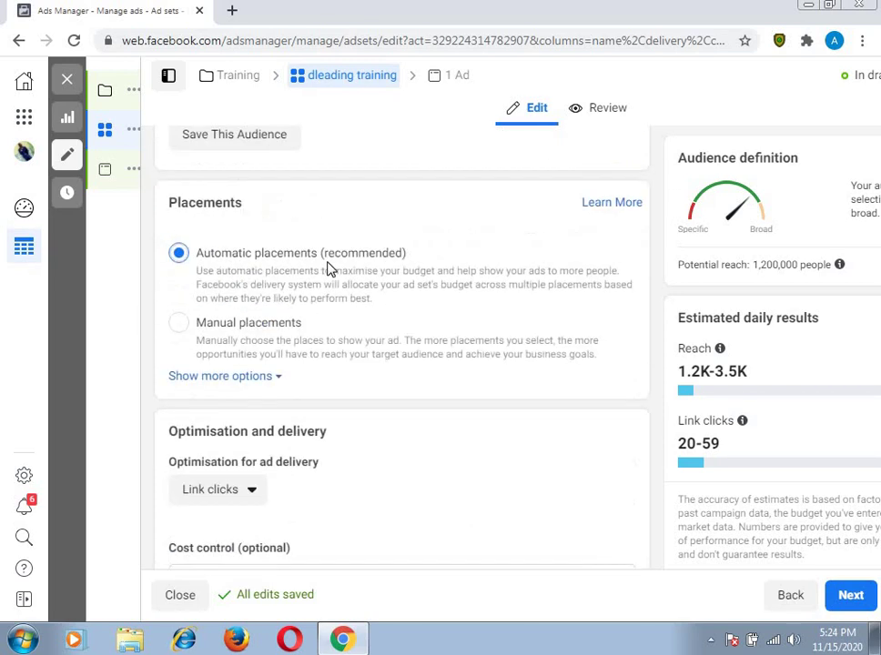
- Set the ad set's optional cost control to 400 NGN in the Optimisation and delivery section
scroll(335, 269, "down", 4)
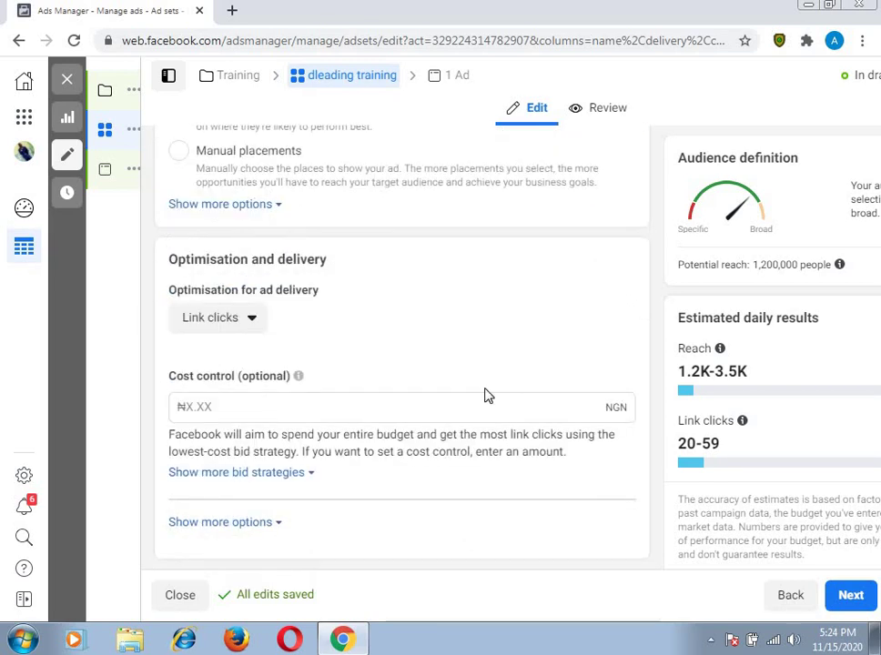
left_click(319, 407)
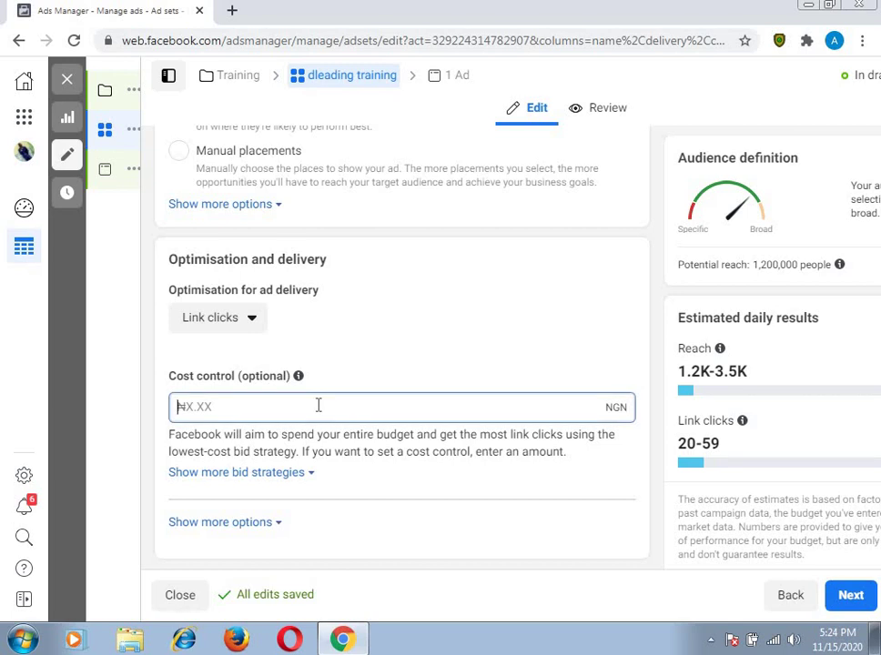
type("400")
left_click(310, 318)
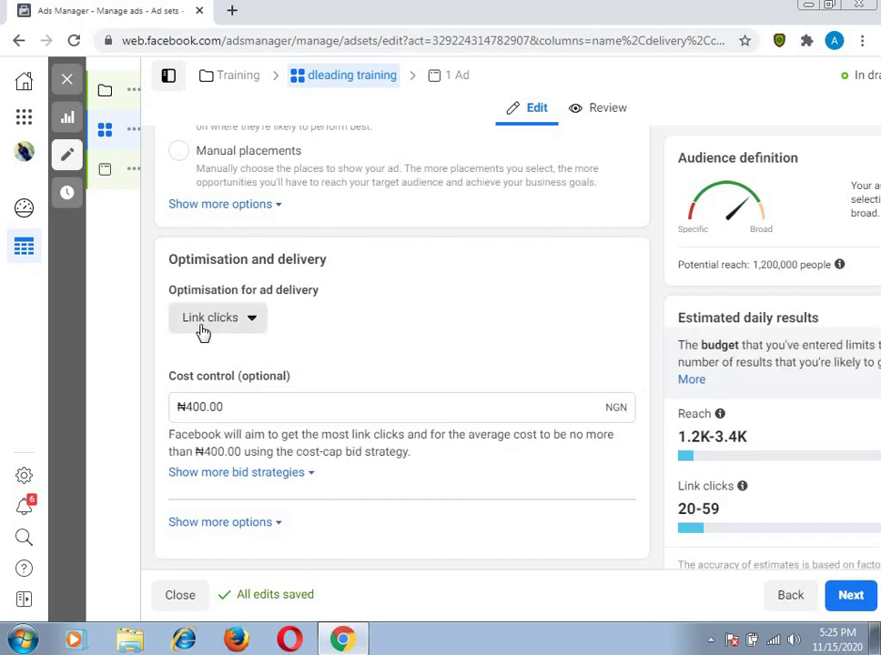
- Set the optimisation for ad delivery to Landing page views and continue to the ad level
left_click(251, 320)
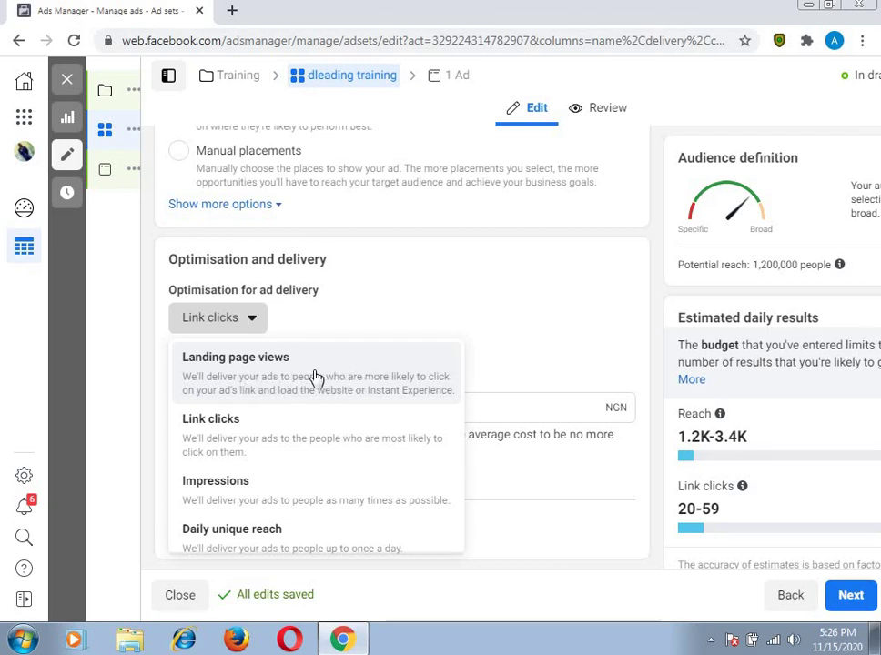
left_click(234, 360)
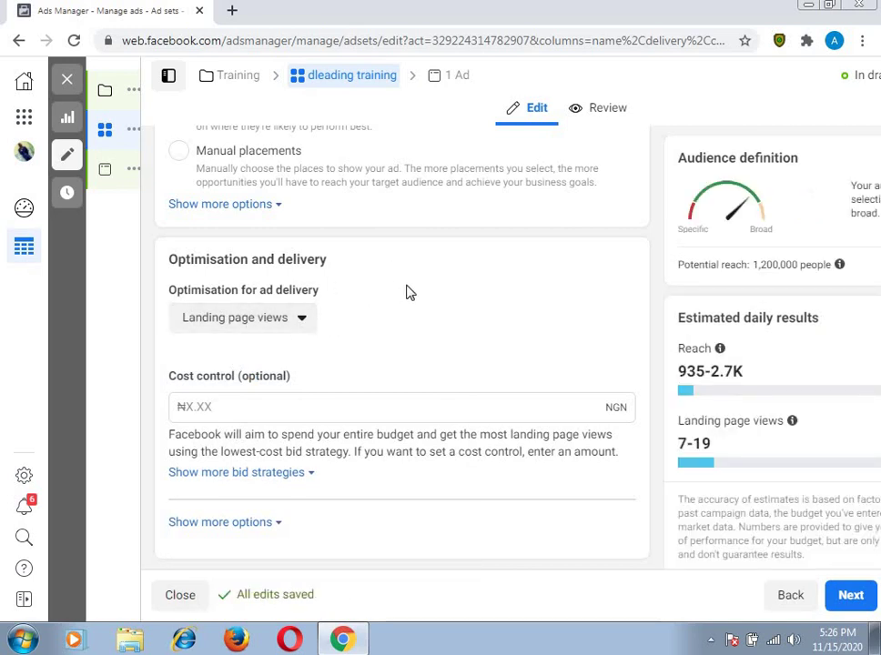
left_click(853, 597)
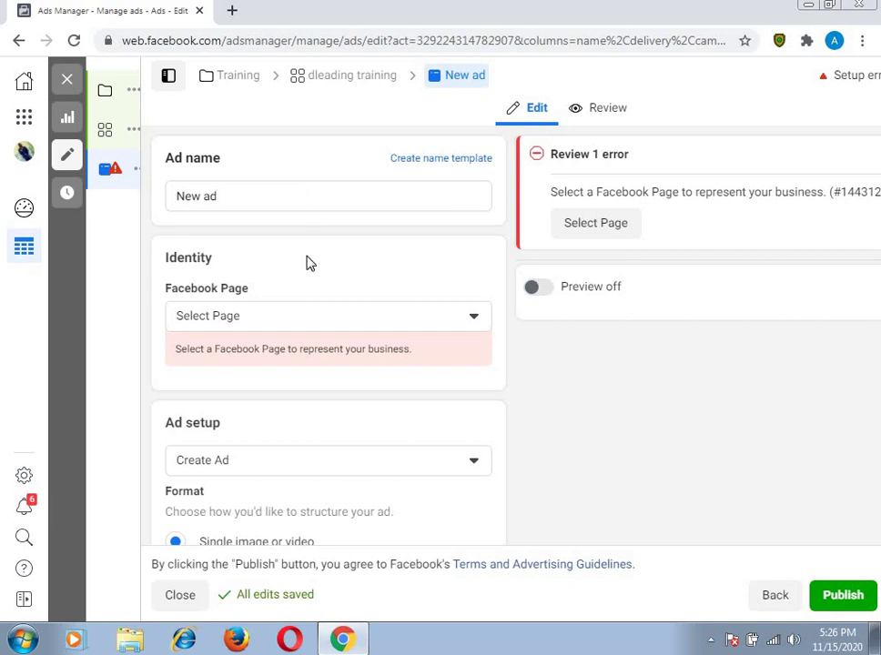
- Examine the new ad's Facebook Page choices, format, media, text, destination, website URL and call-to-action settings
left_click(473, 315)
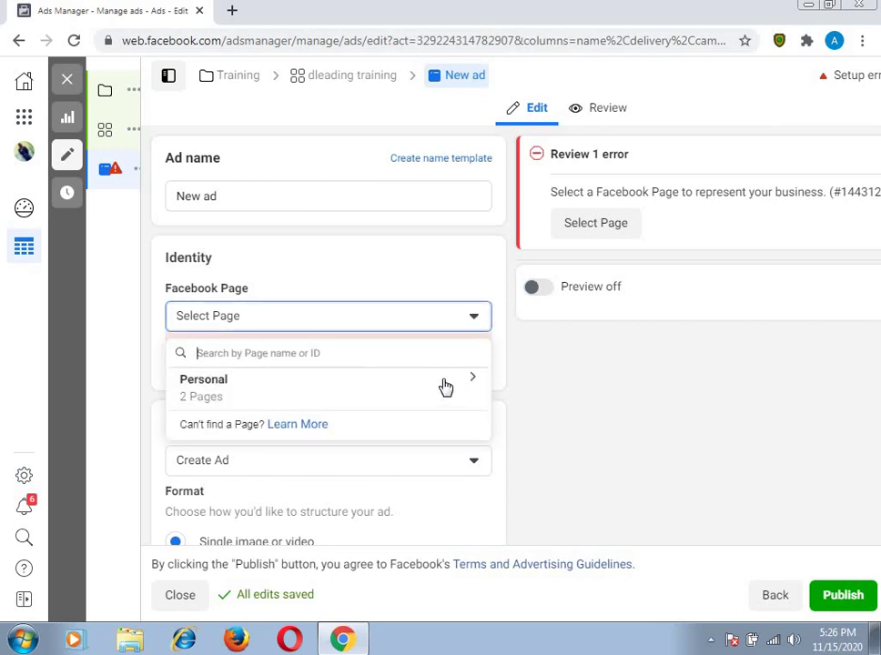
left_click(474, 319)
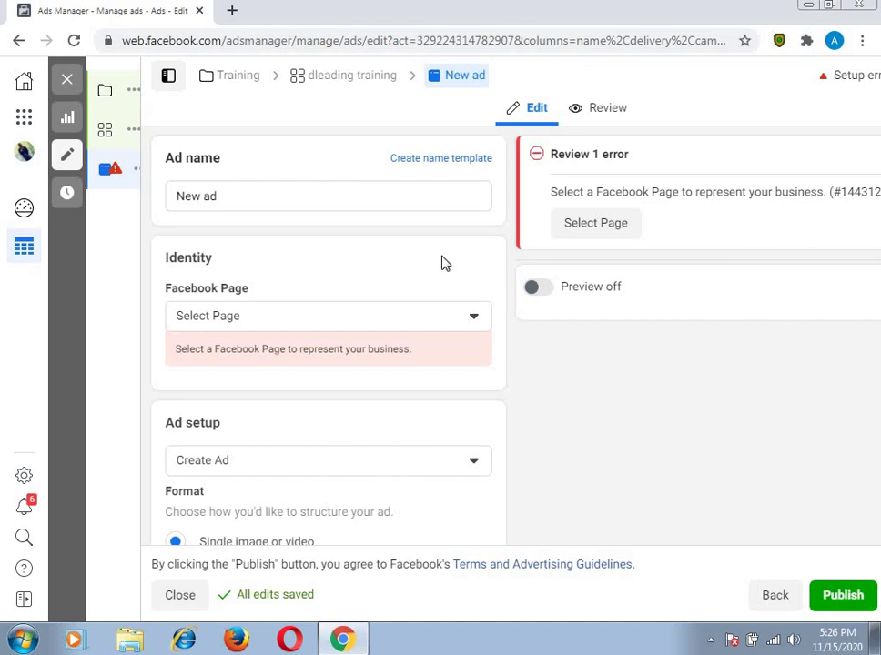
scroll(441, 263, "down", 4)
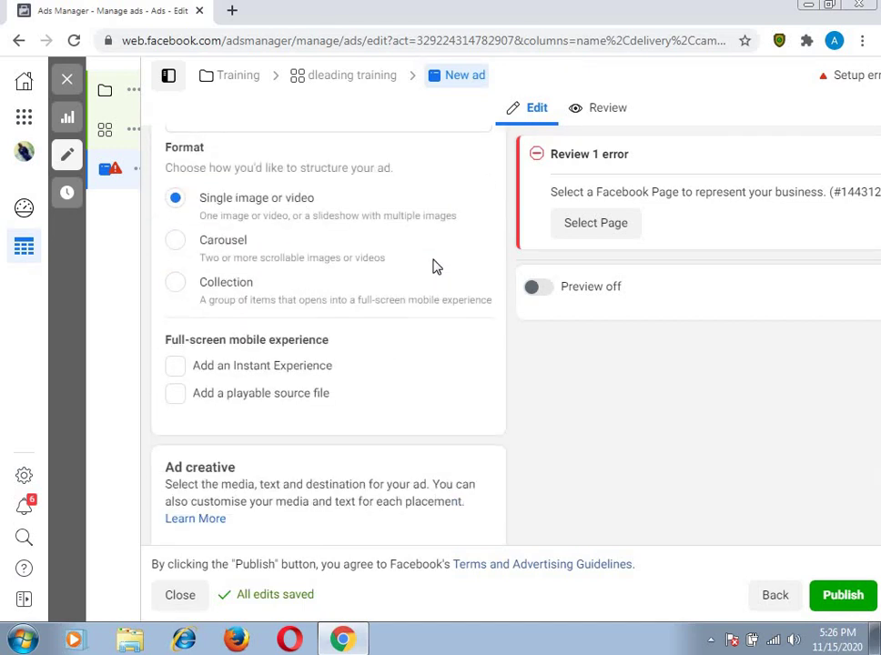
scroll(434, 265, "down", 3)
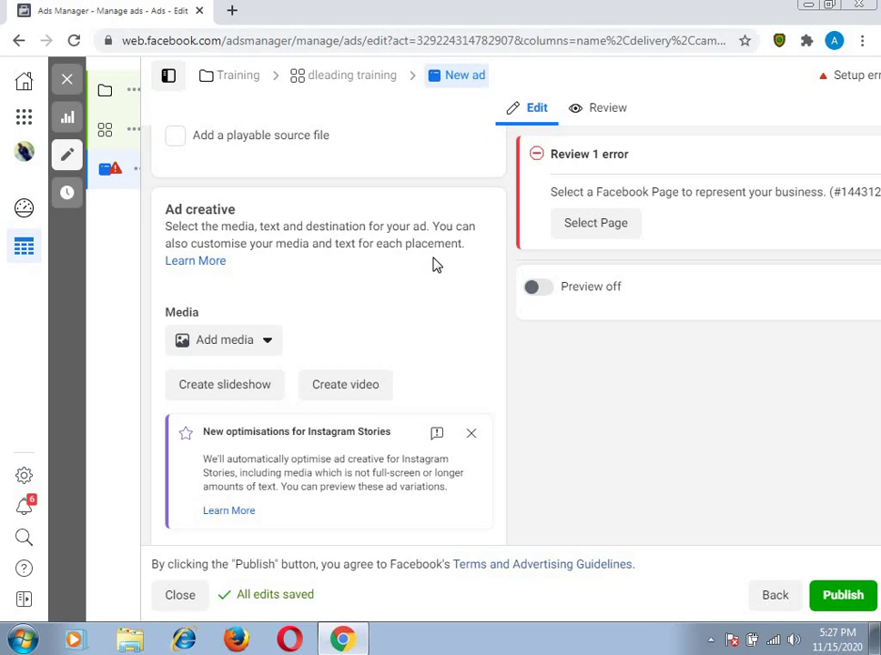
scroll(435, 264, "down", 5)
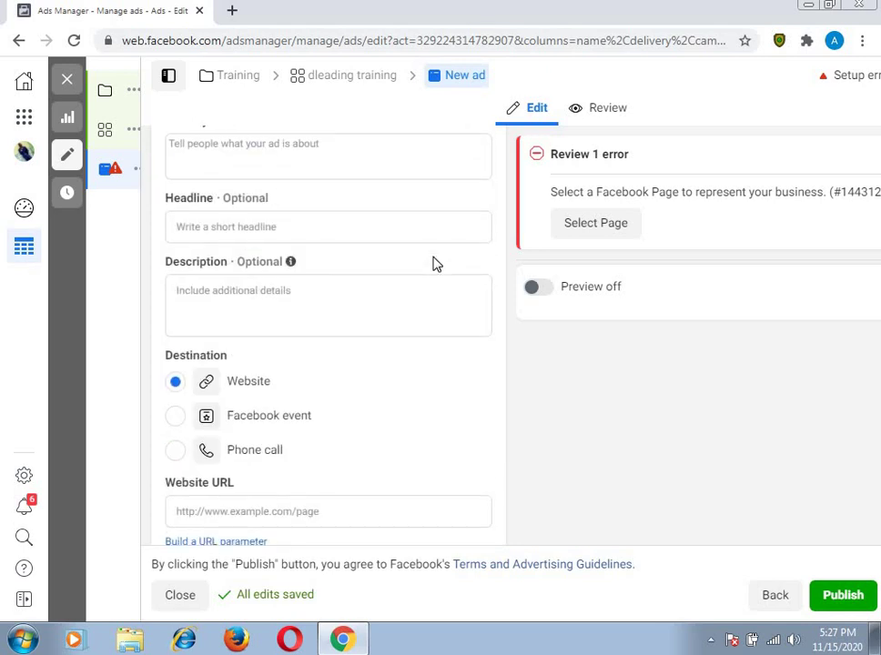
scroll(433, 263, "down", 1)
scroll(434, 259, "up", 2)
scroll(434, 260, "down", 5)
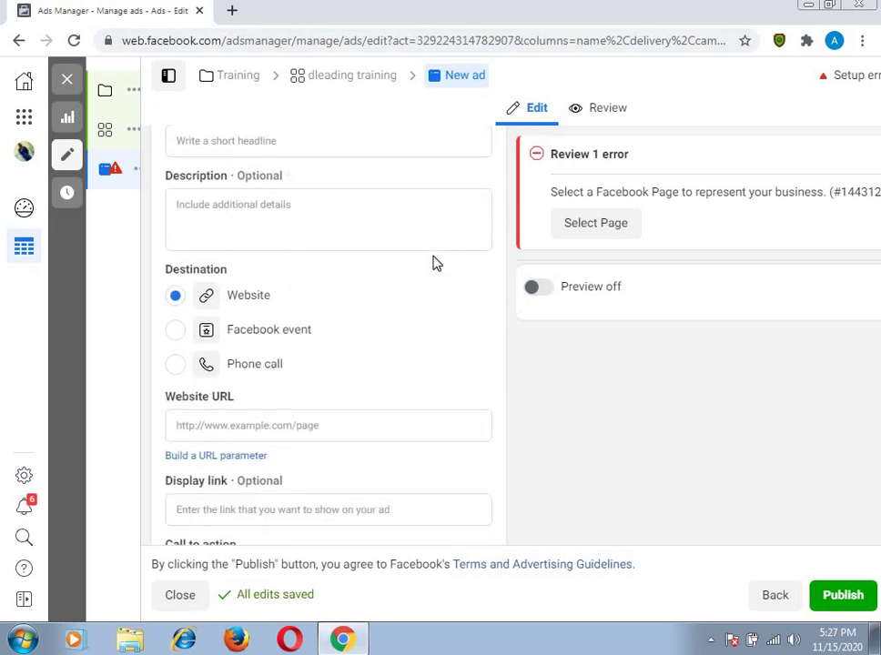
scroll(434, 264, "down", 1)
scroll(435, 262, "up", 7)
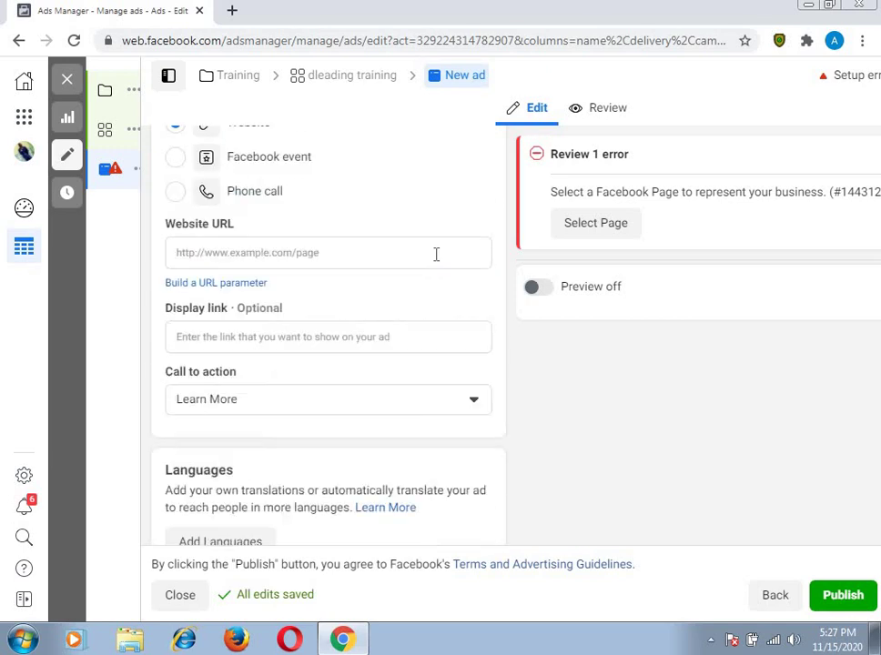
scroll(435, 262, "up", 5)
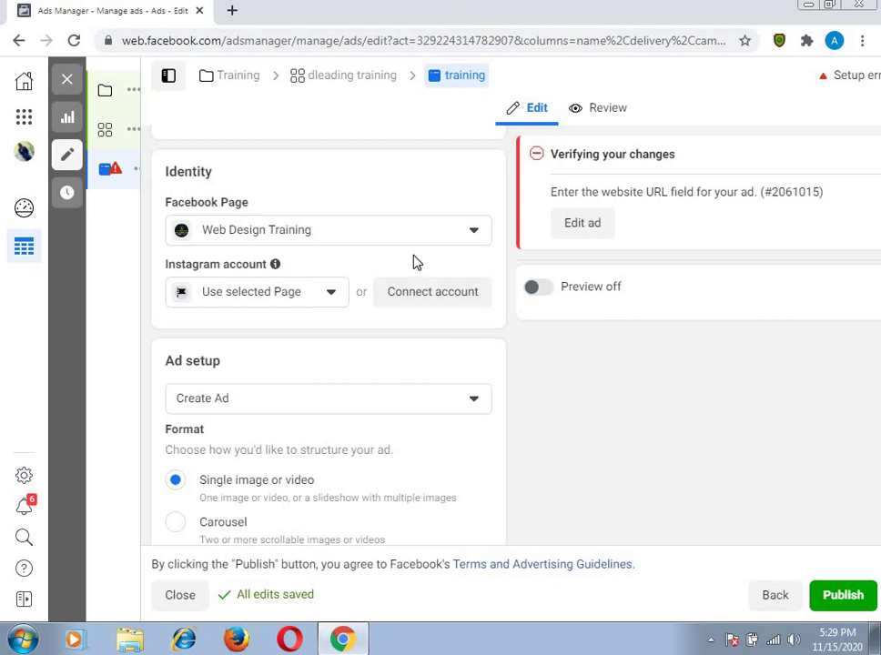
- Try to connect the Instagram account offered at login to the ad's identity, and close the linking window
scroll(413, 262, "up", 1)
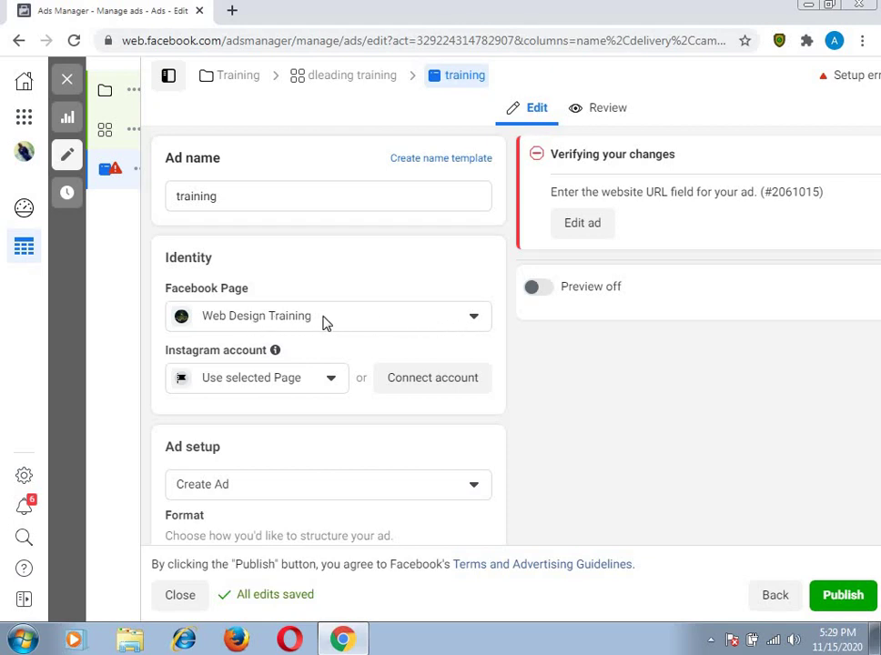
scroll(334, 314, "down", 2)
scroll(335, 315, "up", 2)
scroll(333, 323, "down", 2)
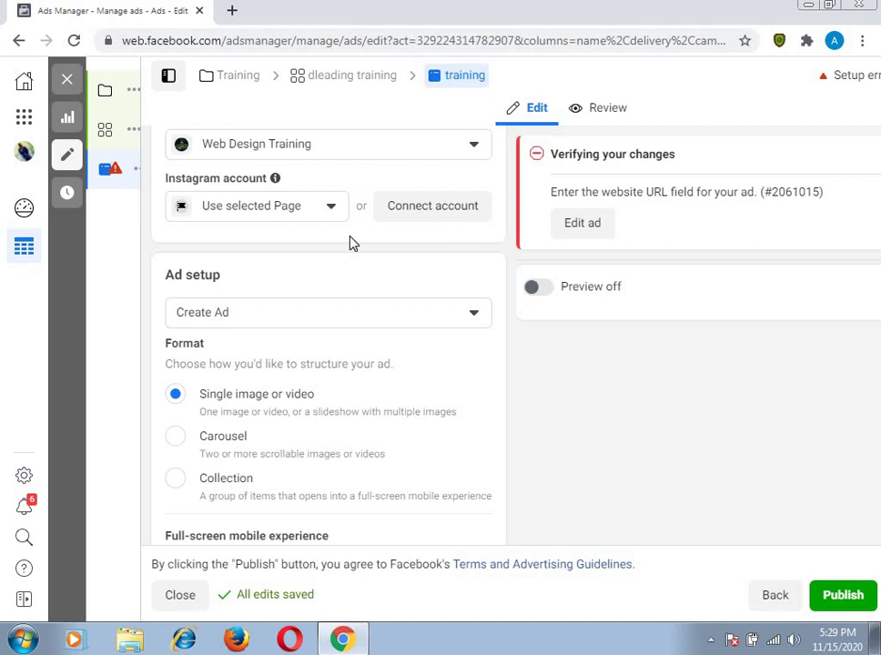
left_click(404, 219)
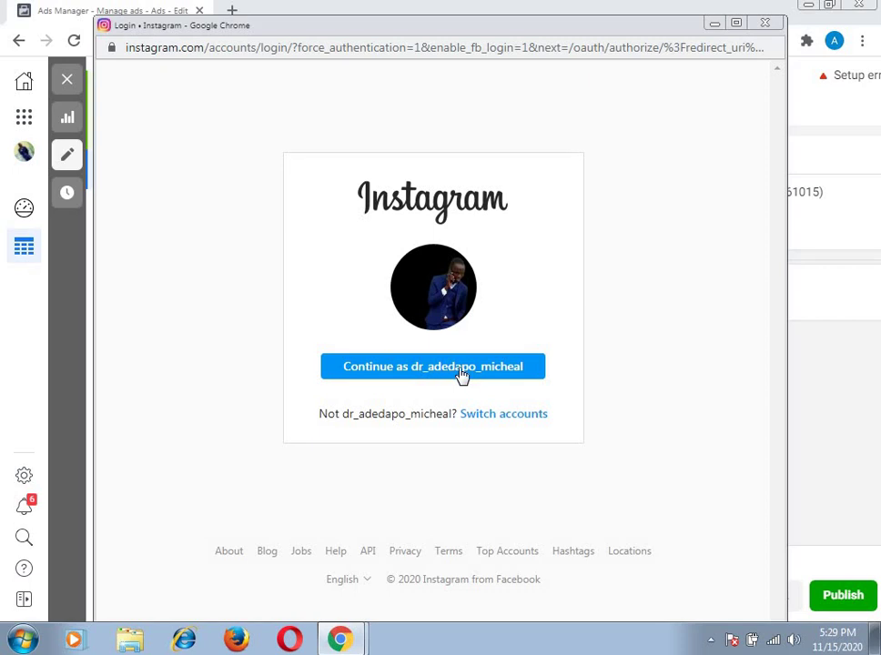
left_click(462, 374)
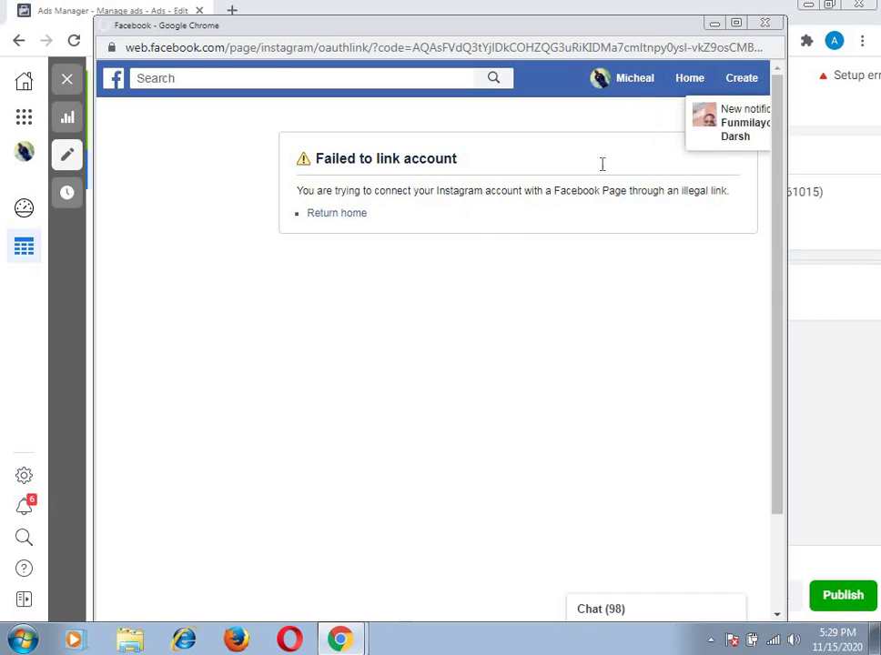
left_click(766, 24)
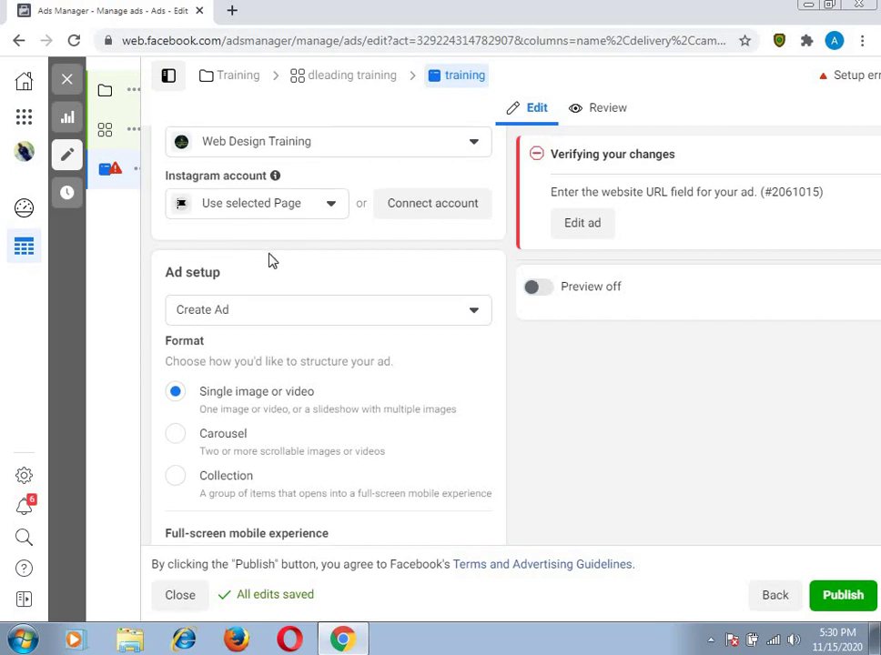
scroll(269, 259, "down", 1)
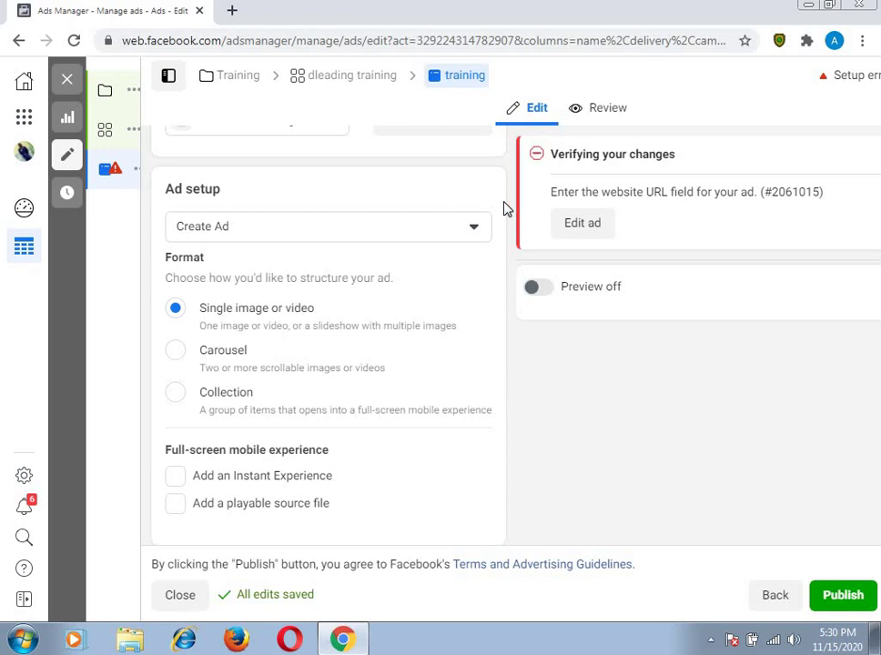
scroll(506, 209, "down", 3)
scroll(507, 178, "down", 1)
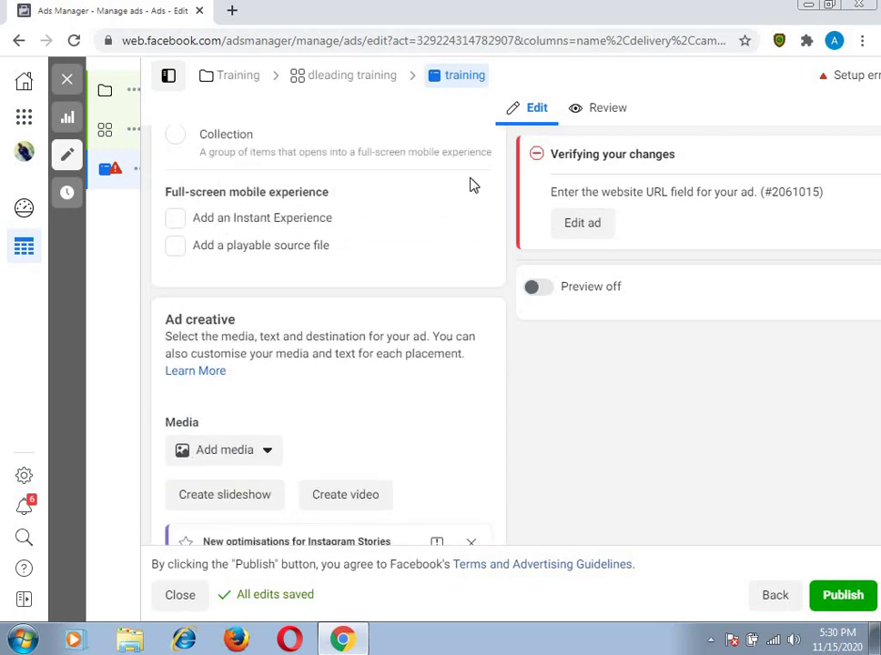
scroll(473, 184, "down", 1)
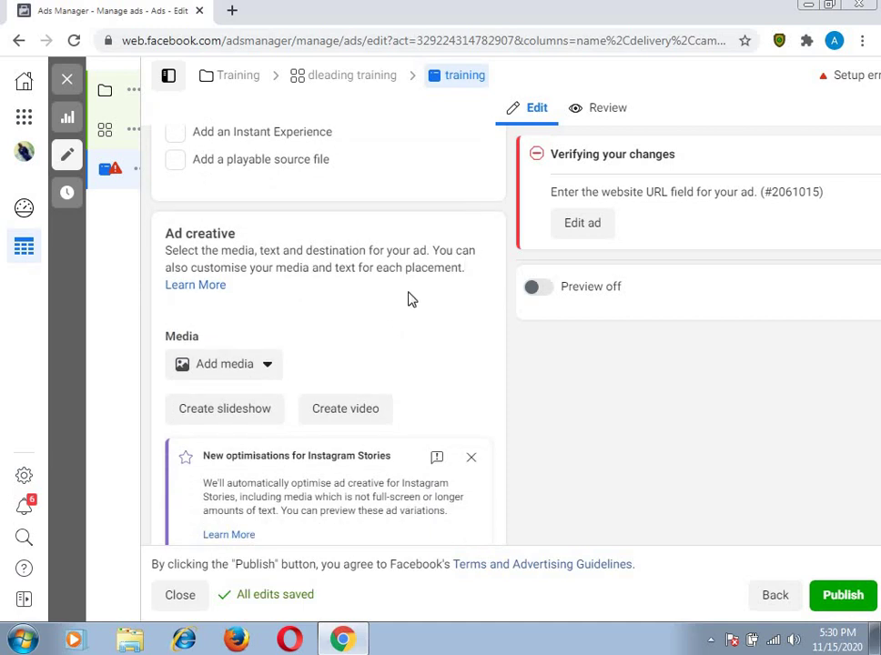
left_click(270, 366)
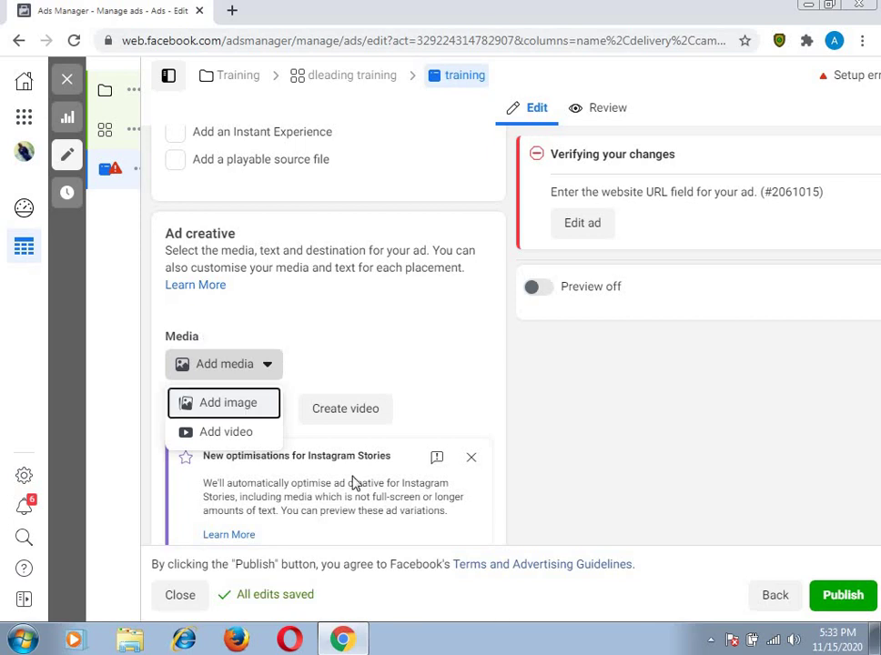
left_click(233, 435)
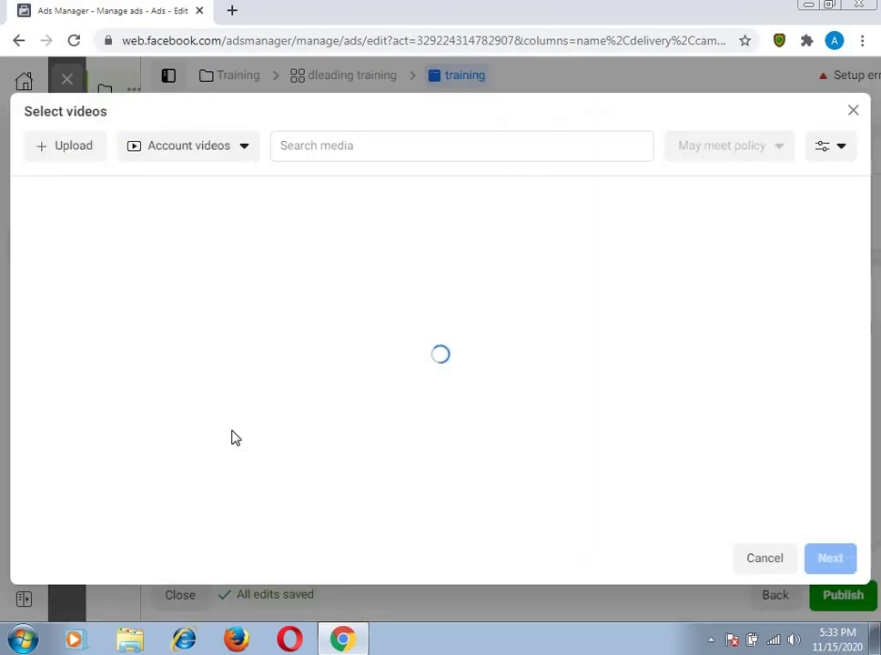
left_click(77, 146)
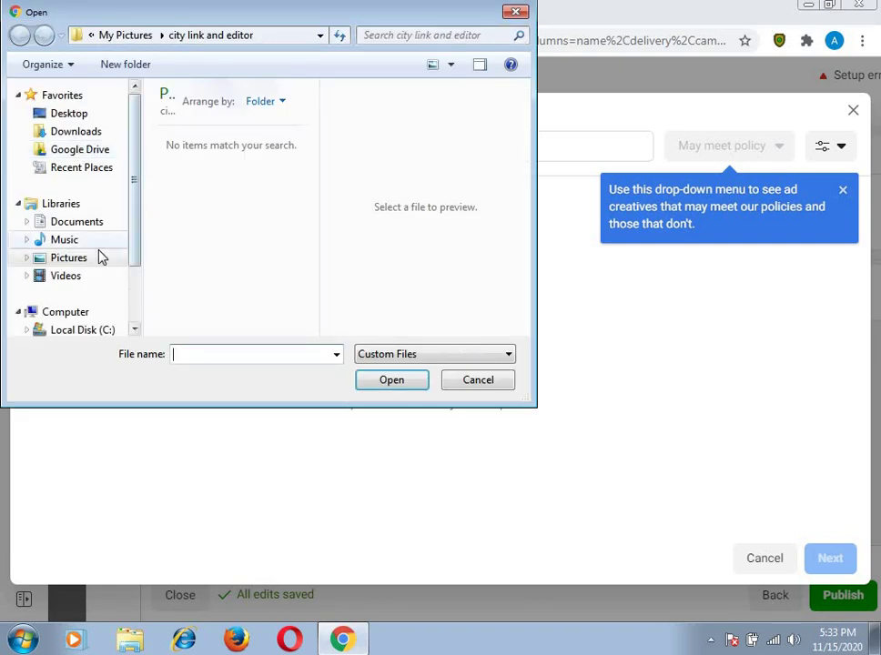
left_click(90, 277)
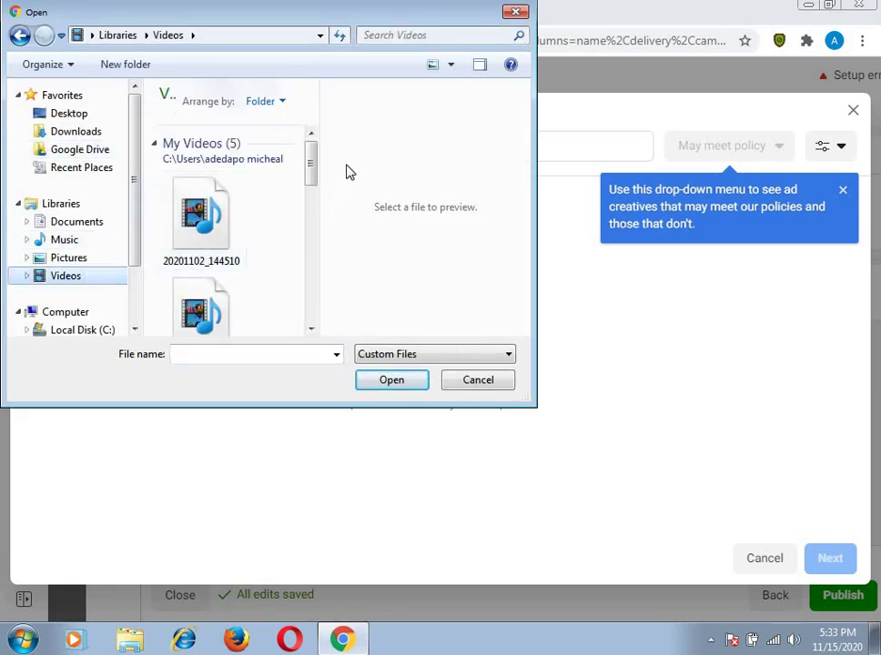
left_click_drag(315, 172, 310, 231)
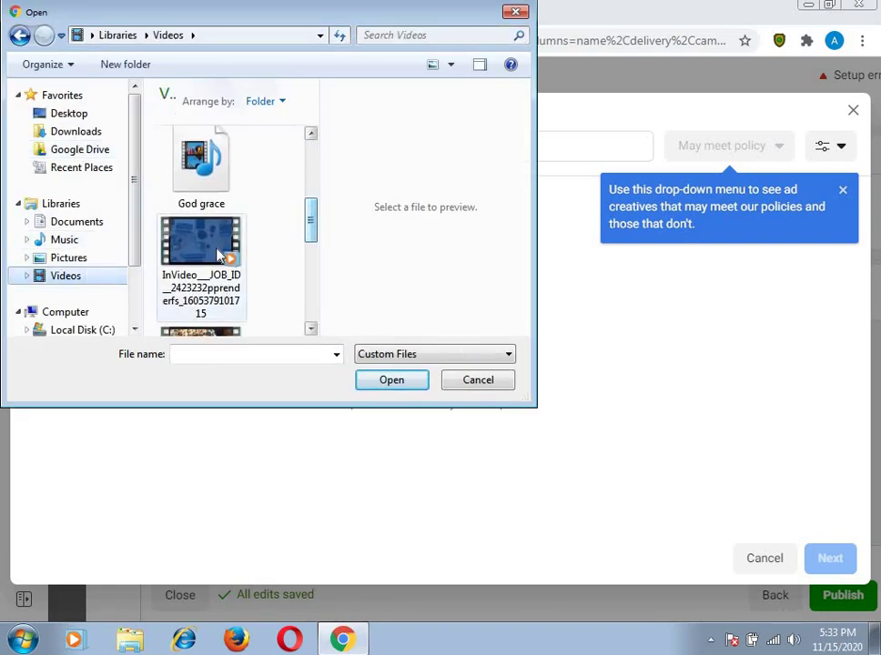
left_click(214, 252)
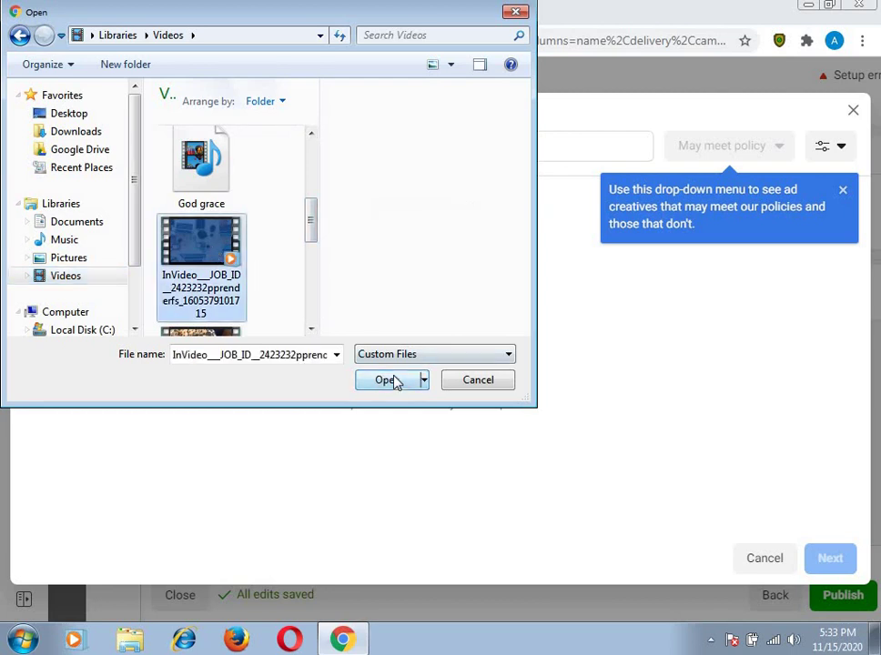
left_click(389, 380)
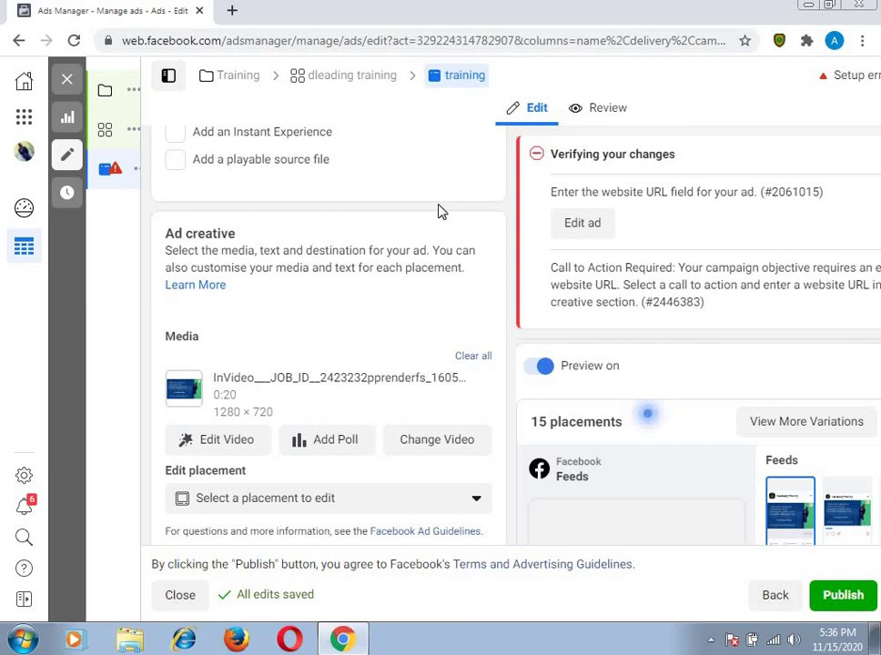
- Play the uploaded video in the ad's Facebook Feeds preview
scroll(446, 221, "down", 3)
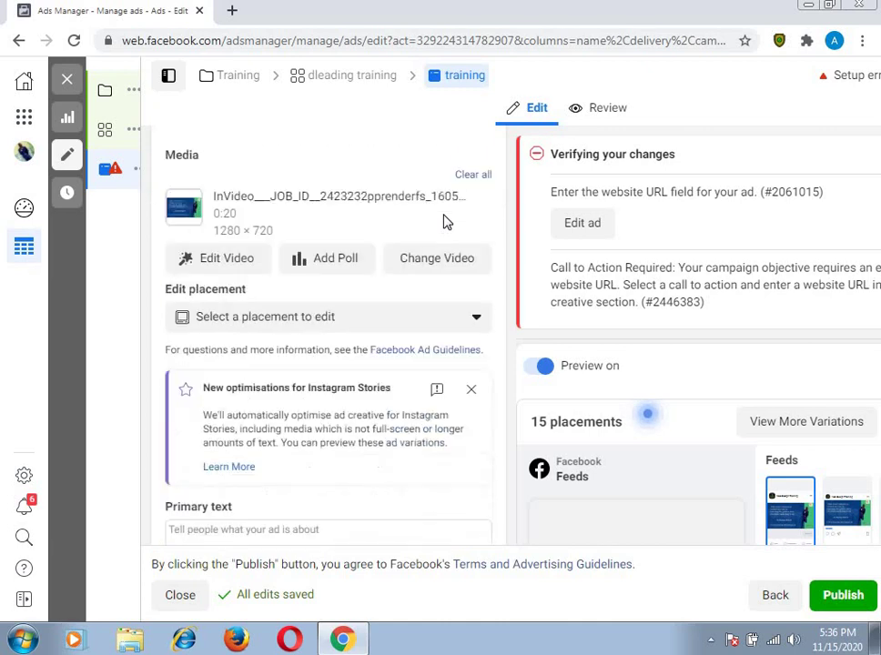
scroll(599, 193, "down", 3)
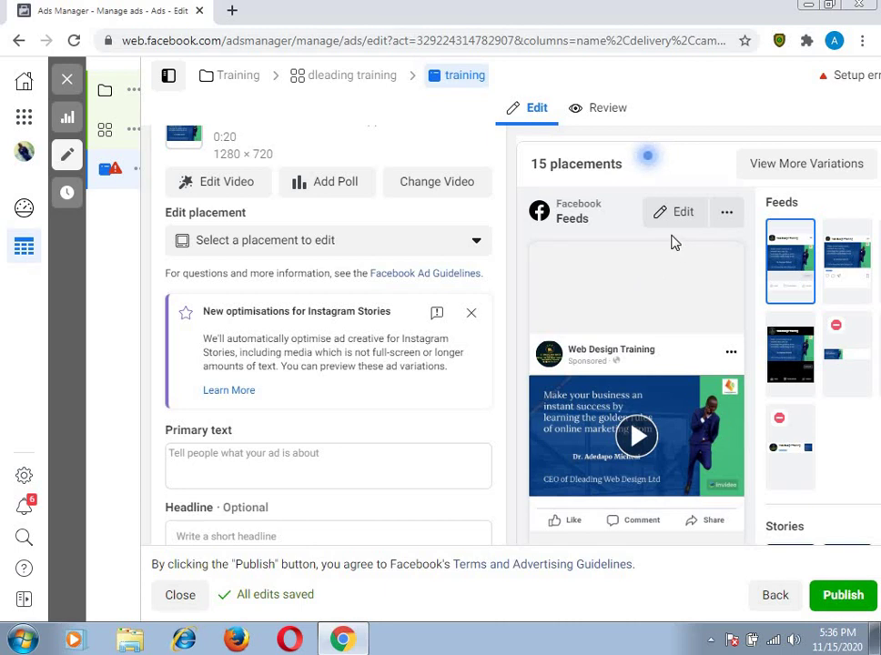
left_click(635, 443)
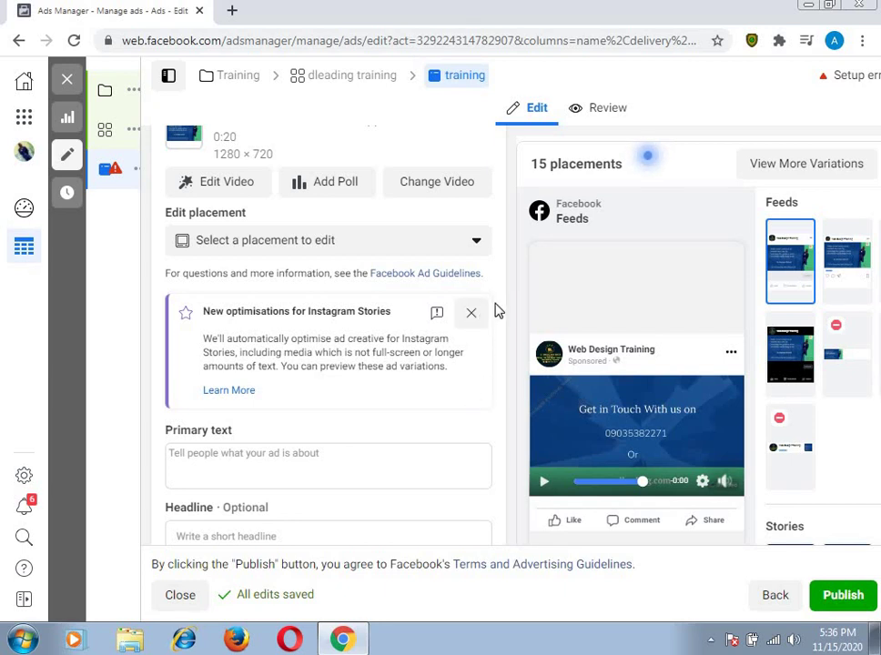
- Enter the ad's primary text, opening with "Learn How to build a professional website with wordpress." and closing with the 50% discount enrolment offer
scroll(498, 293, "down", 2)
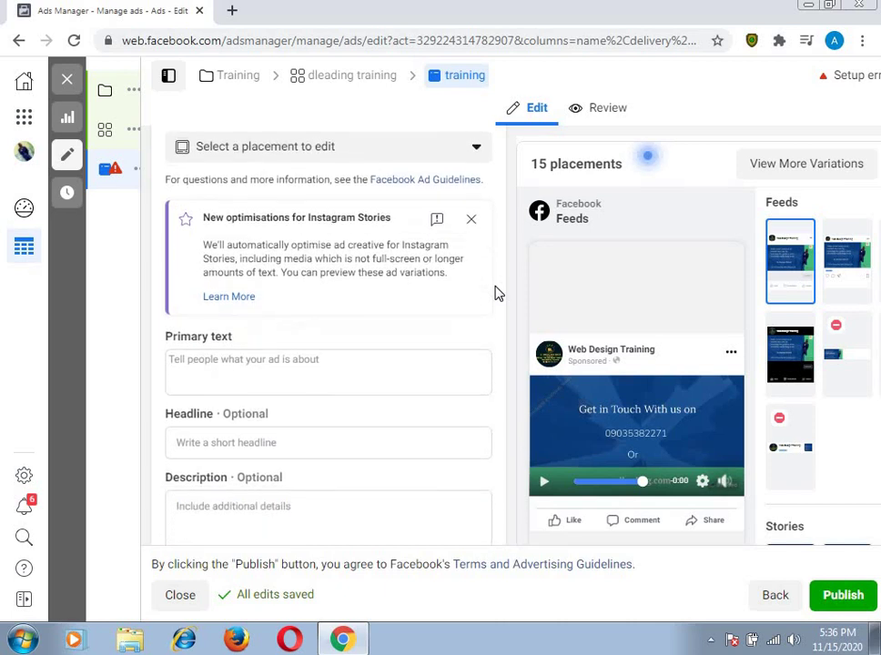
scroll(498, 294, "up", 1)
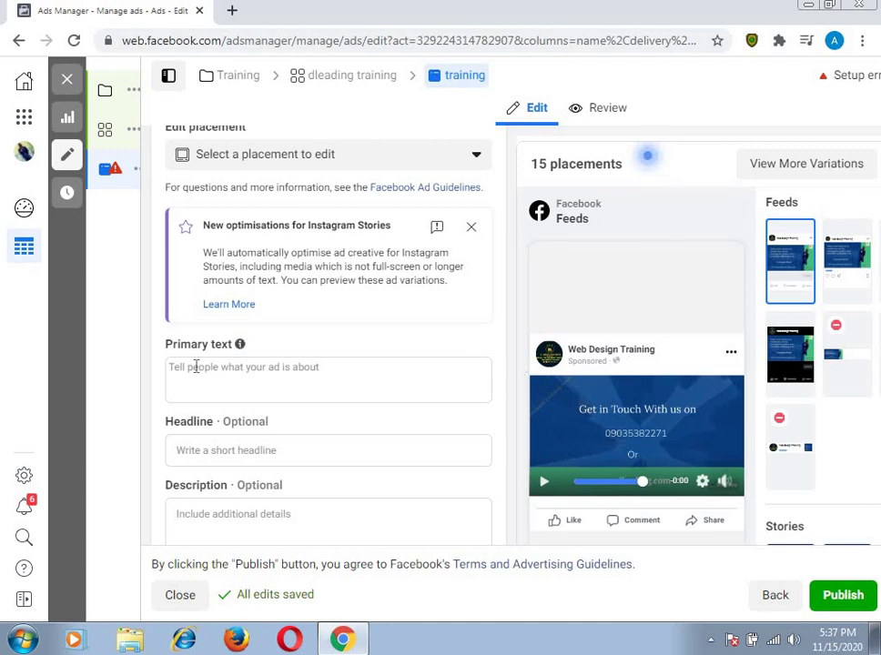
scroll(195, 368, "up", 5)
scroll(194, 373, "down", 3)
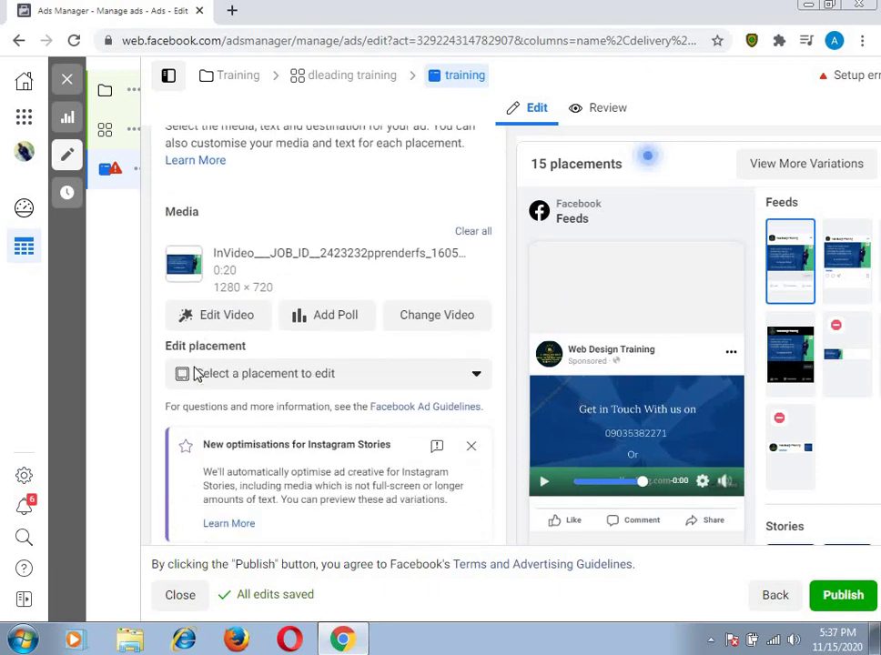
scroll(195, 374, "down", 2)
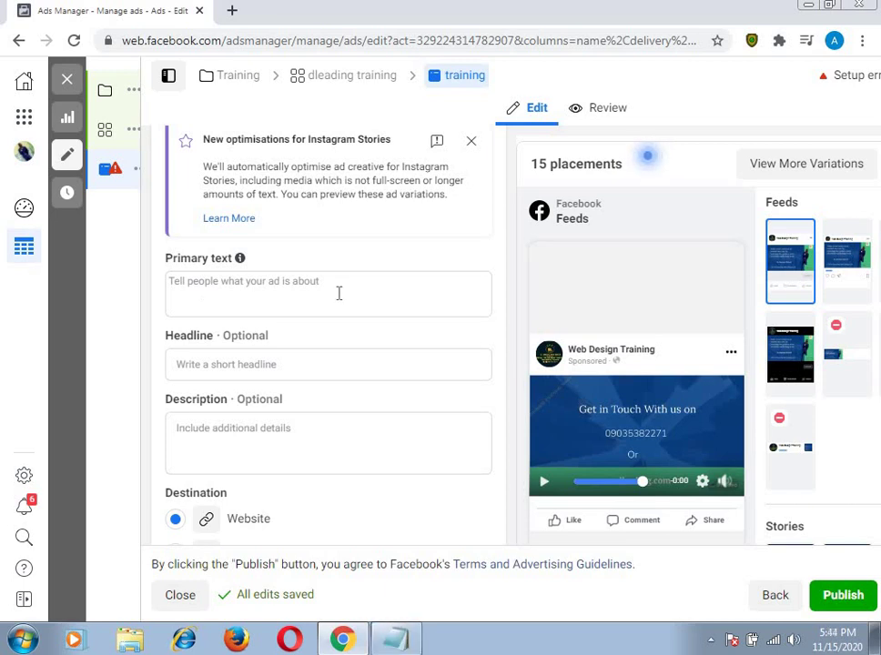
left_click(332, 295)
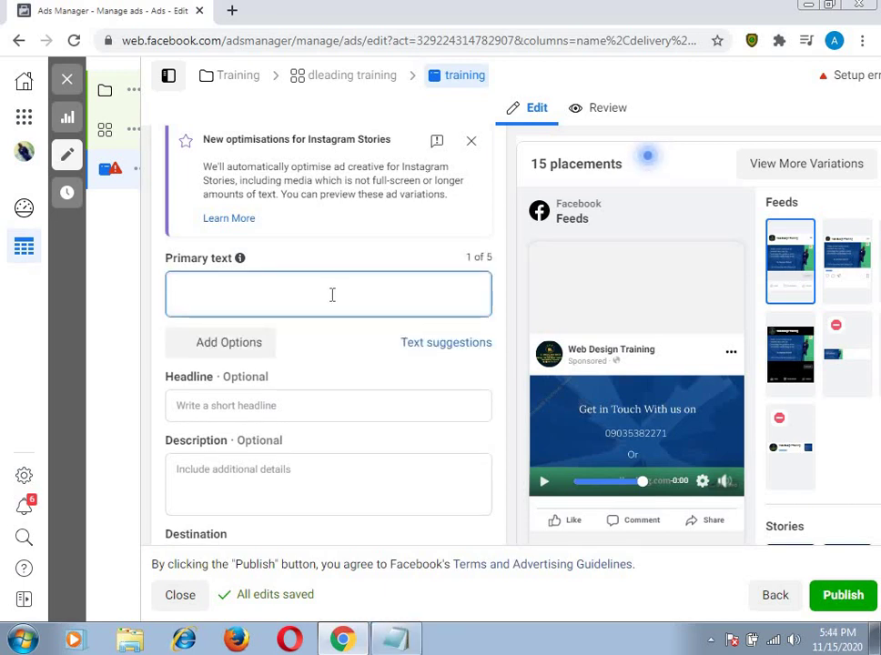
type("Learn How to build a professional website with wordpress.  Dleadin Web Design Ltd is a web design company that training people on how to design a professional business website.  Learning how to design an expert website will help you to promote your business and double your sale.  Enroll in our training now and recieved 50% discount.")
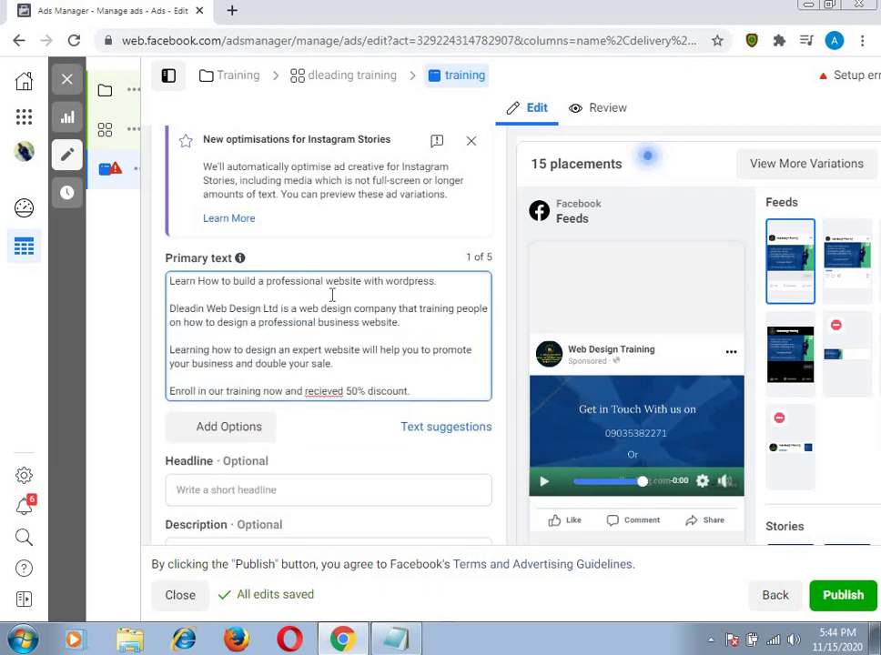
- Correct the primary text's misspelled "recieved" to "received", capitalise "Wordpress" and complete the company name as "Dleading"
right_click(325, 392)
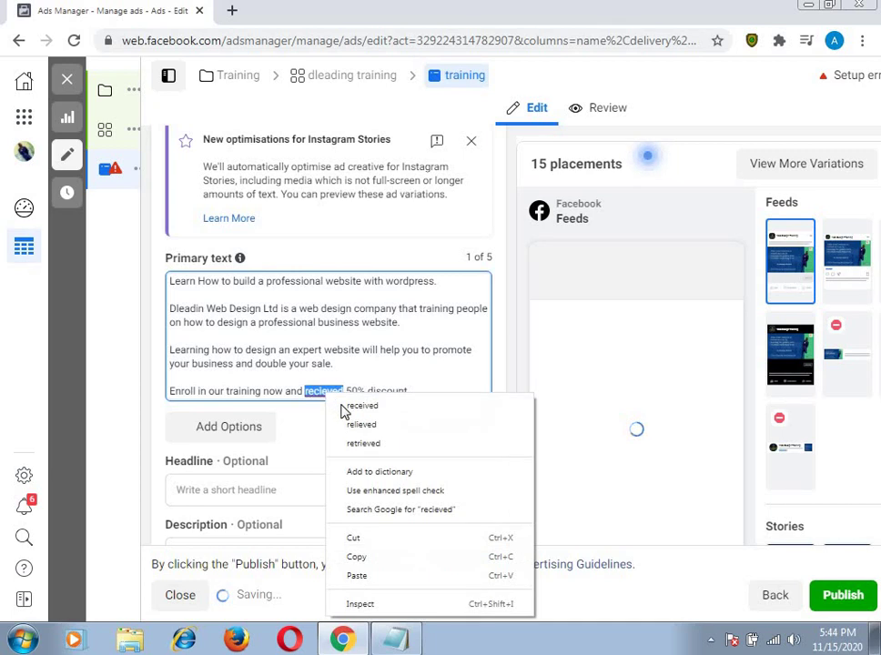
left_click(362, 407)
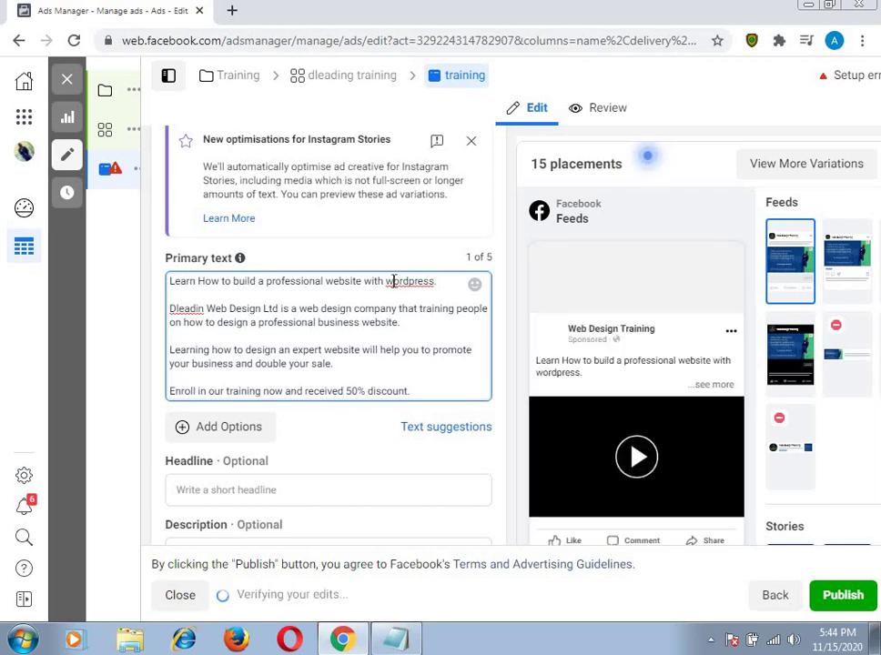
left_click(394, 282)
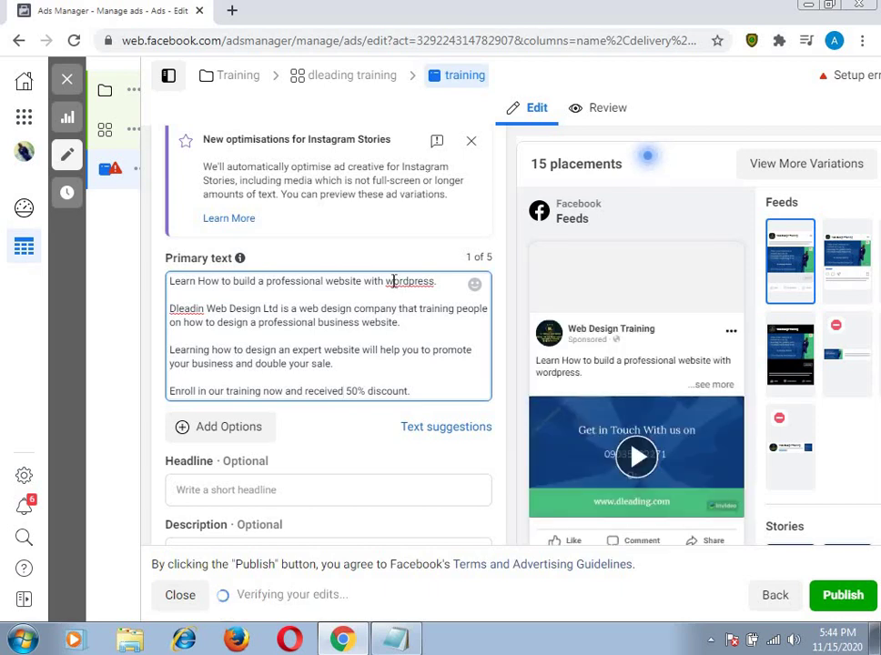
key("BackSpace")
type("W")
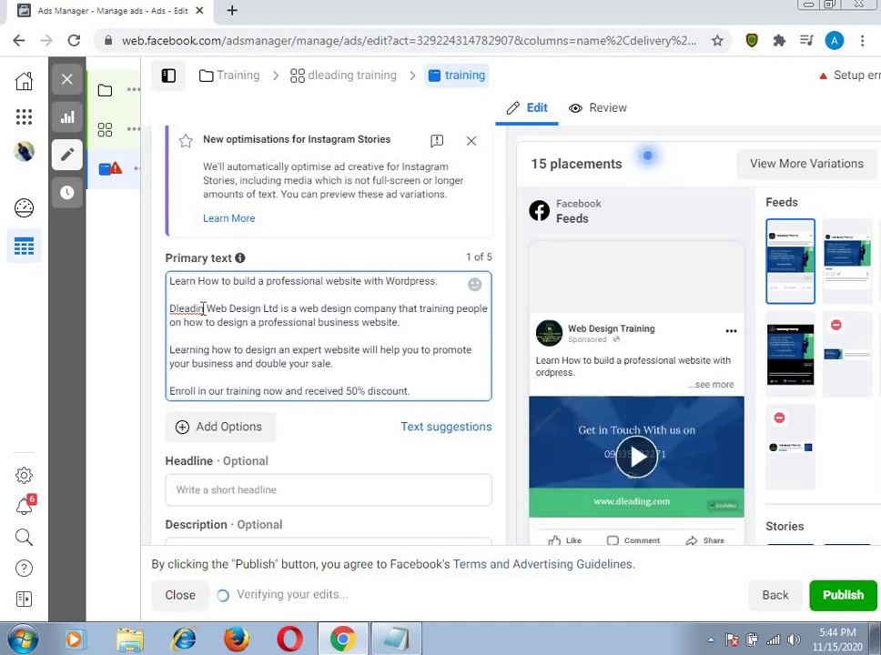
left_click(204, 309)
type("g")
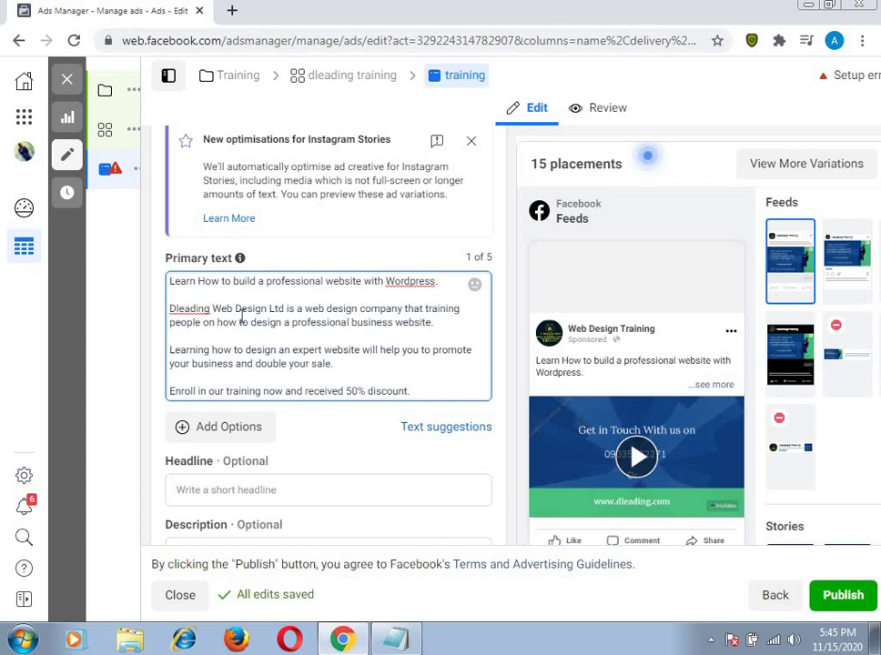
- Set the ad's headline to "Learn How To Design An Expert Website"
scroll(218, 337, "down", 1)
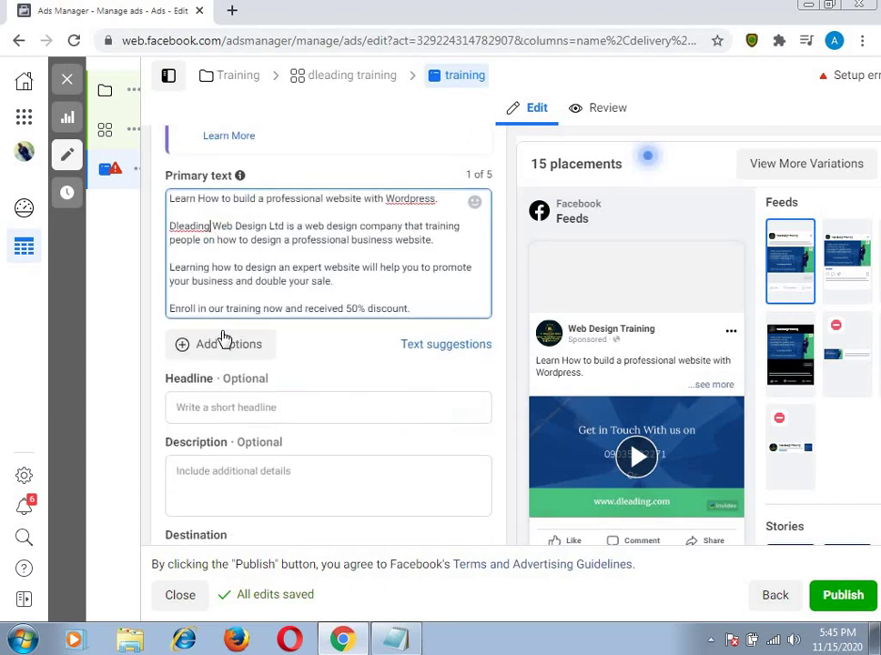
left_click(200, 404)
scroll(199, 401, "down", 3)
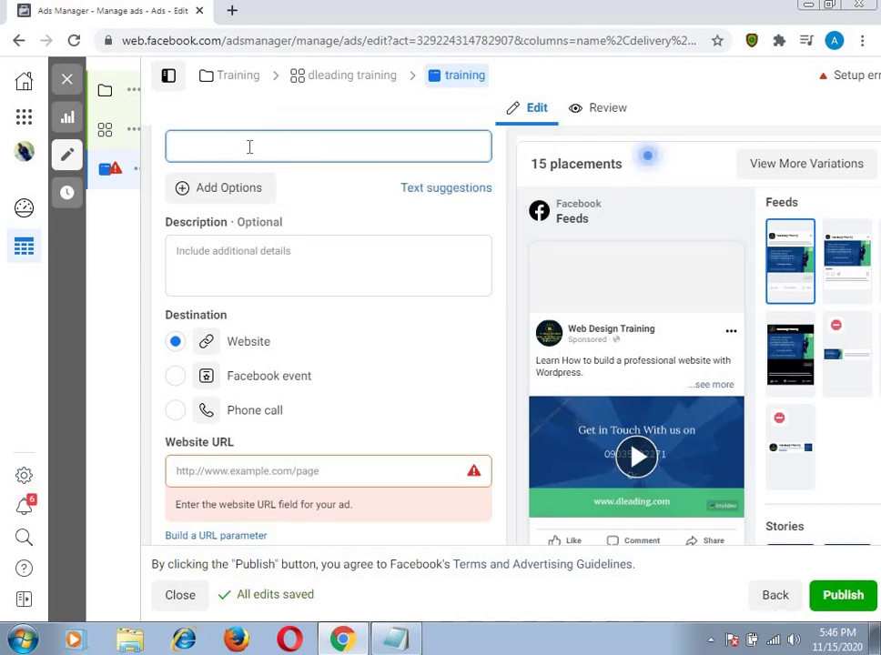
type("Learn How To Design An Expert Website")
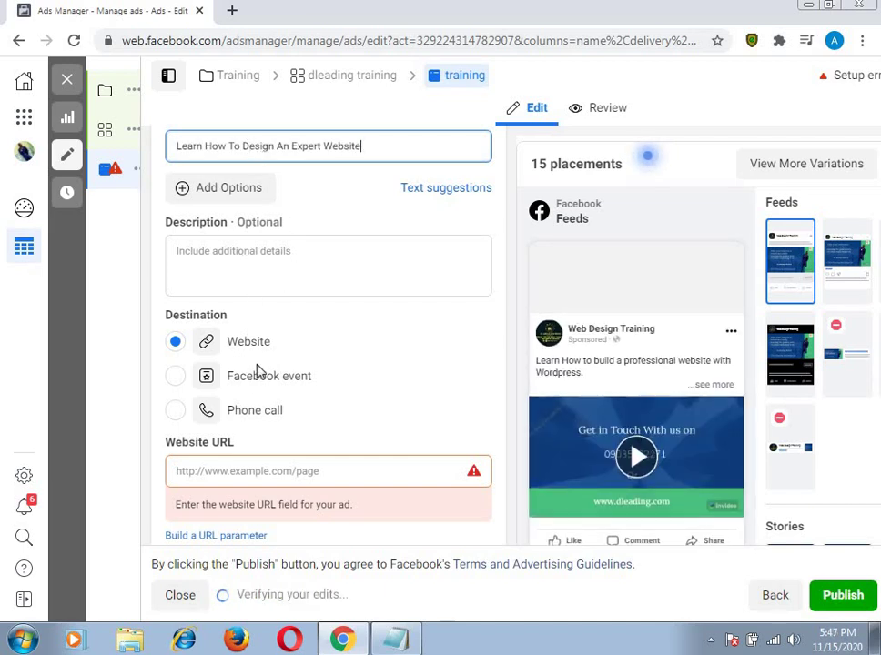
- Refresh the Facebook Feeds preview and examine how the ad's text and video are displayed
scroll(507, 349, "down", 2)
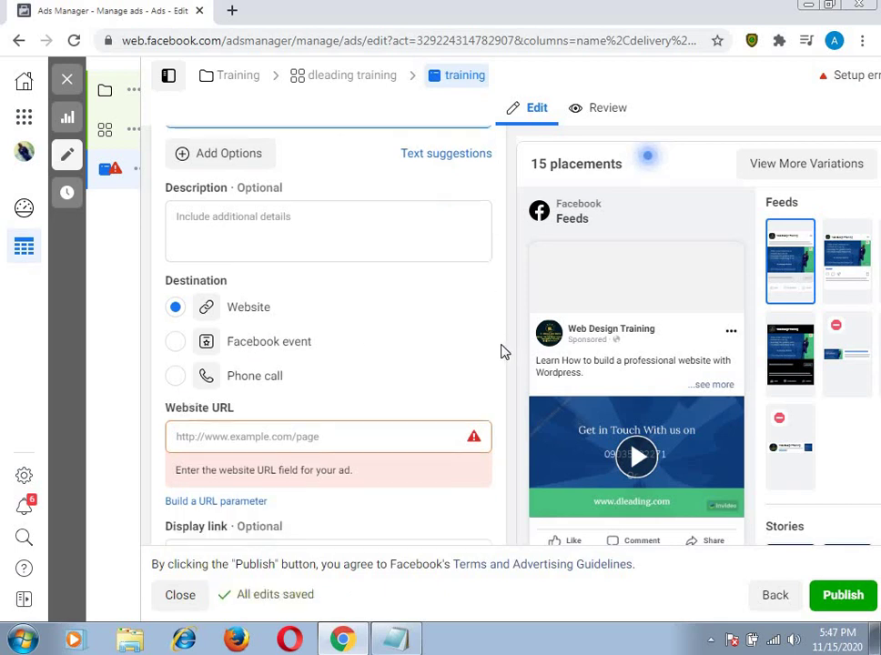
scroll(697, 250, "down", 1)
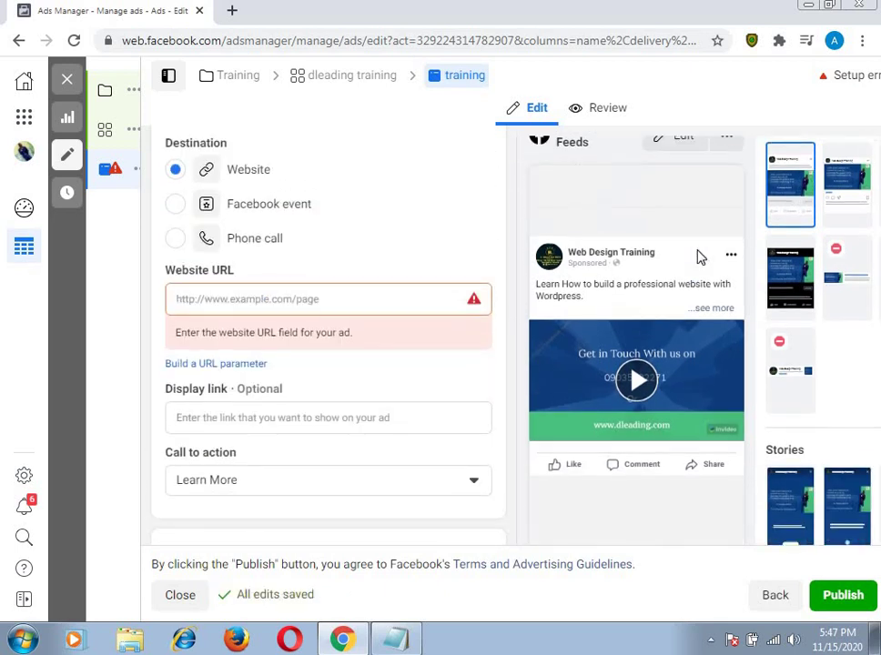
scroll(697, 250, "up", 2)
scroll(695, 251, "down", 1)
scroll(694, 258, "down", 1)
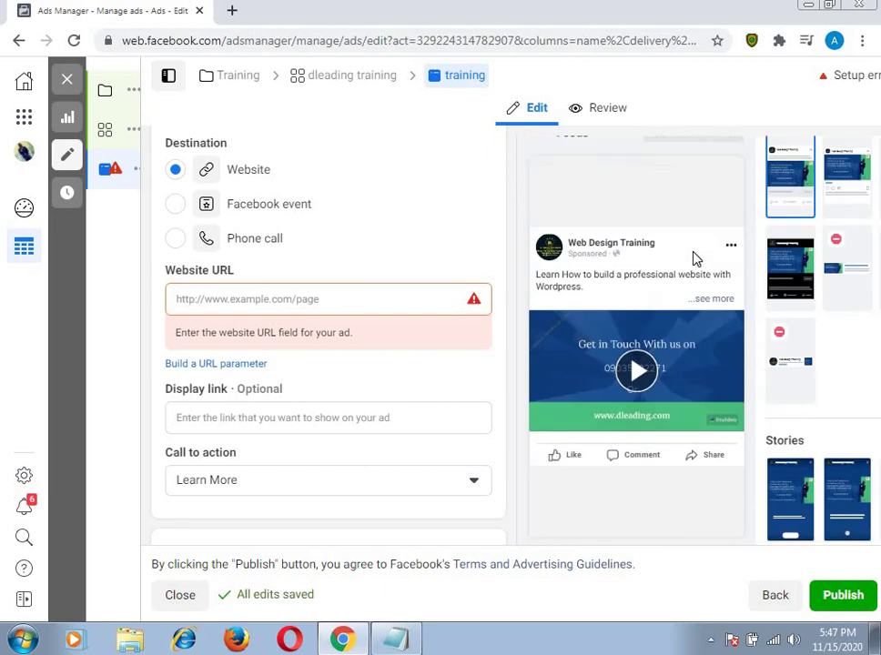
scroll(695, 257, "up", 1)
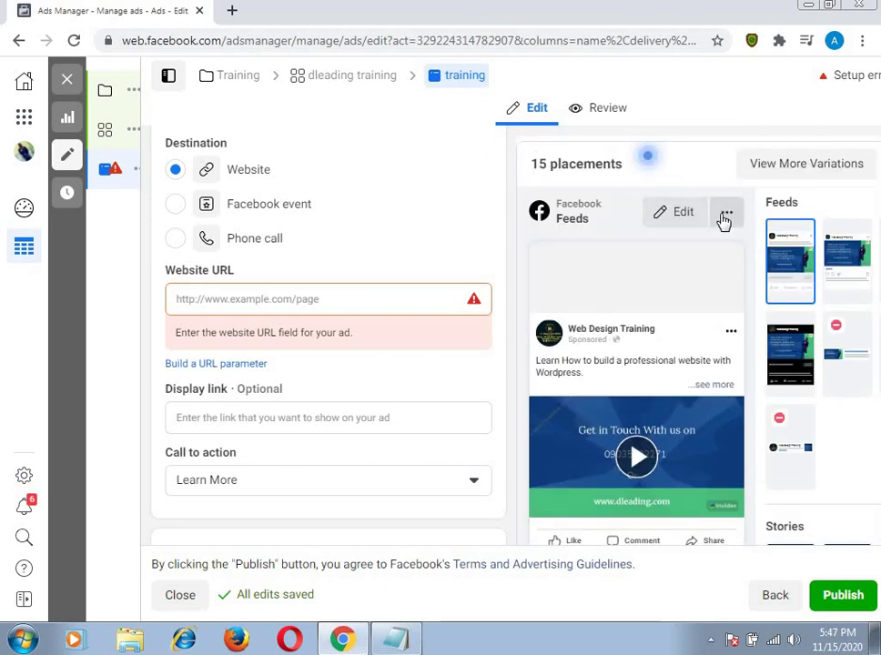
left_click(726, 217)
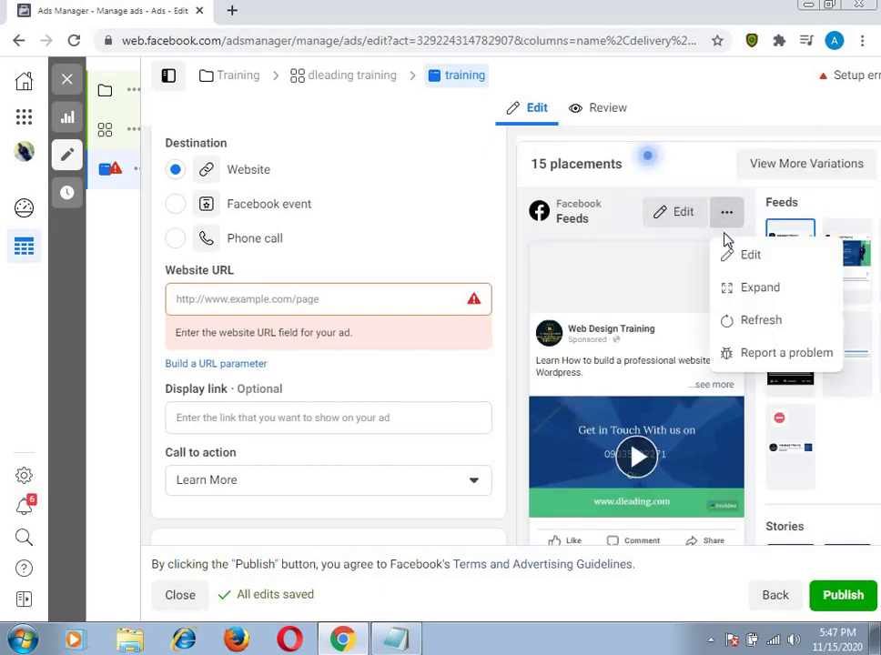
left_click(761, 324)
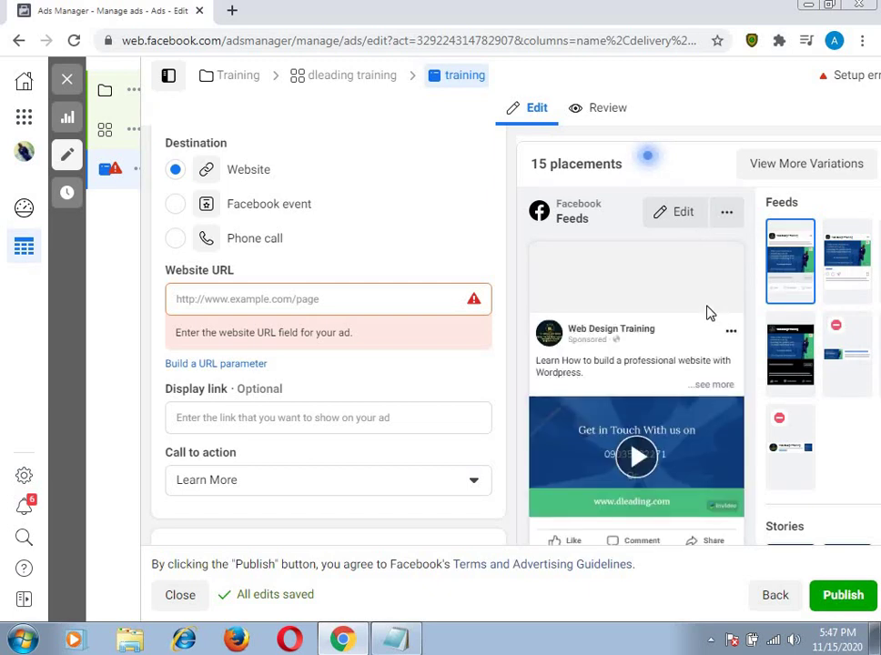
scroll(700, 315, "down", 2)
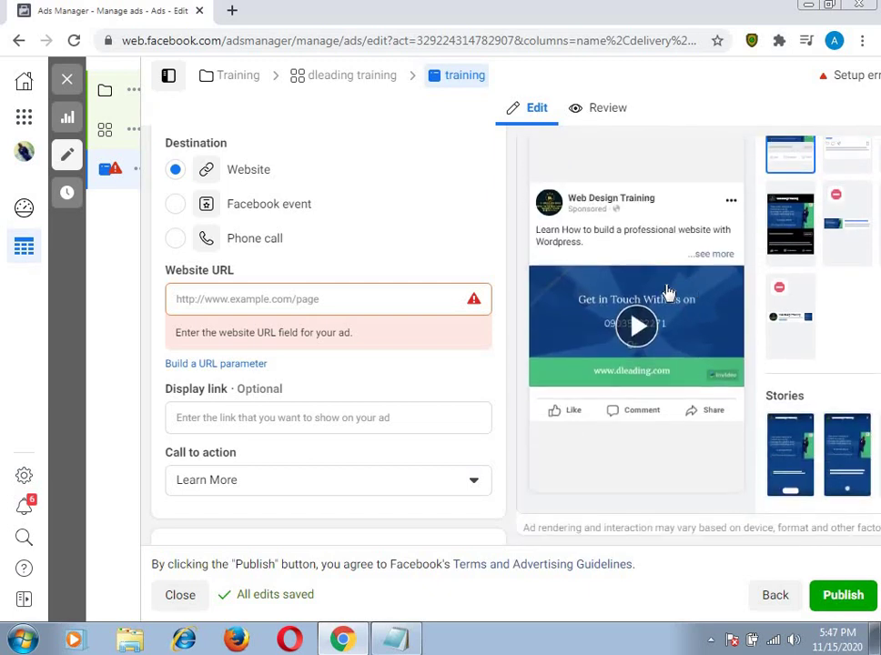
scroll(667, 292, "up", 2)
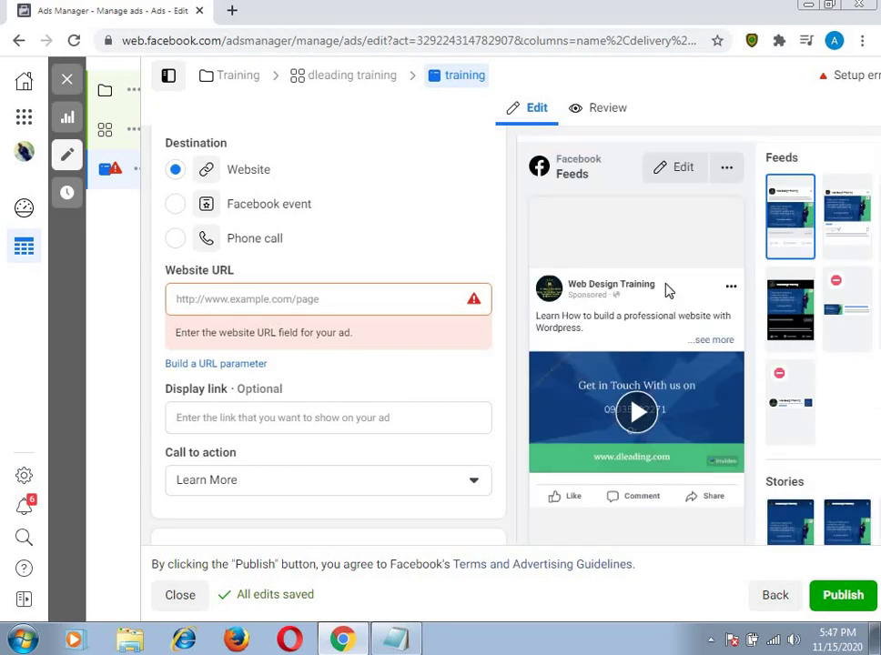
scroll(651, 310, "down", 2)
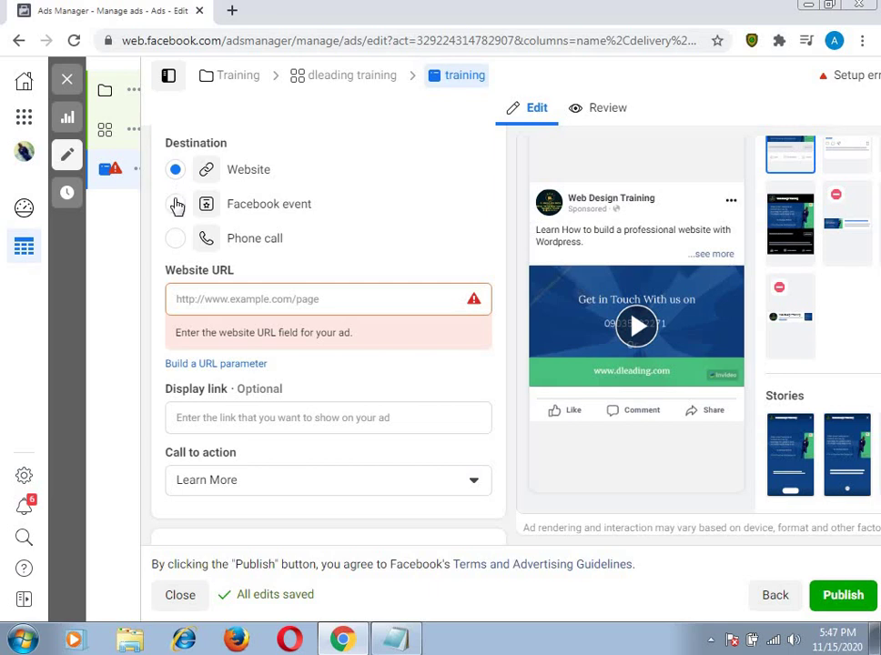
left_click(203, 298)
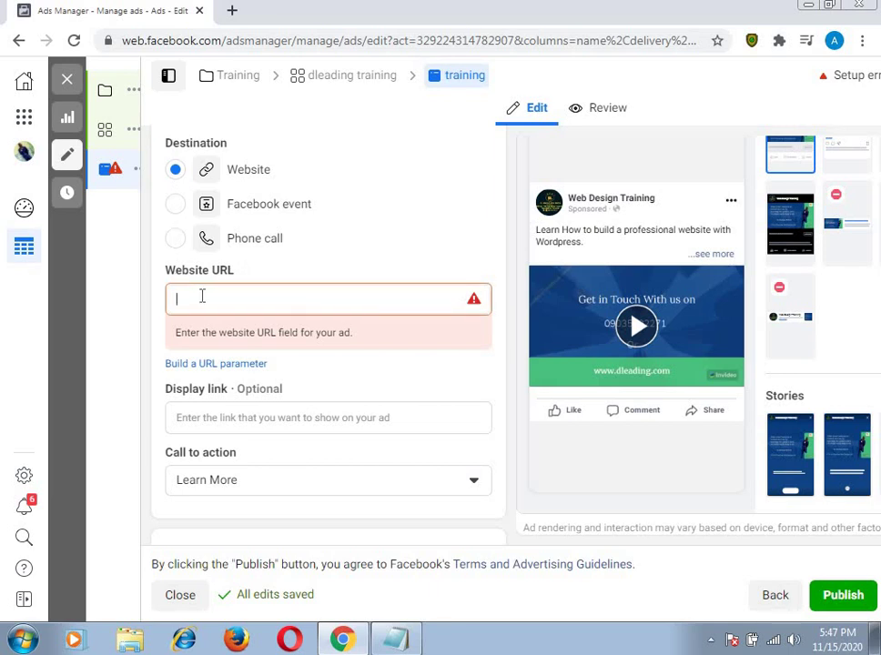
type("www.")
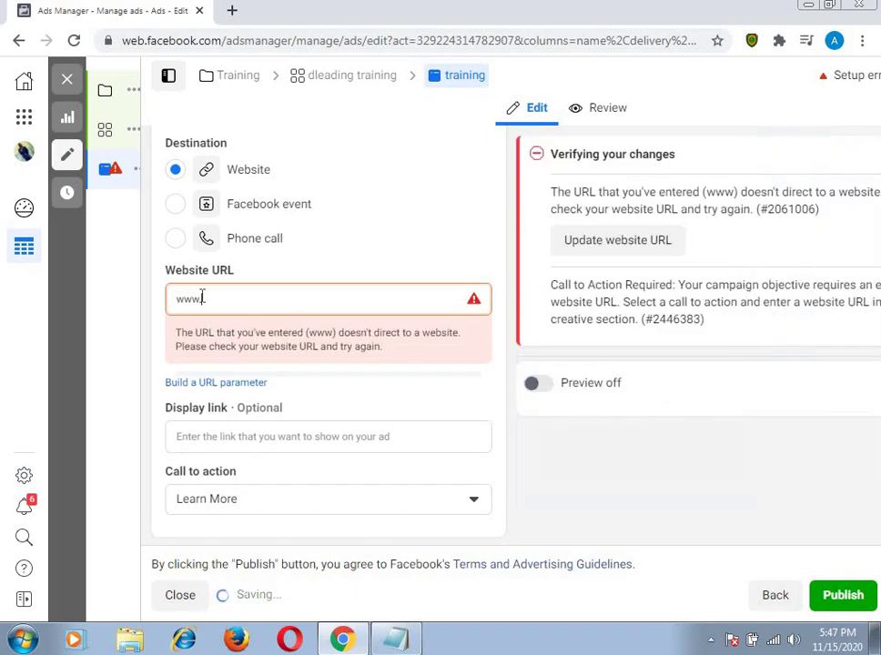
type("dlea")
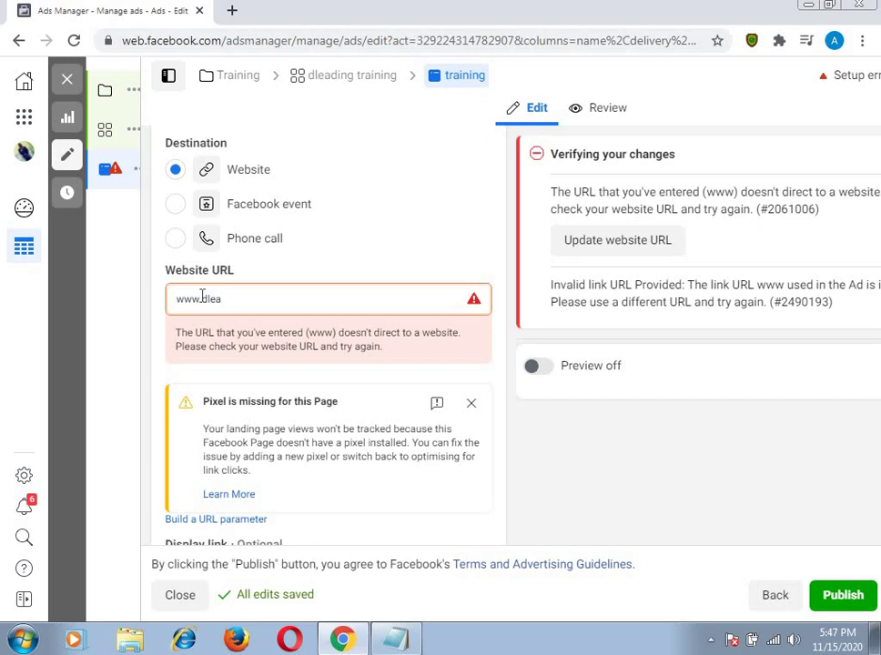
type("ding")
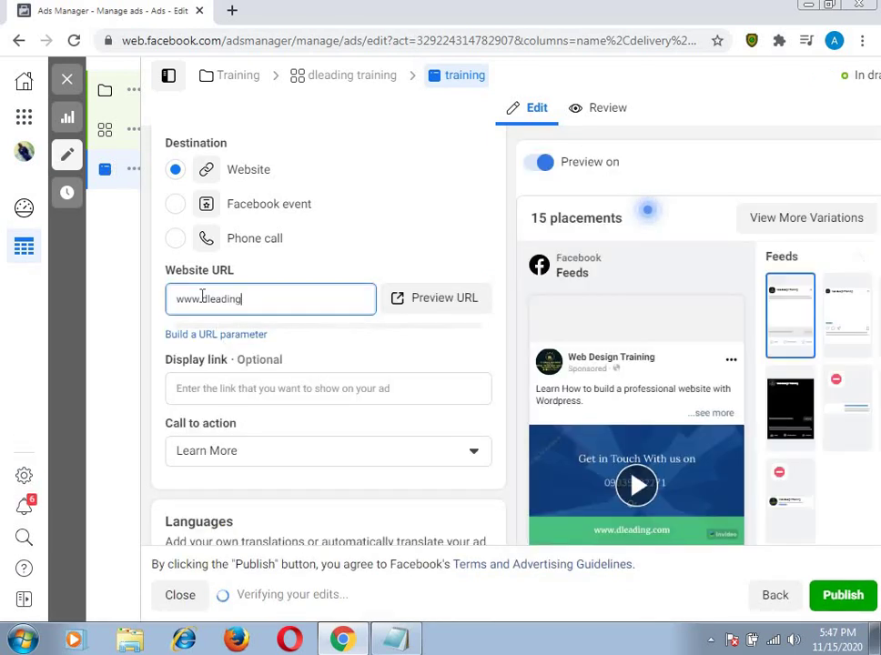
type(".com")
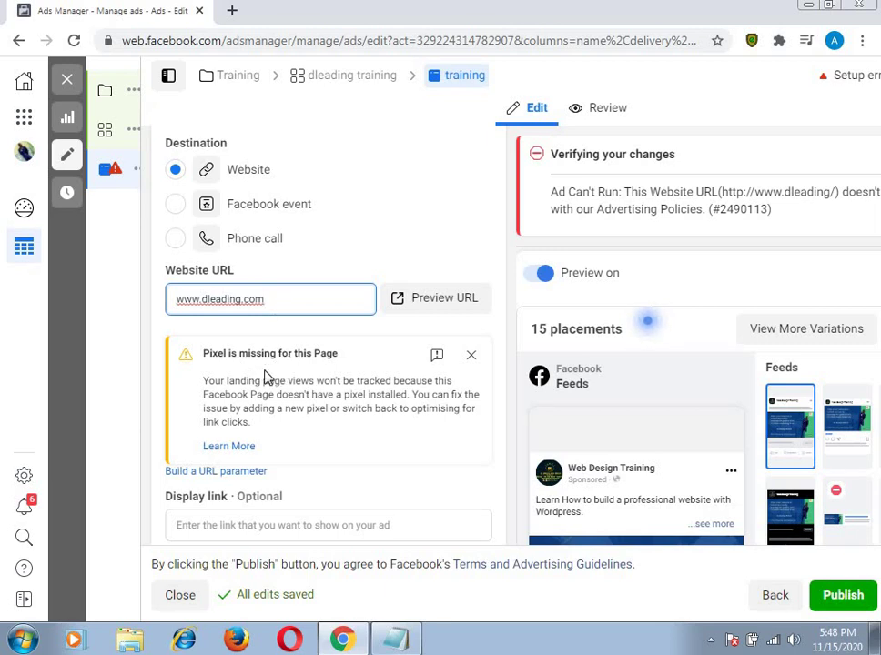
scroll(271, 382, "up", 1)
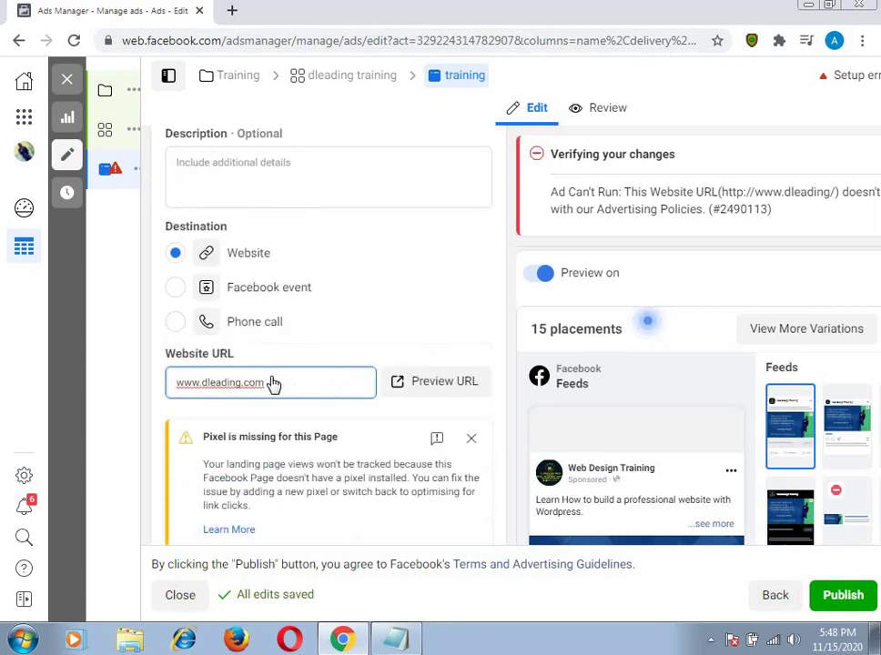
scroll(272, 383, "down", 3)
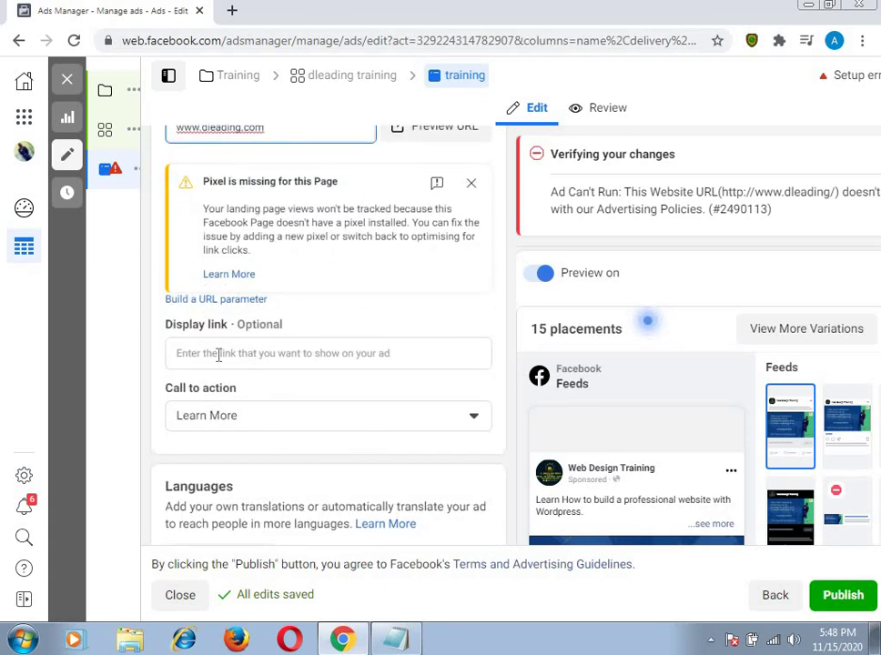
scroll(295, 354, "up", 2)
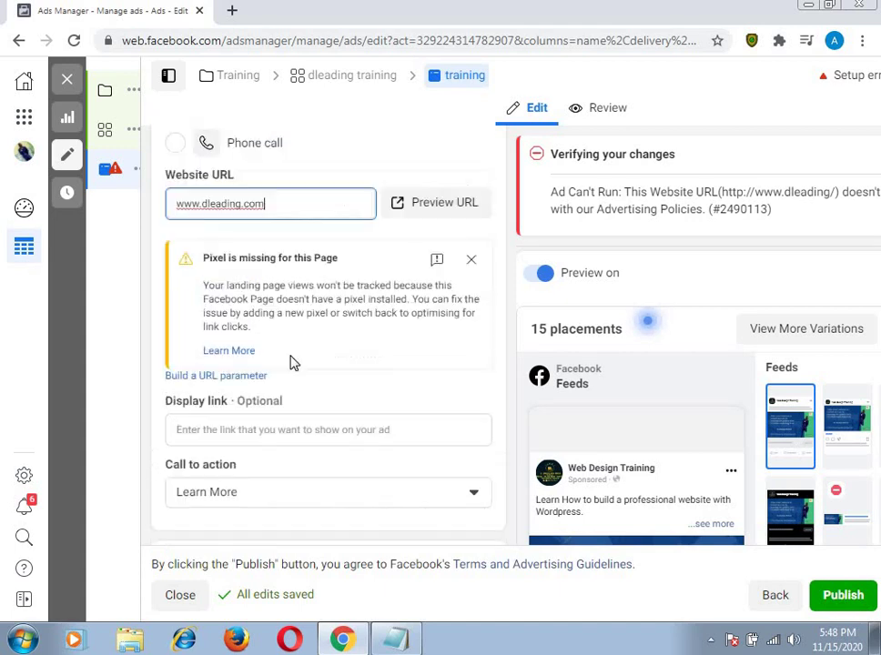
left_click(295, 301)
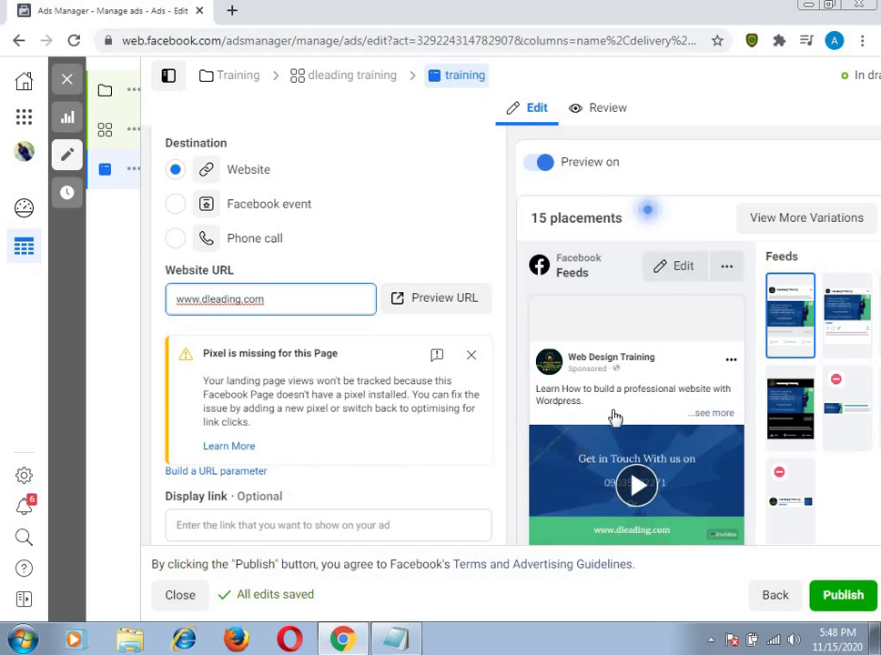
scroll(614, 417, "down", 2)
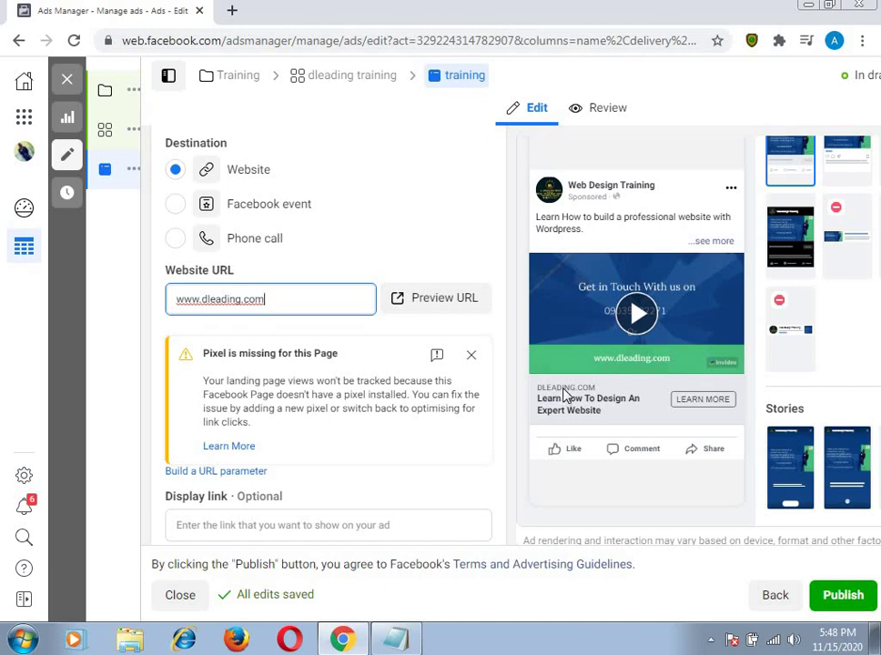
left_click(408, 525)
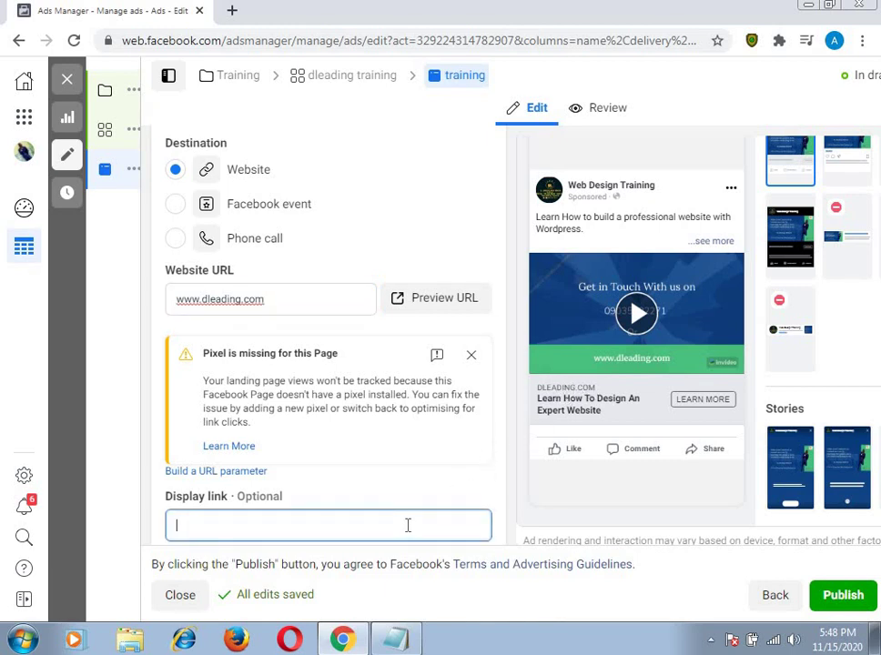
type("www.omo")
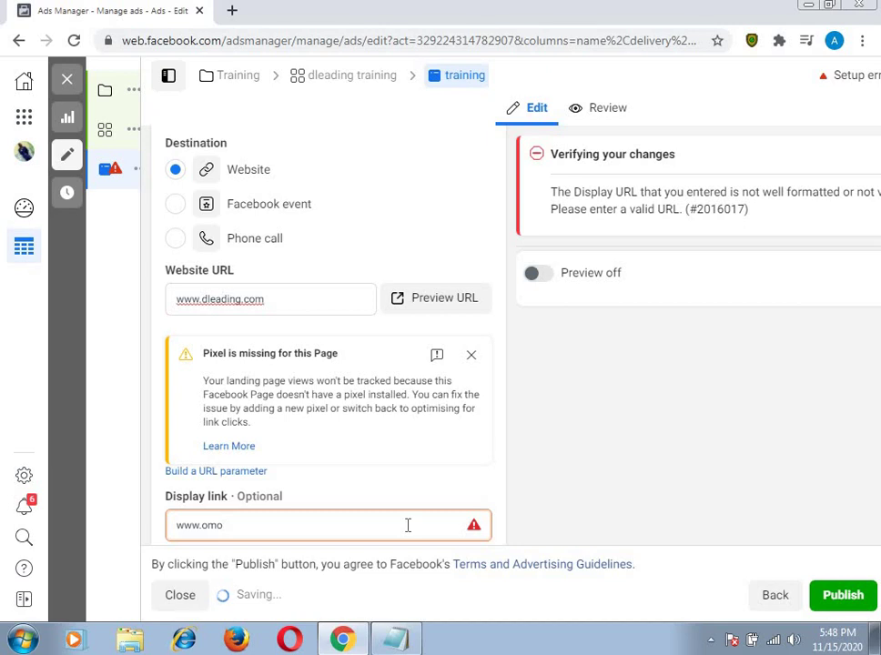
key("BackSpace")
type("j")
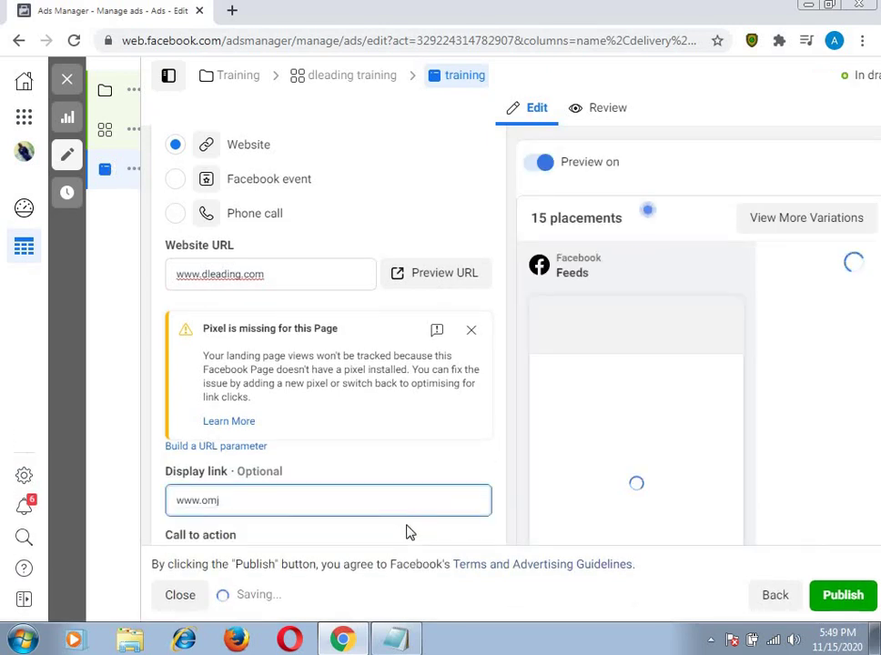
type(".co")
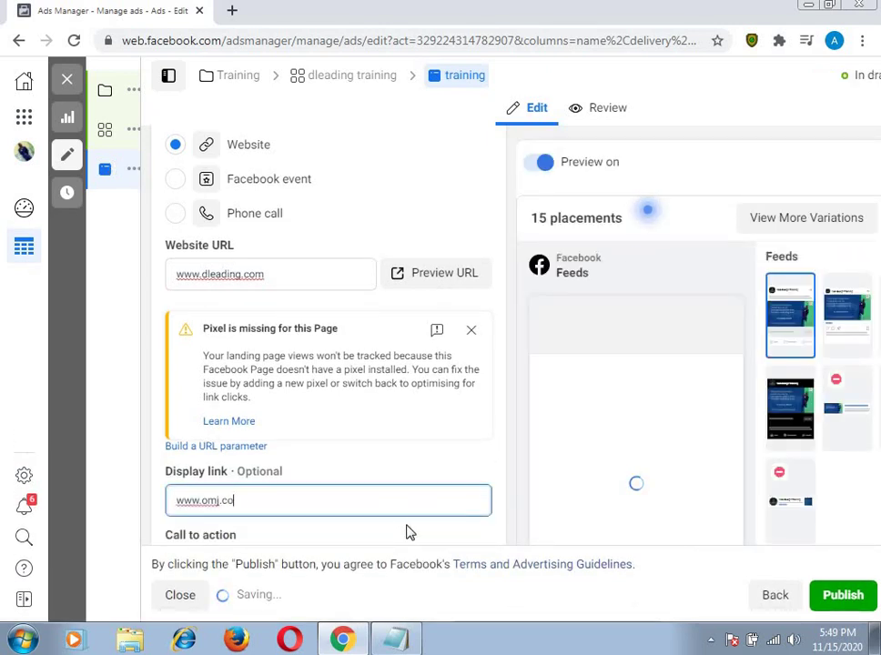
type("m.ng")
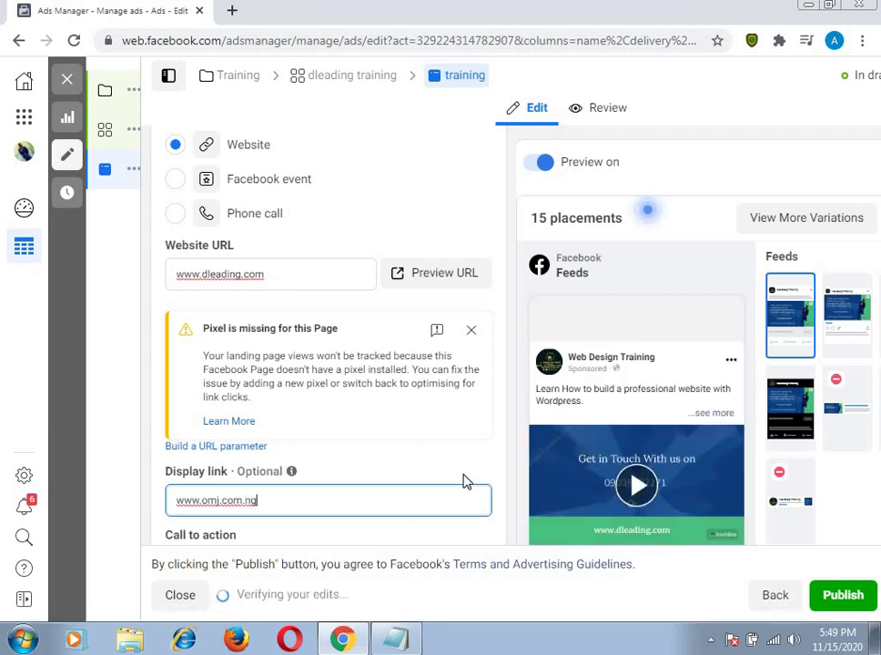
scroll(555, 480, "down", 3)
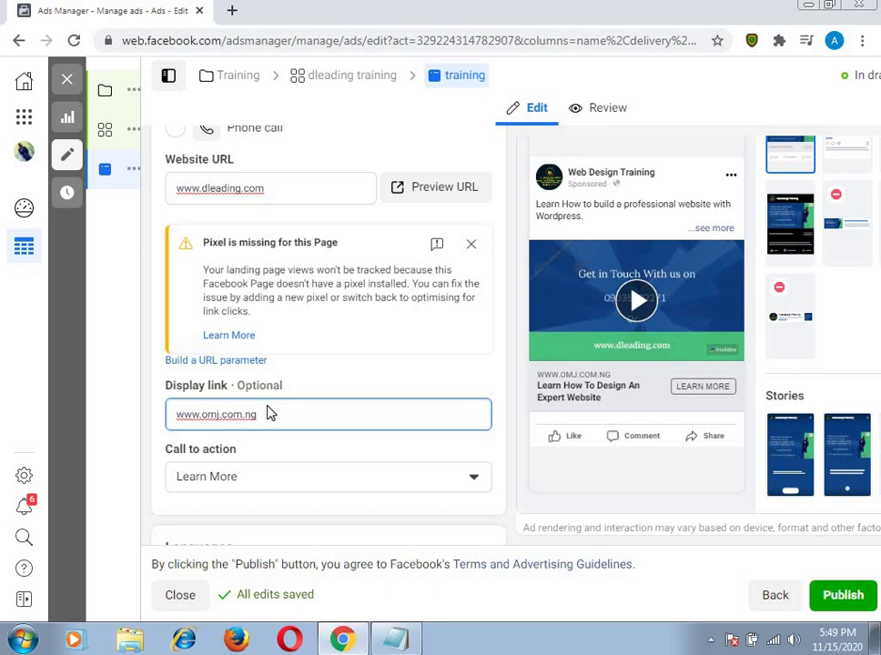
- Clear the ad's display link
key("BackSpace")
key("ctrl+a")
key("BackSpace")
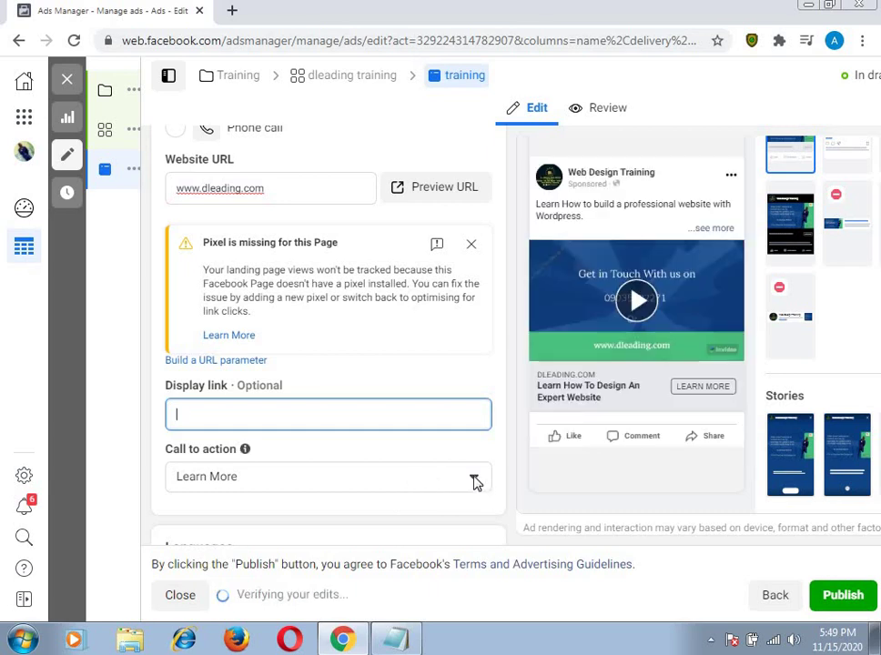
- Look through the available call-to-action options, keeping Learn More selected
left_click(475, 482)
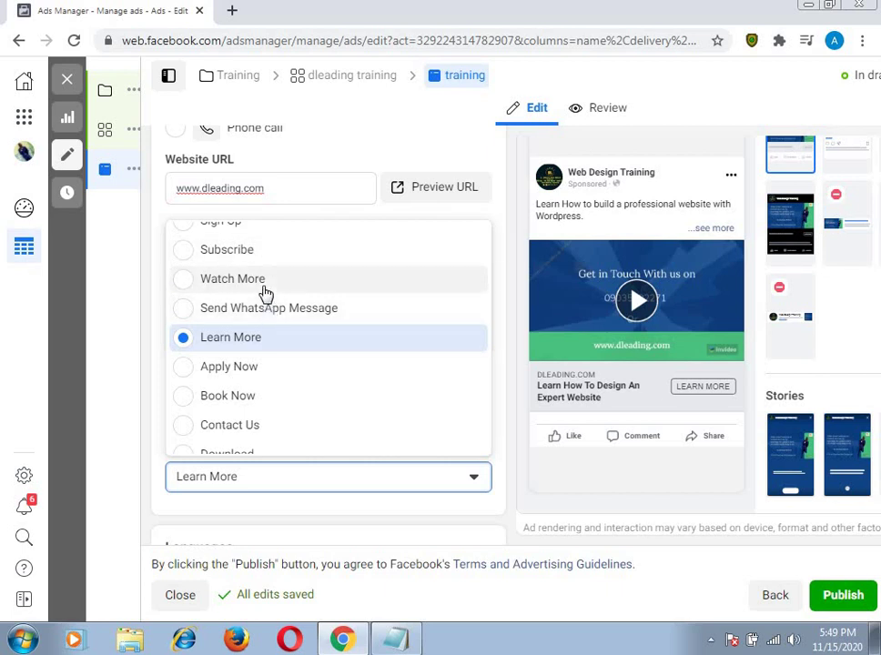
scroll(264, 293, "down", 3)
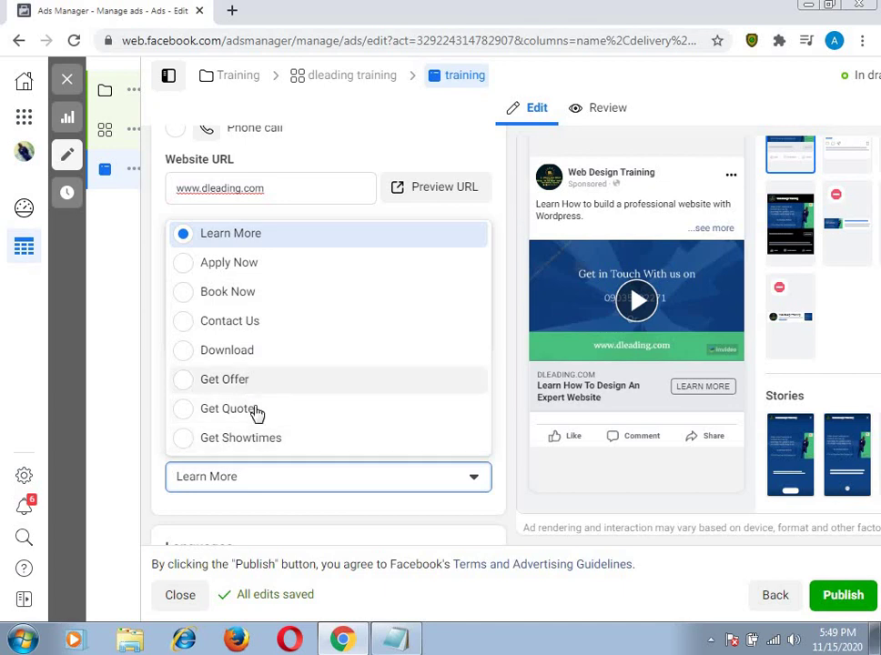
scroll(292, 416, "up", 3)
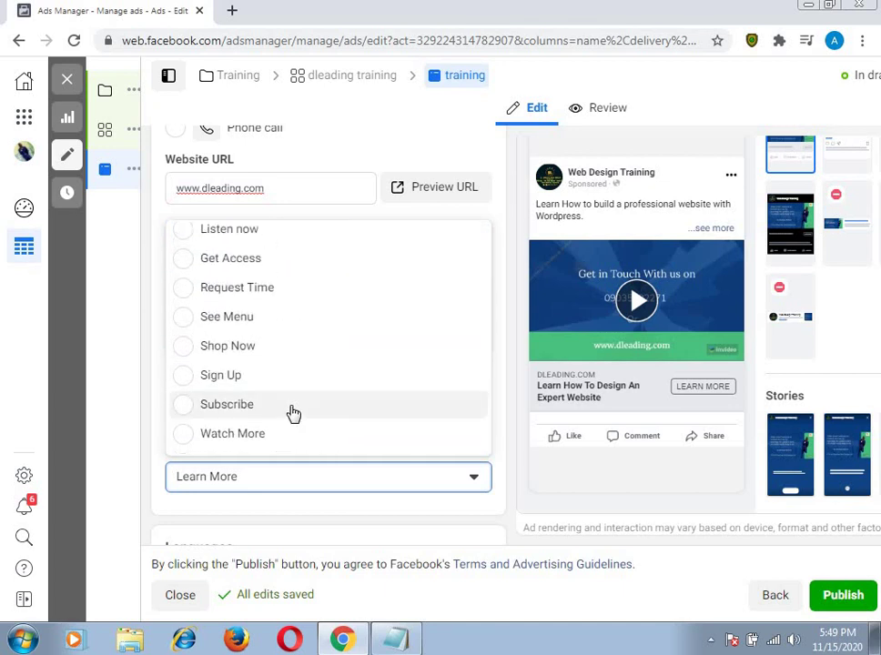
scroll(291, 412, "down", 2)
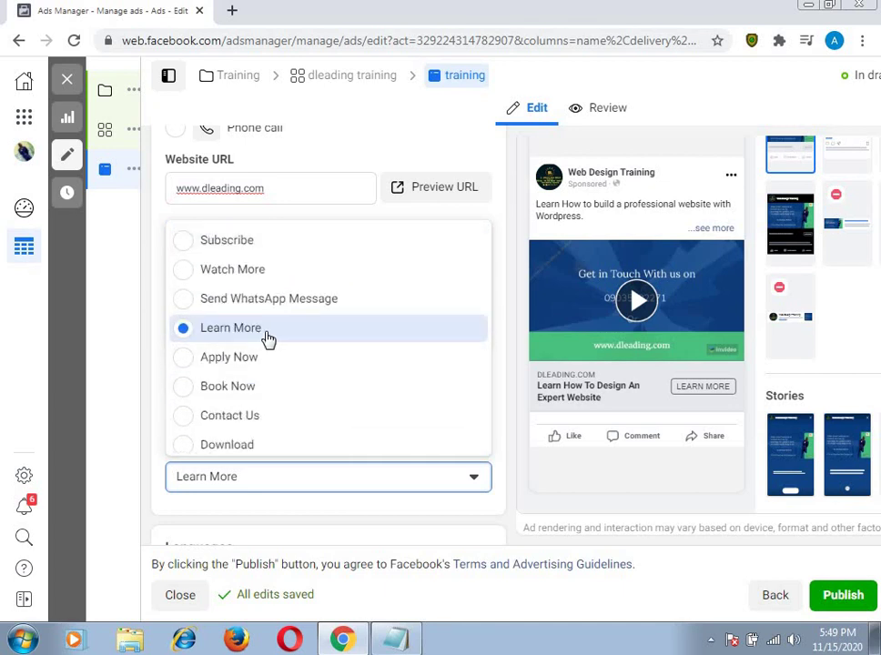
left_click(472, 480)
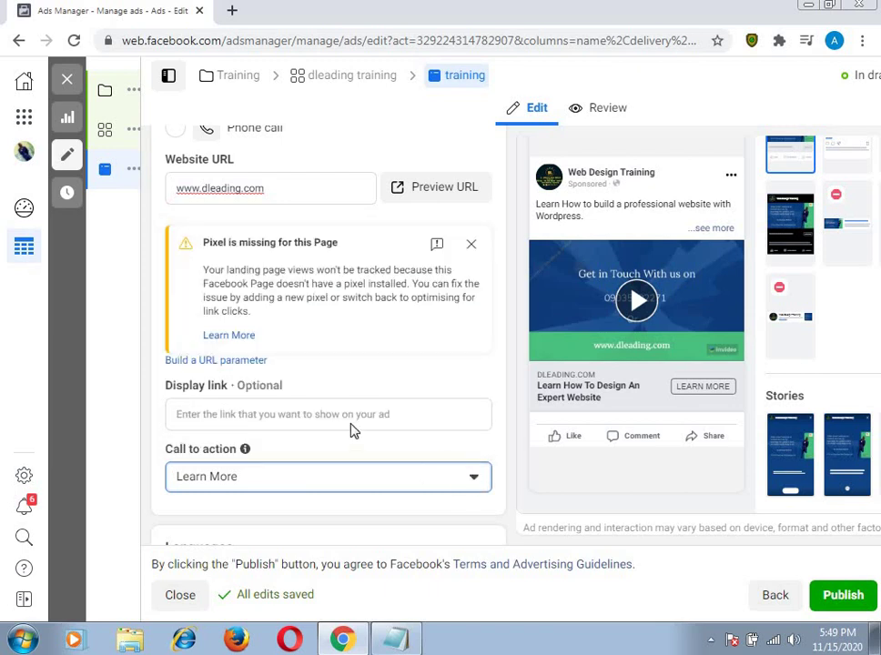
- Examine the ad's Languages and Tracking settings and the missing-pixel warning under the website URL
scroll(352, 429, "down", 4)
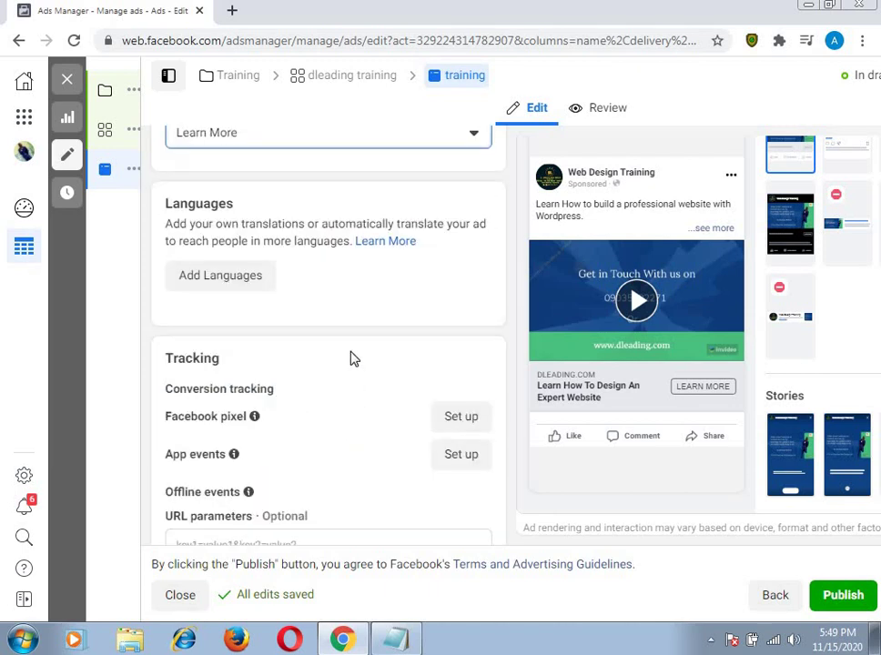
scroll(353, 360, "down", 1)
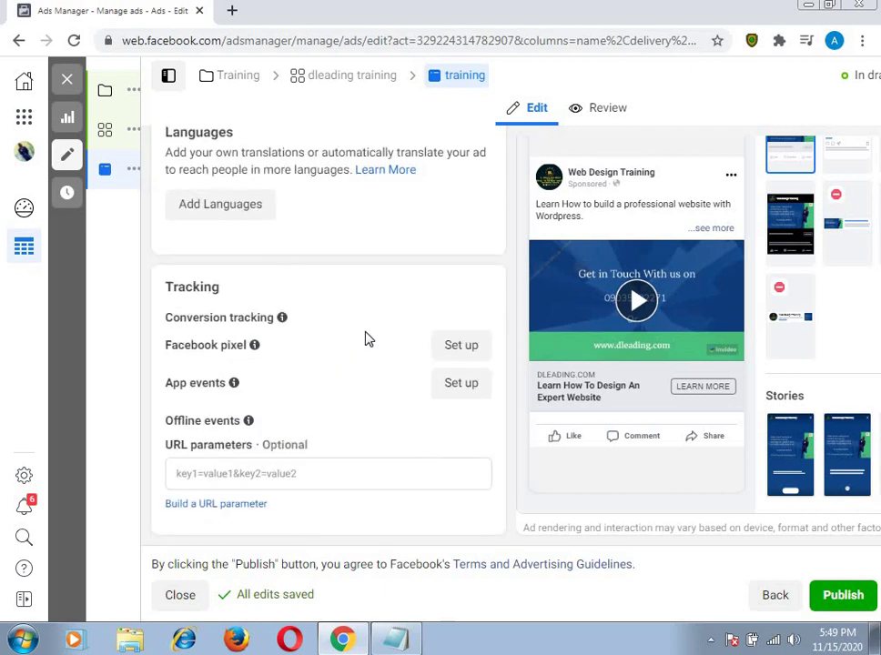
scroll(365, 336, "up", 3)
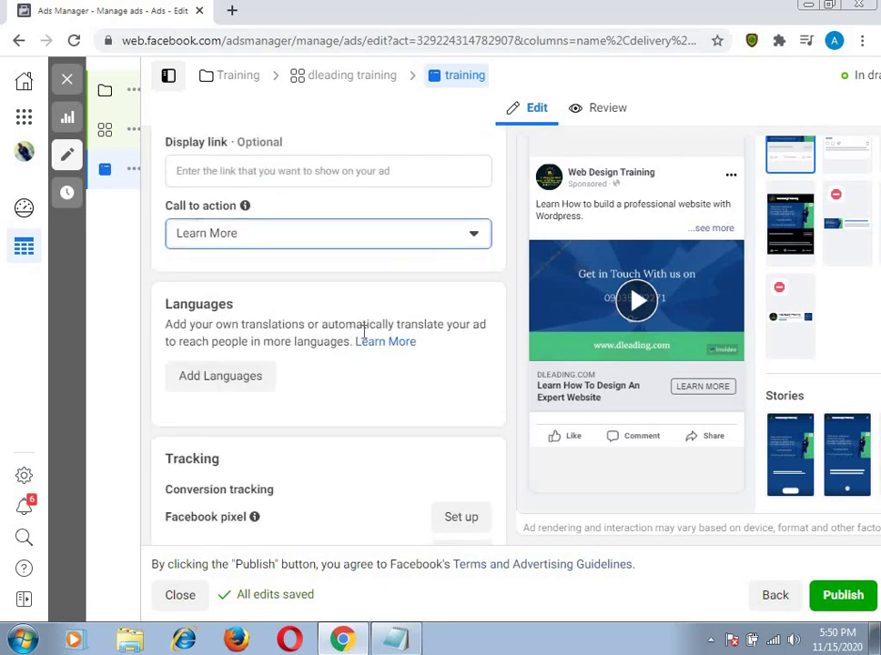
scroll(362, 333, "up", 1)
scroll(361, 338, "down", 2)
scroll(361, 338, "down", 1)
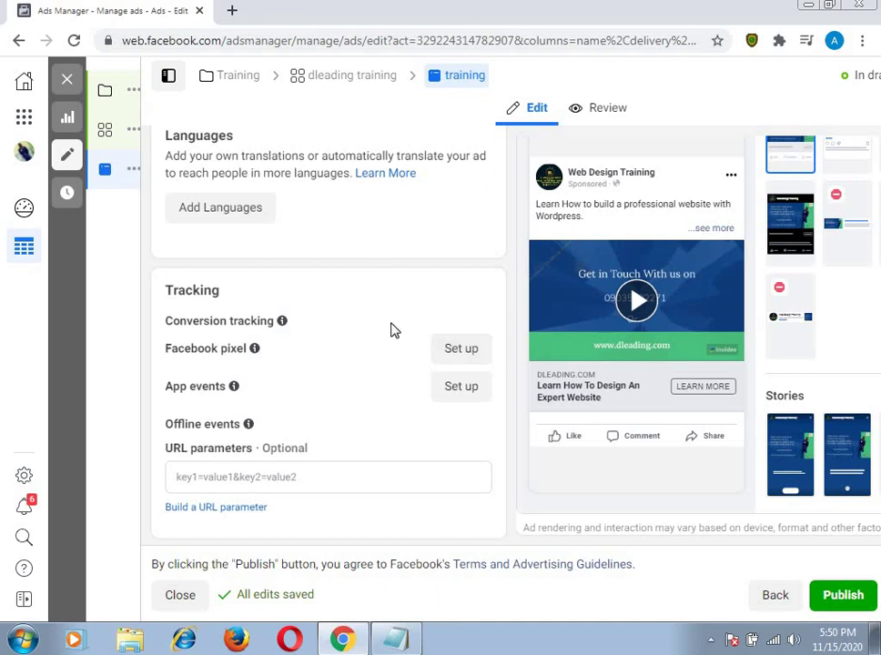
scroll(392, 330, "up", 3)
scroll(392, 330, "up", 2)
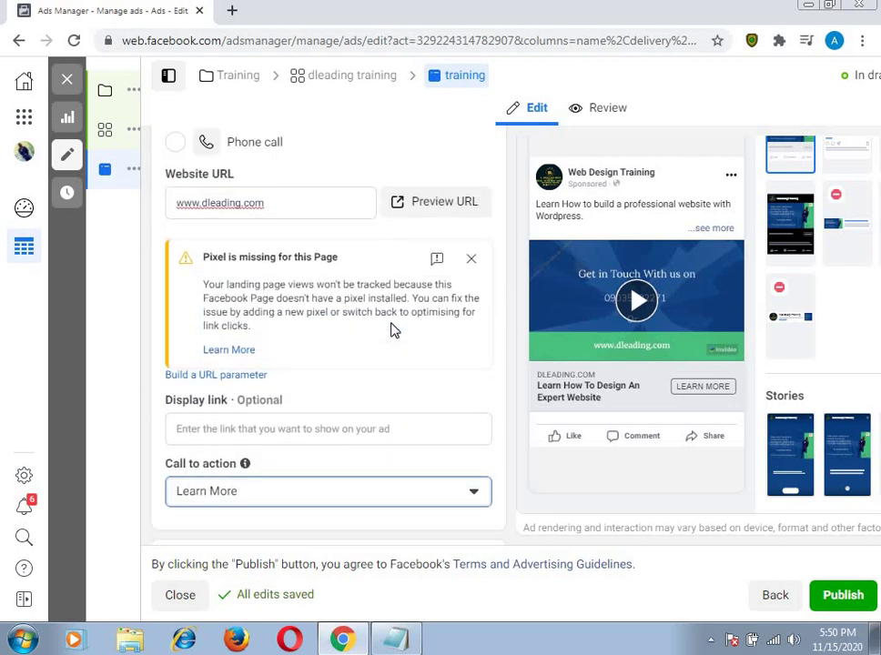
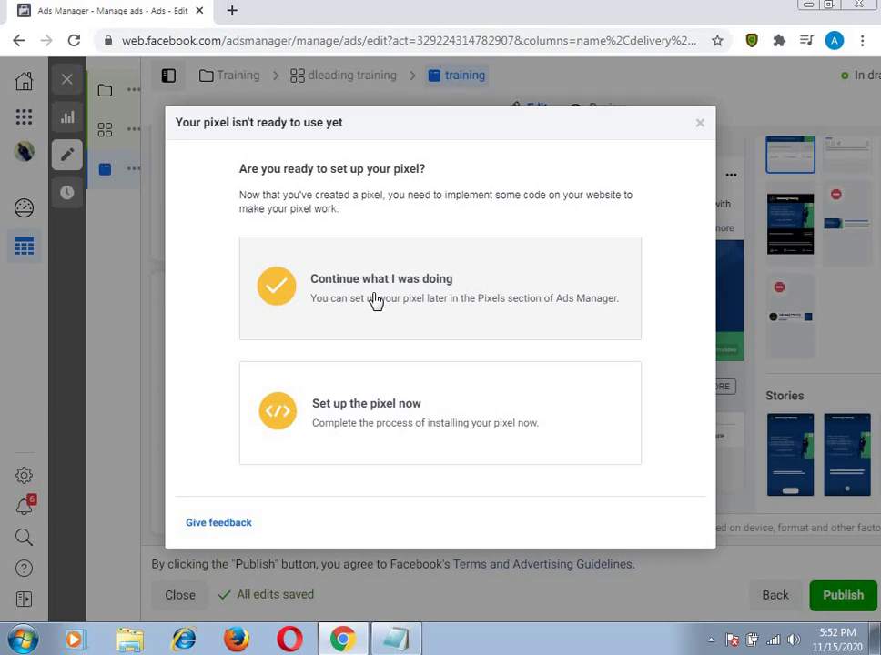
- Choose to continue without setting up the new pixel, and look over the business tools list in Events Manager
left_click(376, 301)
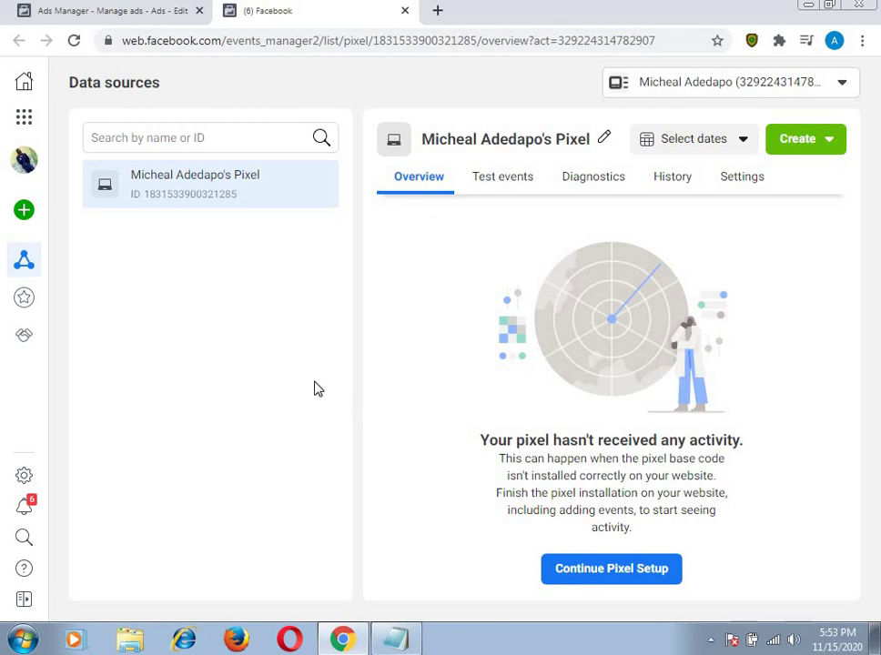
left_click(24, 118)
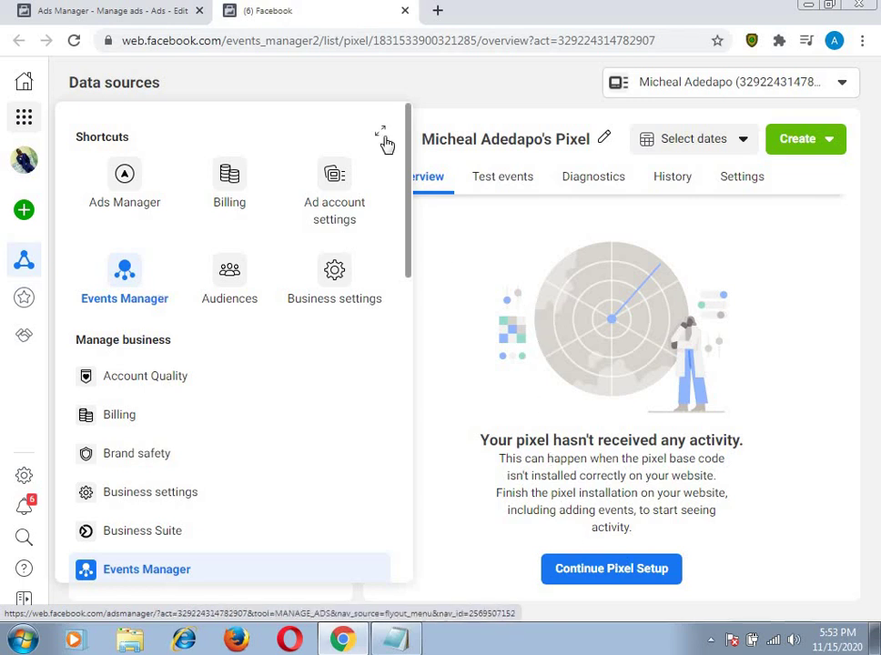
left_click(483, 301)
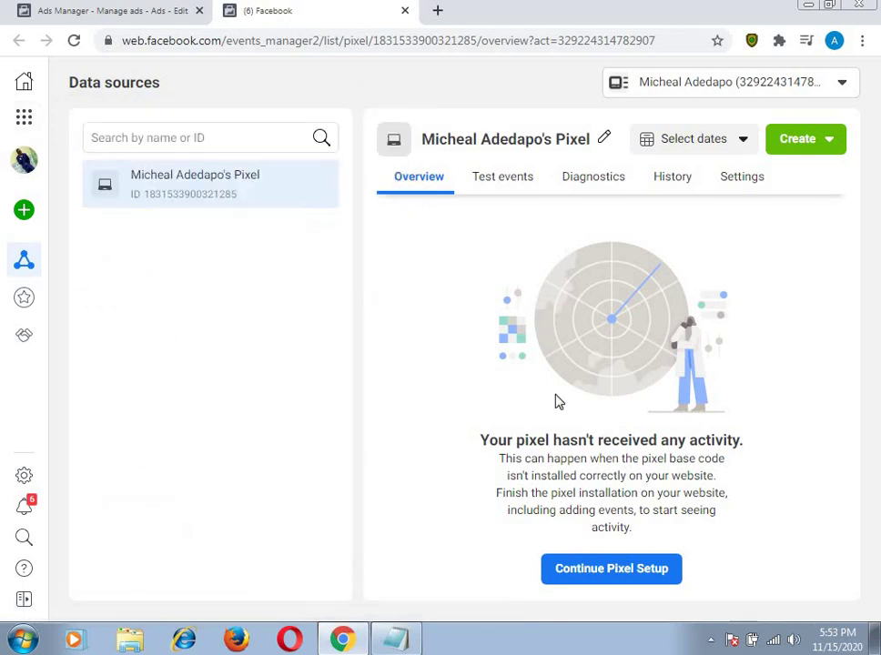
- Continue the pixel setup through a partner integration, choosing WordPress as the partner
left_click(617, 573)
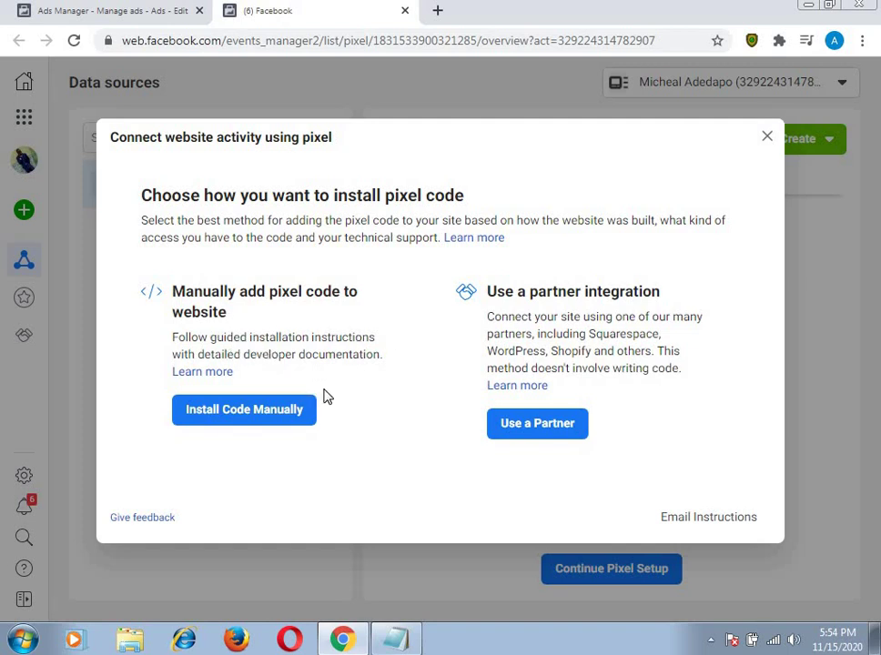
left_click(525, 428)
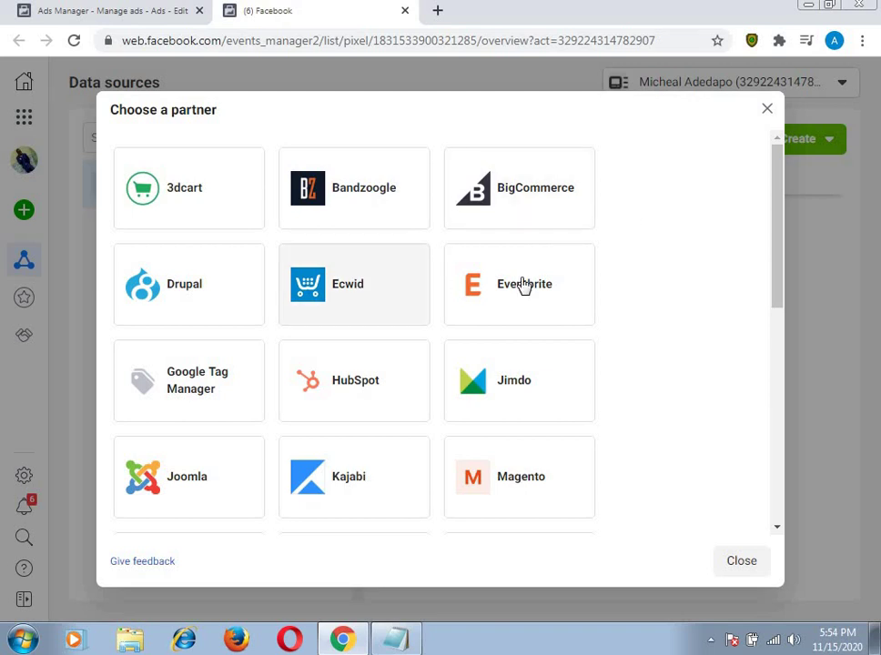
left_click_drag(781, 240, 785, 469)
left_click(224, 433)
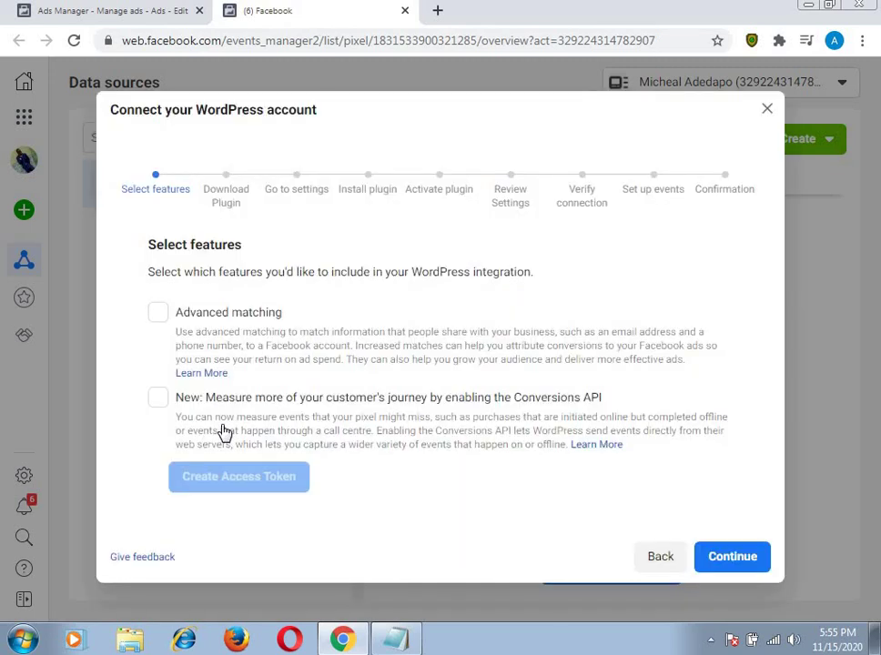
- Include Advanced matching in the WordPress integration and continue to the plugin download stage
left_click(160, 316)
left_click(728, 559)
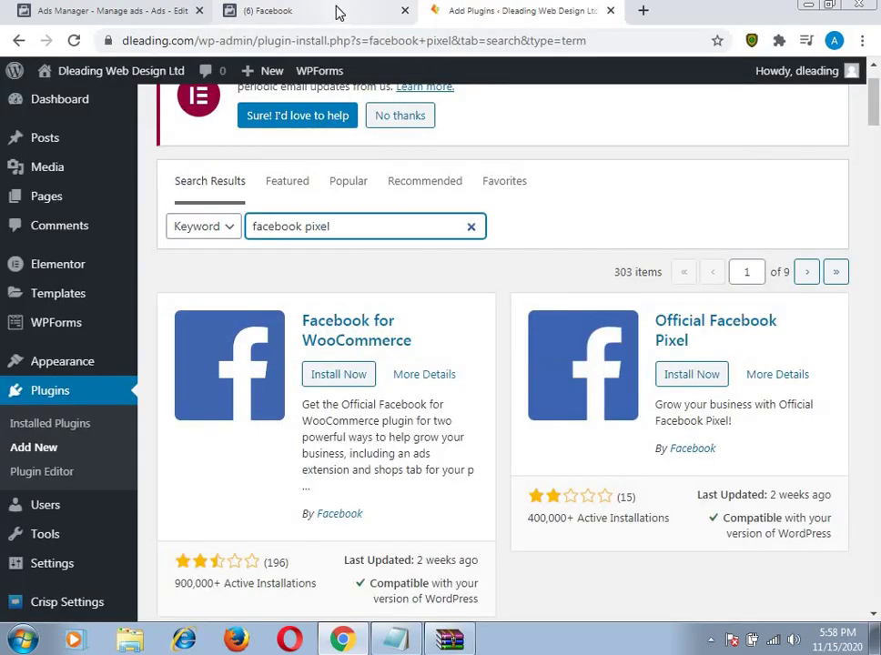
left_click(335, 12)
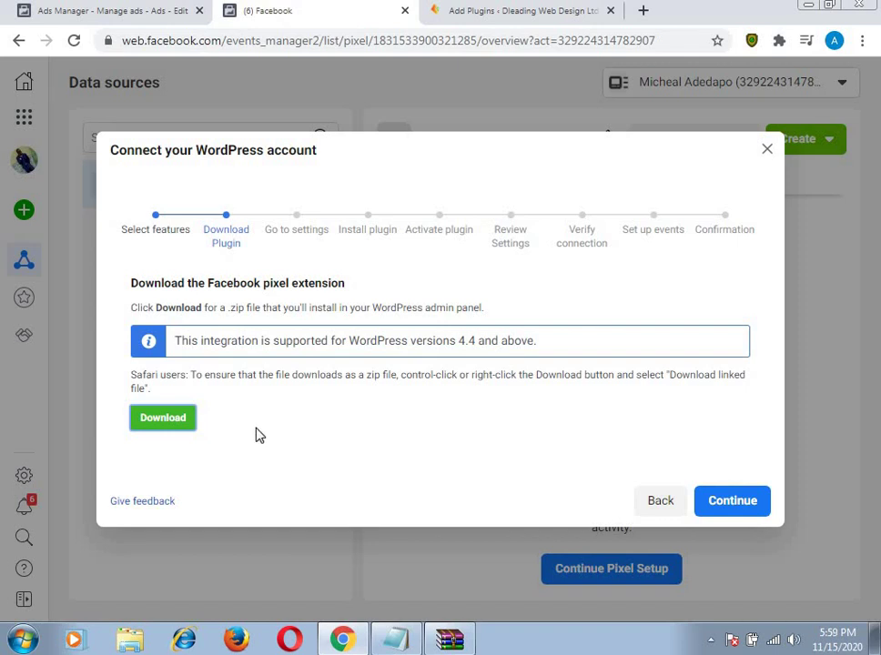
- Install and activate the Official Facebook Pixel plugin in WordPress, and open the plugin's settings
left_click(514, 16)
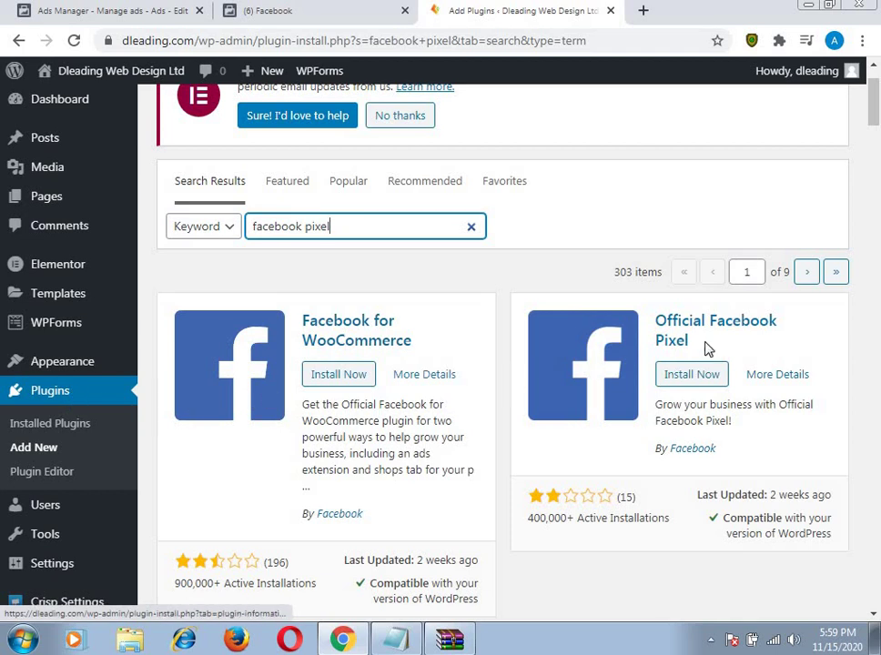
left_click(699, 378)
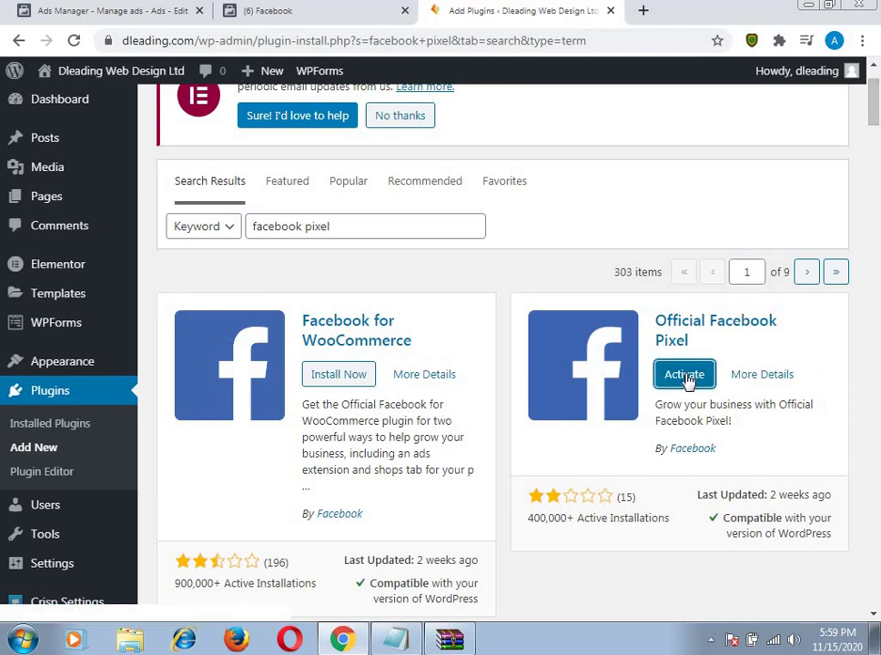
left_click(688, 382)
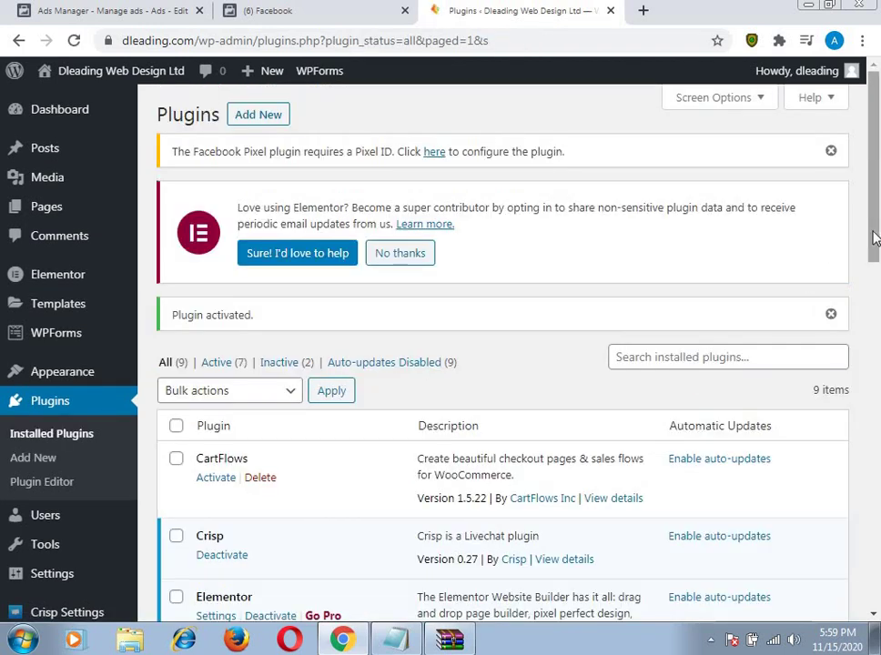
left_click_drag(872, 236, 869, 281)
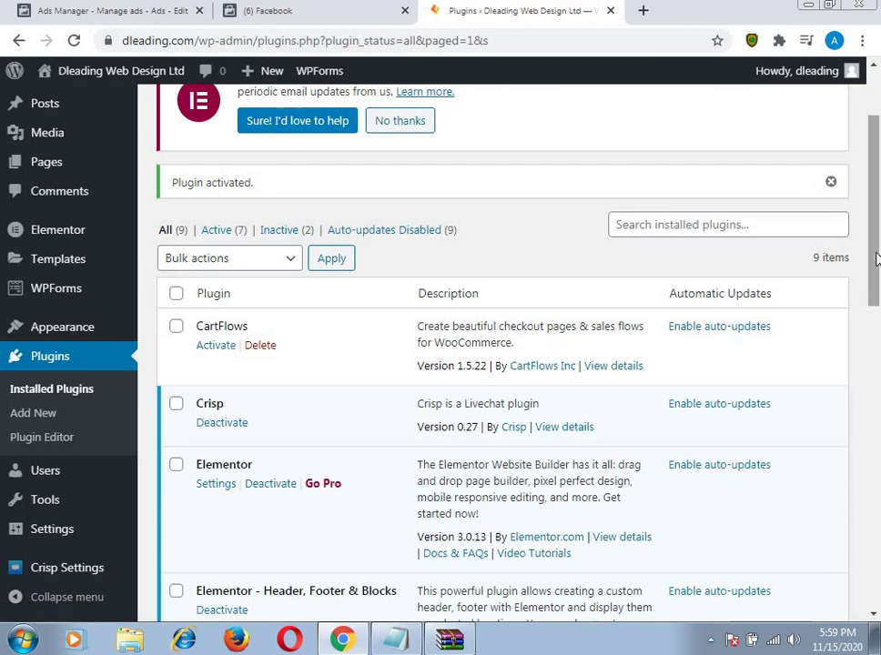
left_click_drag(875, 256, 874, 364)
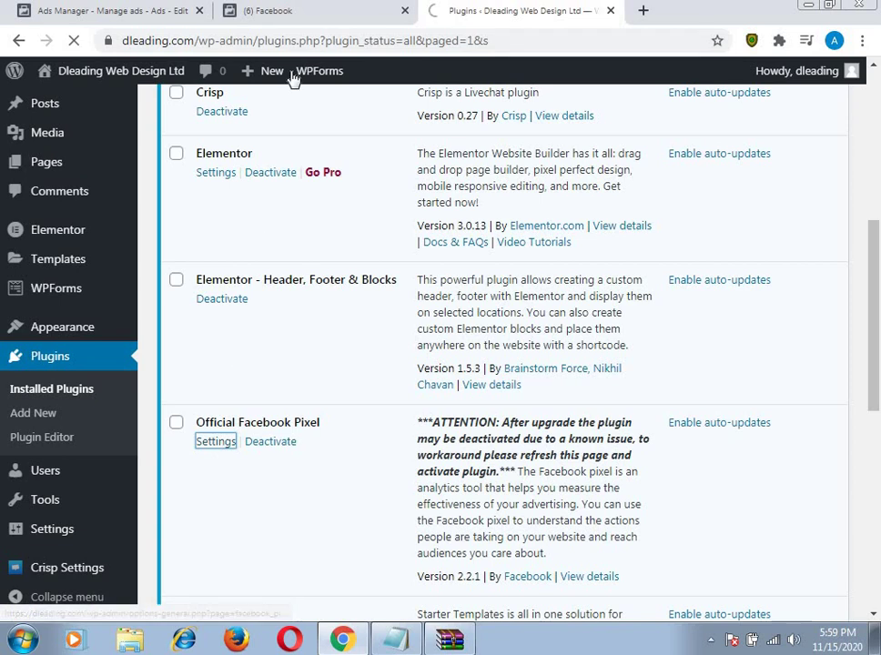
- Continue the Facebook WordPress connection past the plugin download, and read the Go to settings instructions
left_click(269, 12)
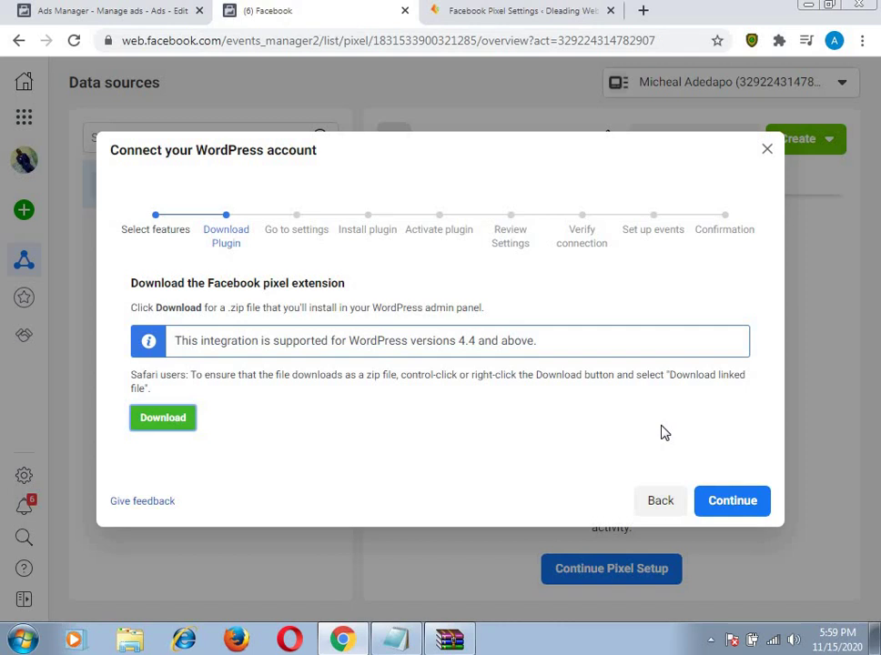
left_click(733, 501)
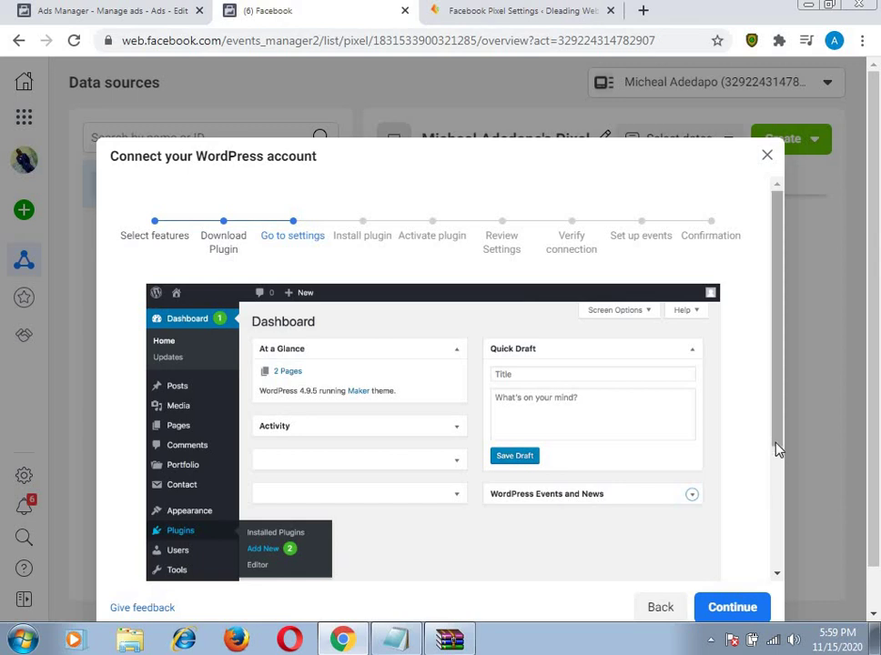
left_click_drag(777, 449, 780, 498)
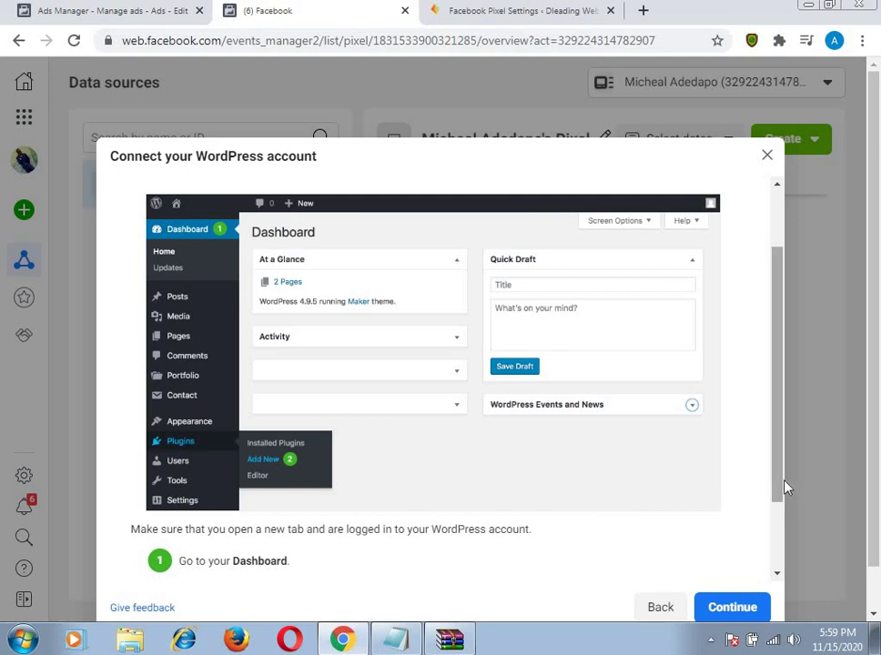
mouse_move(786, 488)
left_mouse_down()
mouse_move(786, 507)
mouse_move(784, 496)
left_mouse_up()
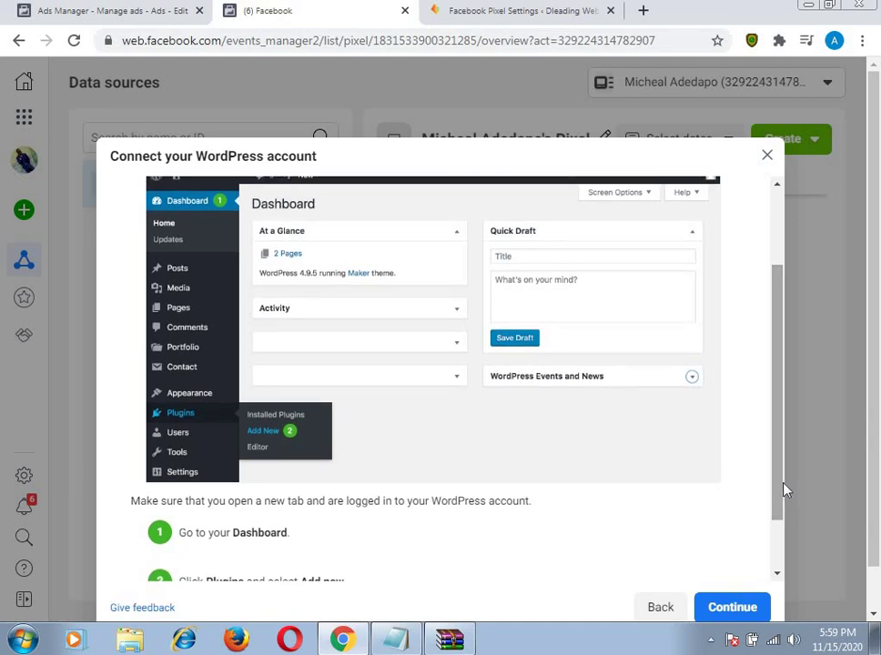
left_click(501, 11)
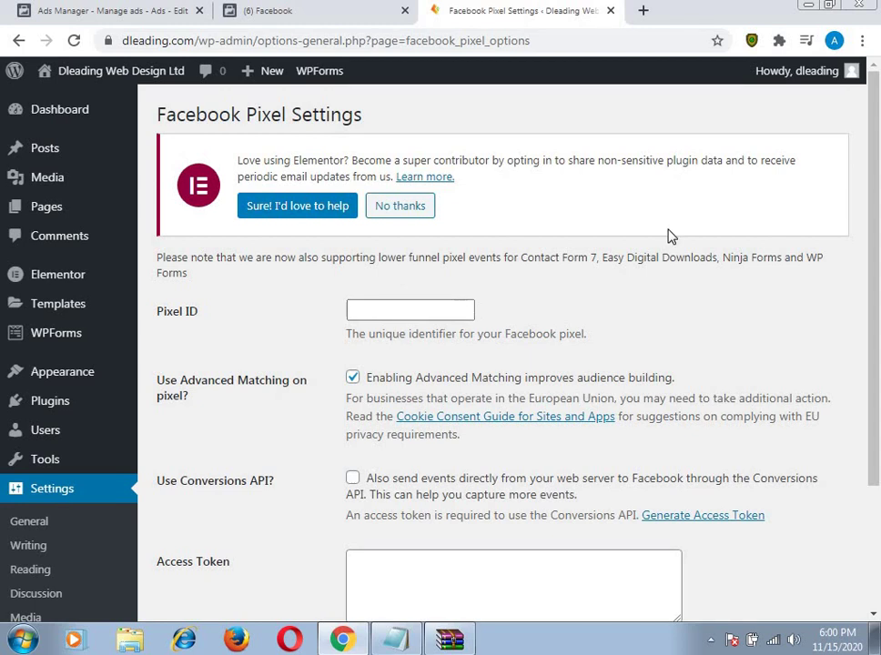
left_click_drag(876, 243, 876, 274)
left_click(367, 15)
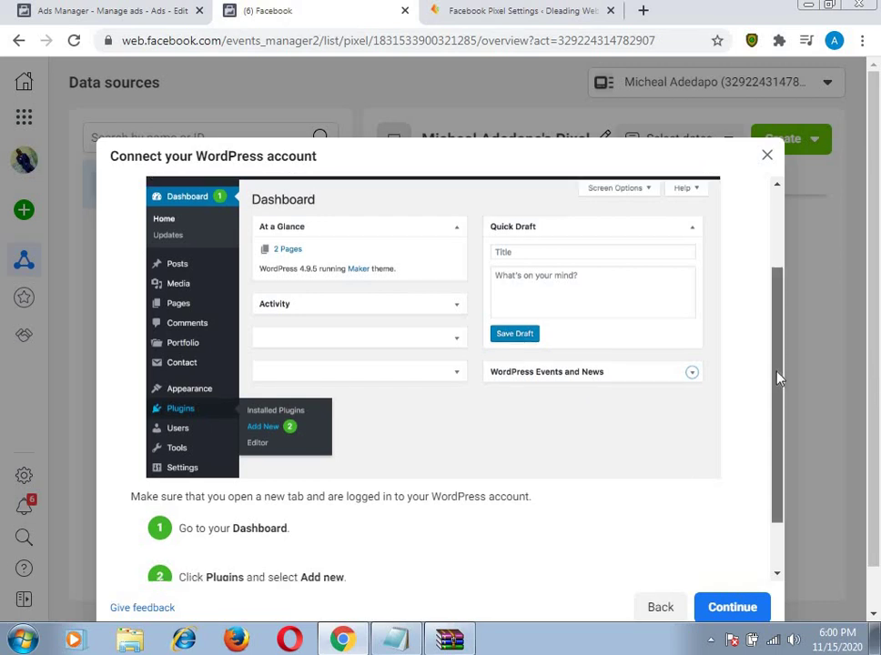
left_click_drag(774, 355, 763, 580)
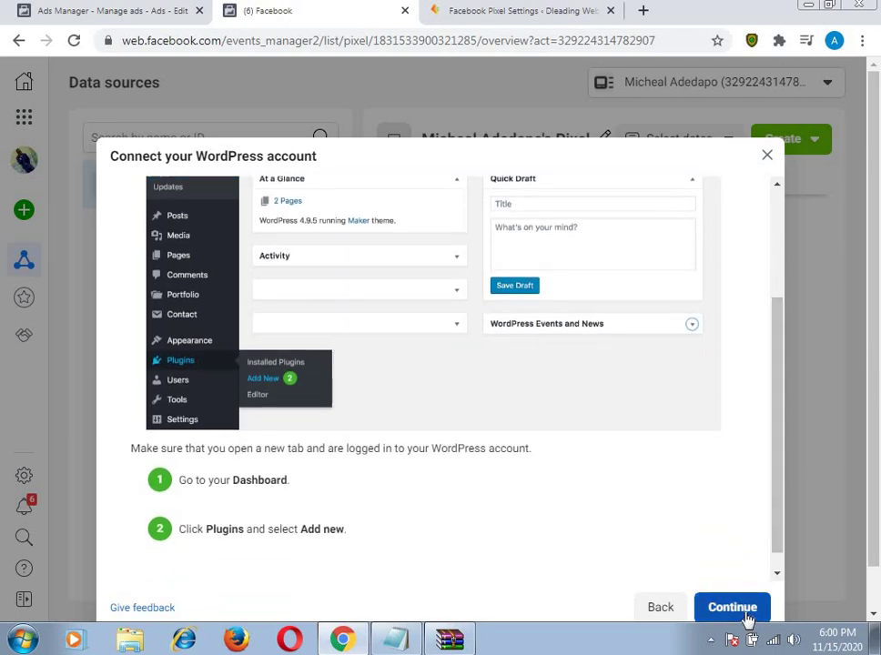
- Advance the WordPress connection through the Install plugin and Activate plugin stages to Review Settings
left_click(743, 610)
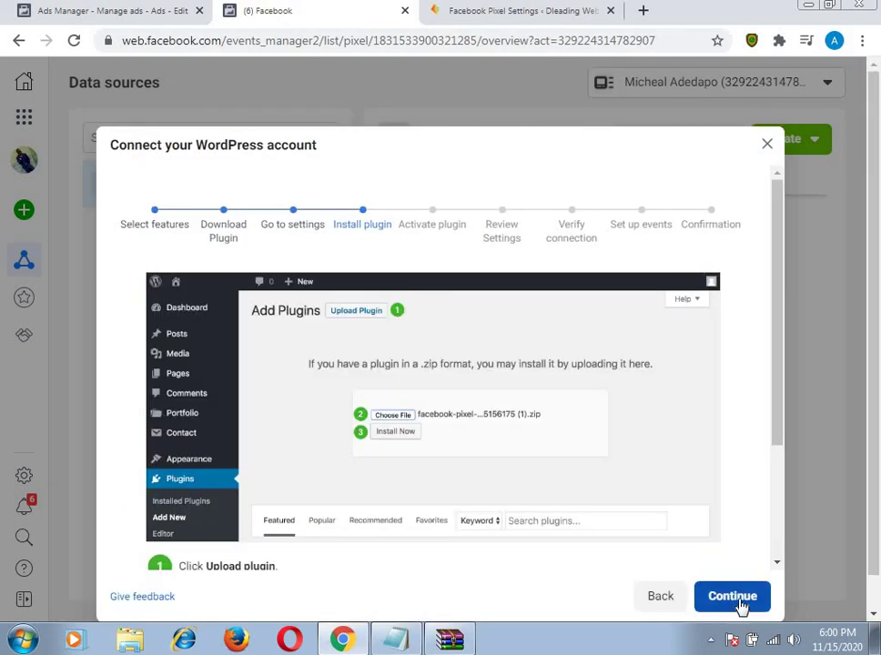
left_click(740, 601)
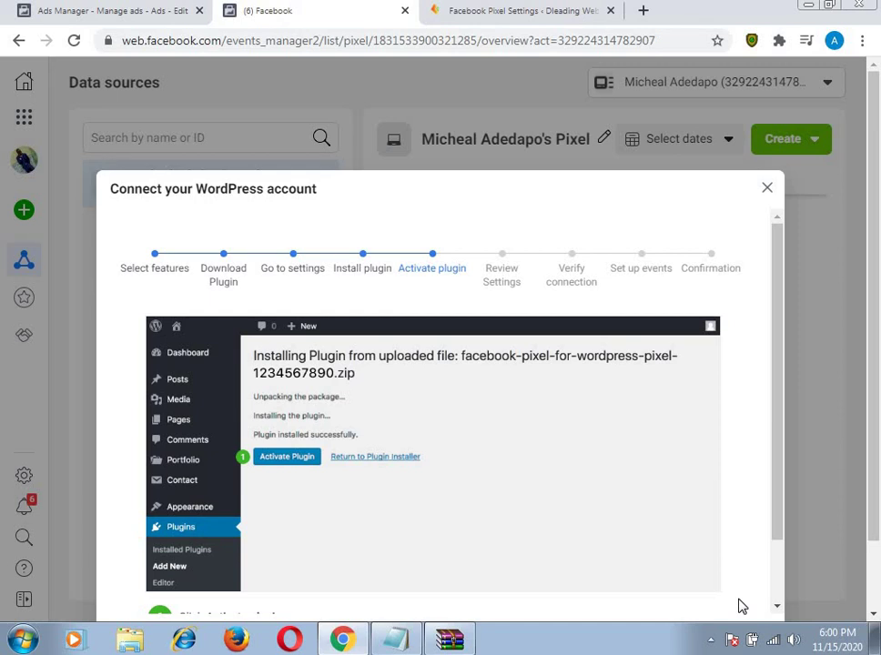
scroll(762, 528, "down", 2)
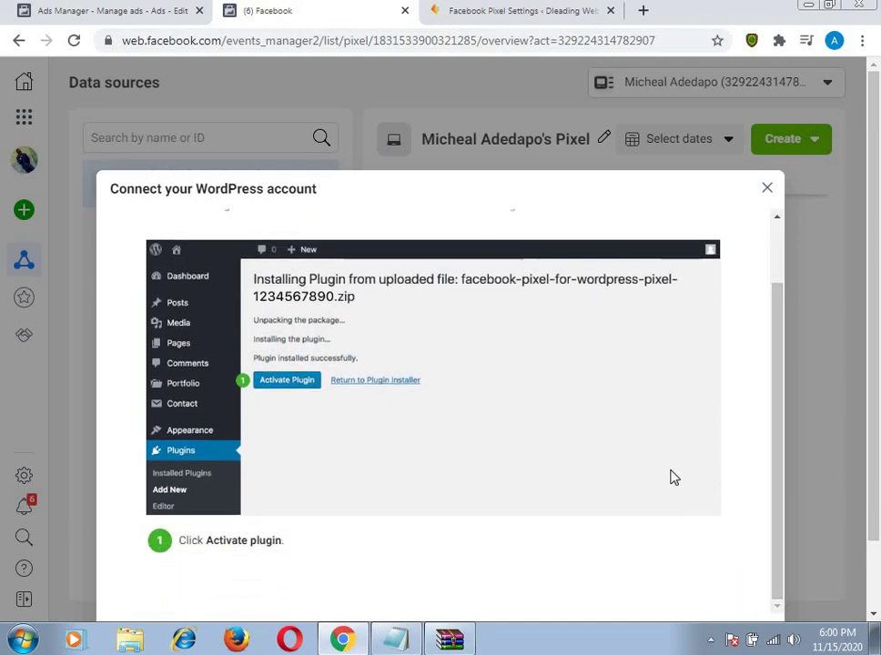
scroll(662, 455, "up", 2)
scroll(691, 424, "down", 2)
scroll(719, 570, "down", 1)
left_click(719, 564)
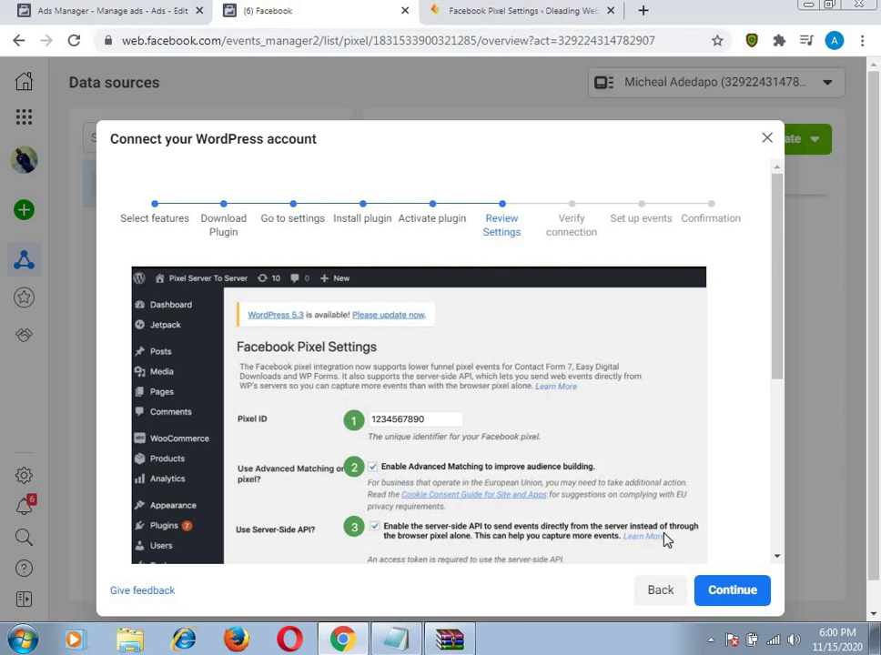
- Transfer the pixel ID from the Review Settings stage into the Pixel ID field of the WordPress plugin
scroll(666, 541, "down", 3)
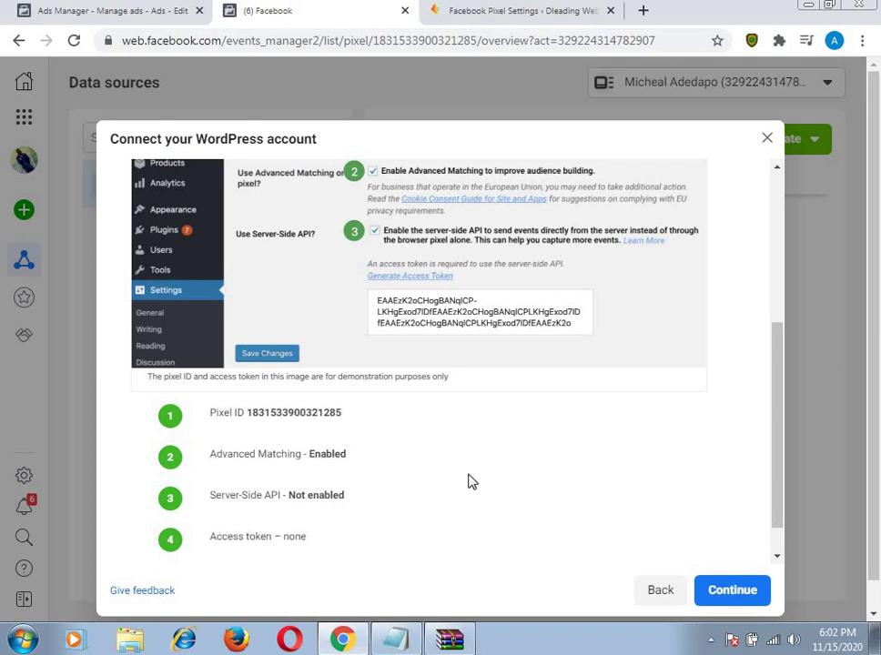
left_click(501, 13)
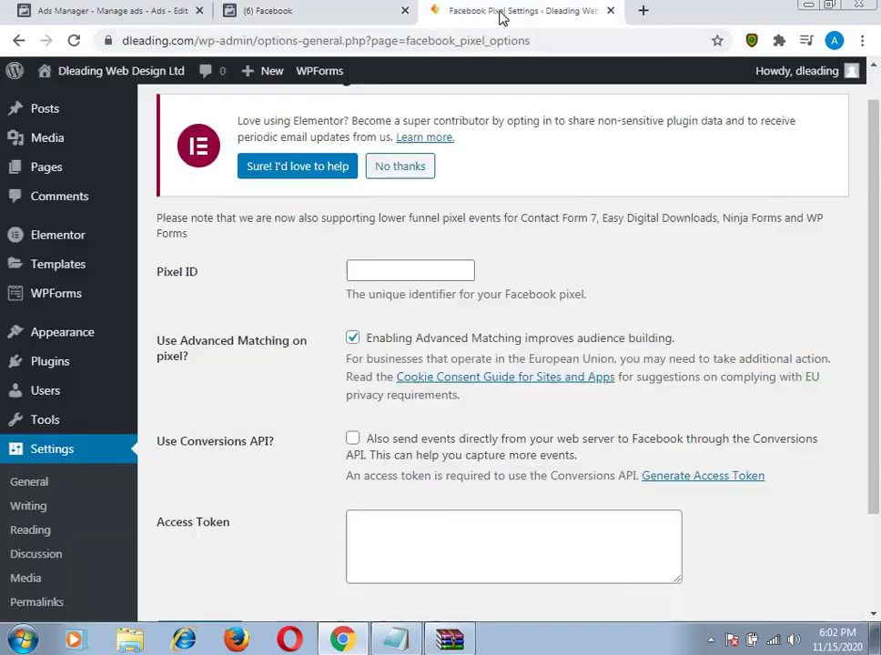
left_click(414, 263)
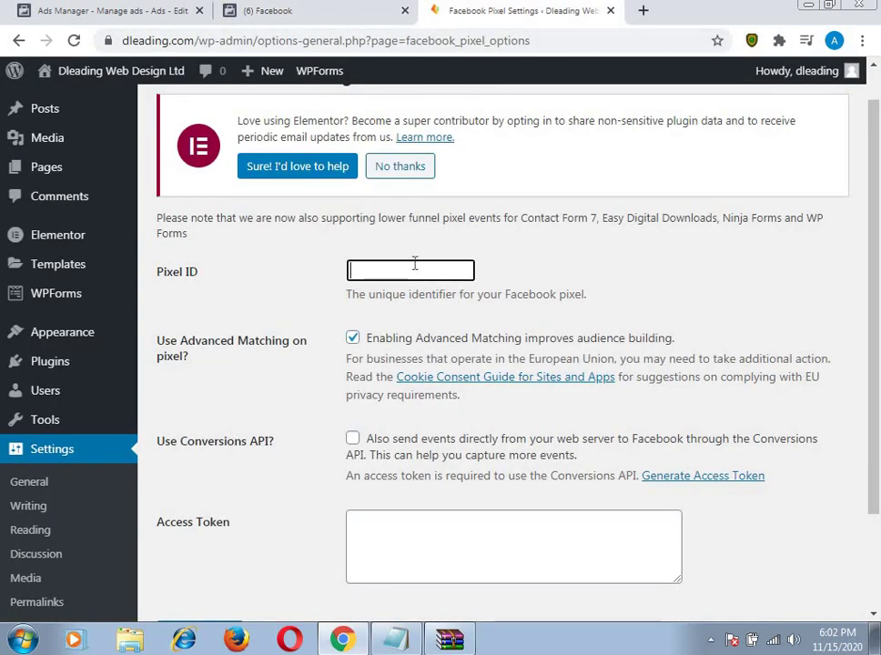
key("ctrl+v")
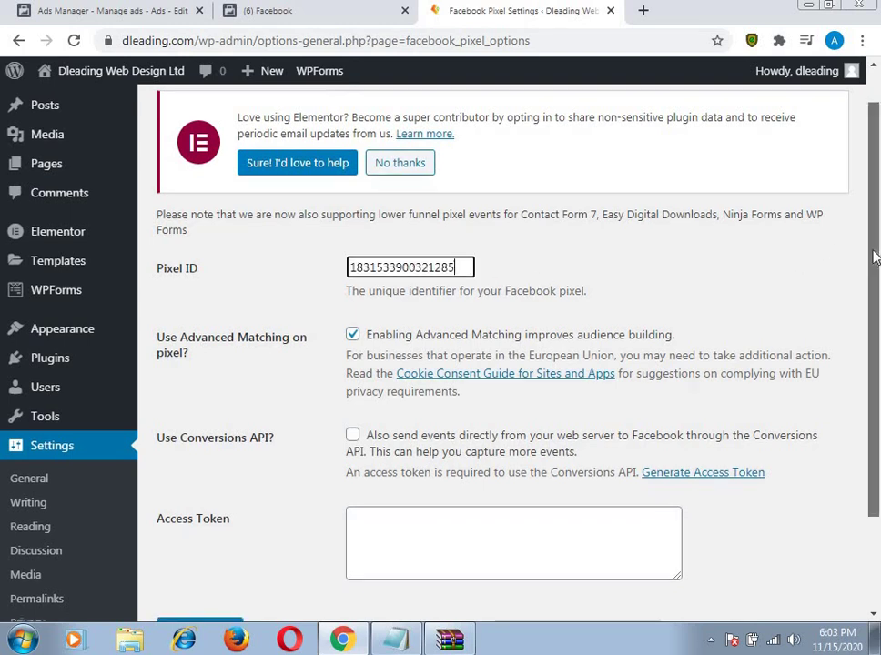
left_click_drag(873, 252, 875, 277)
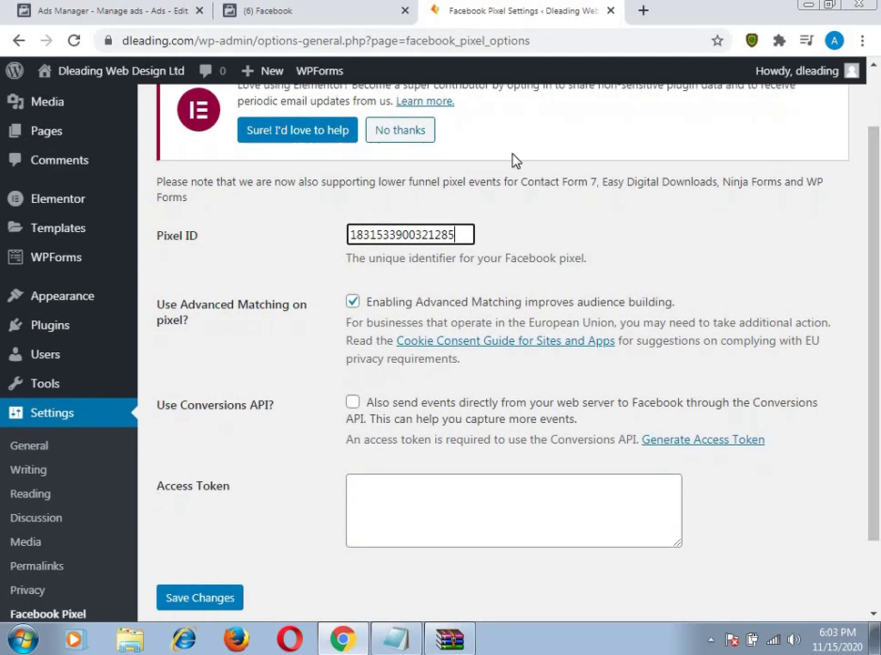
- Compare the plugin's matching and API options with the Review Settings list, and enter none as the access token
left_click(343, 18)
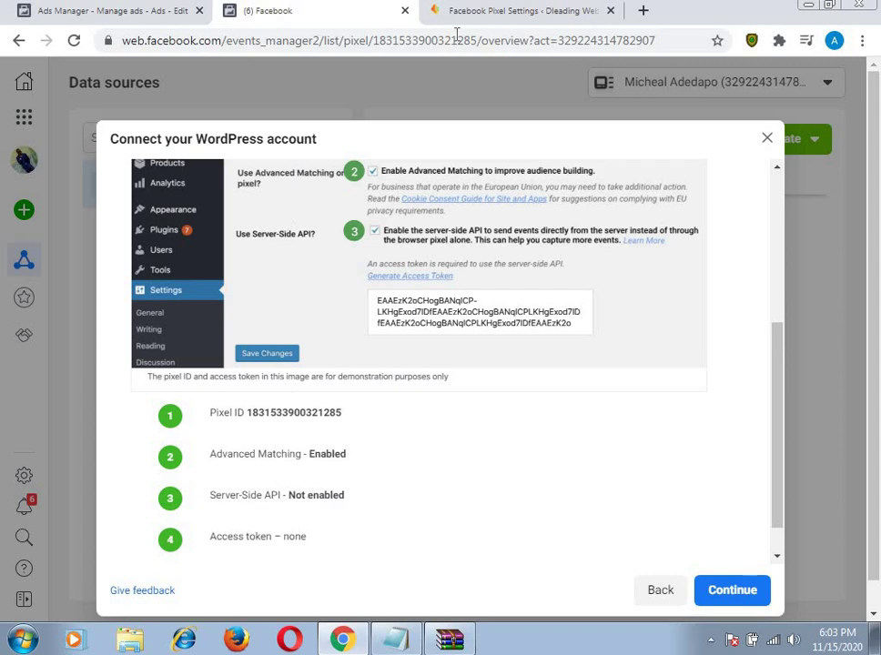
left_click(484, 11)
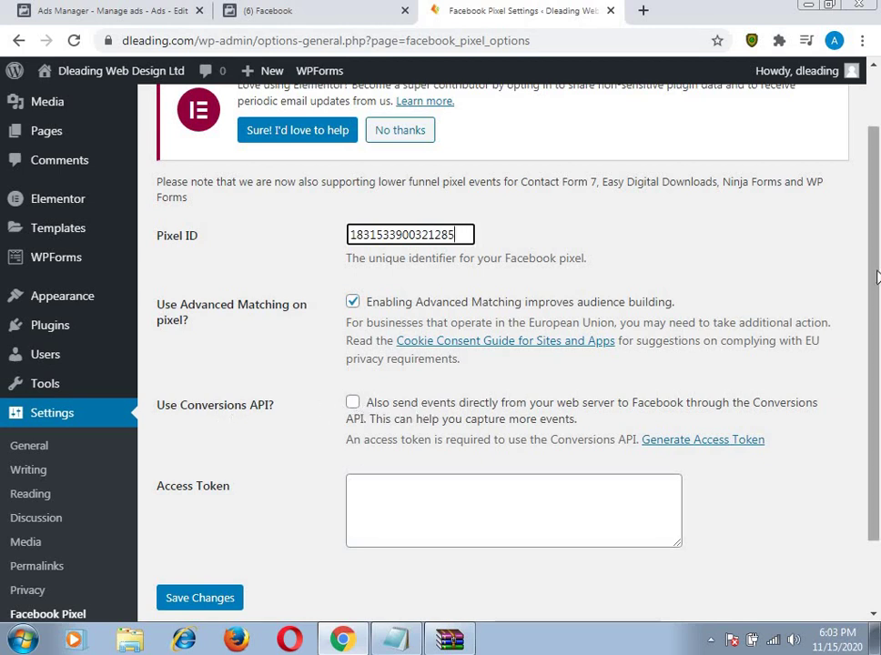
scroll(637, 335, "down", 1)
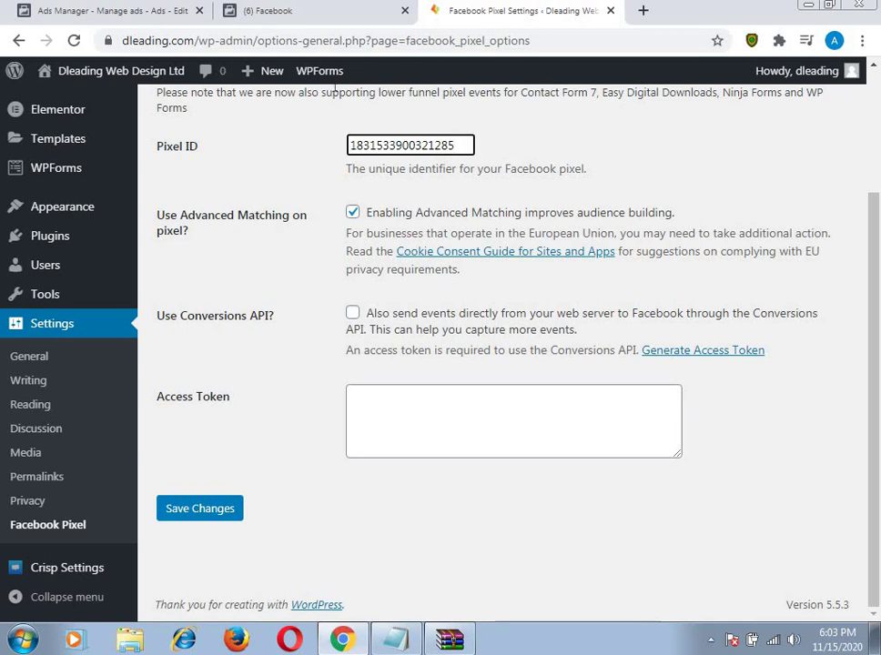
left_click(336, 13)
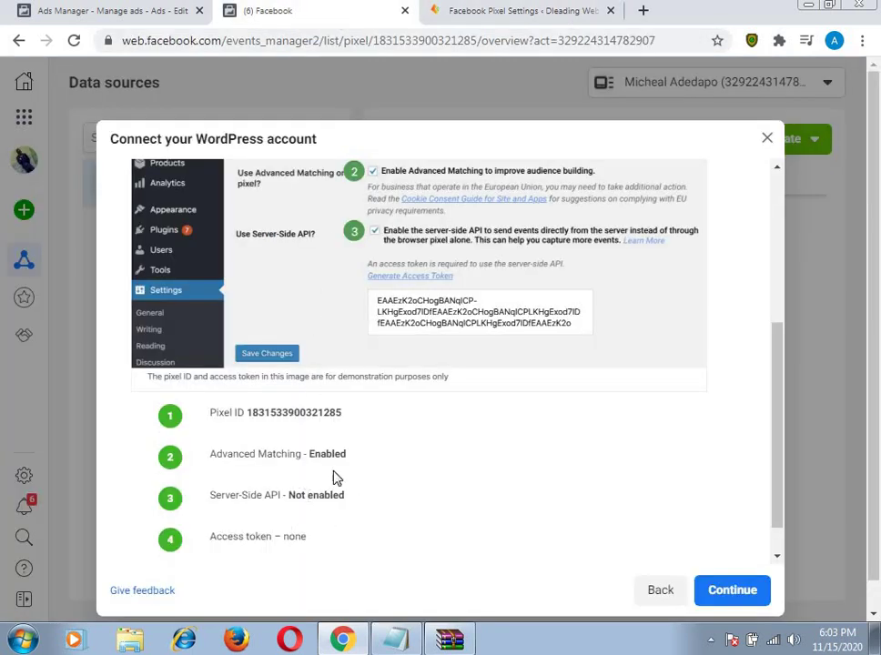
left_click(456, 13)
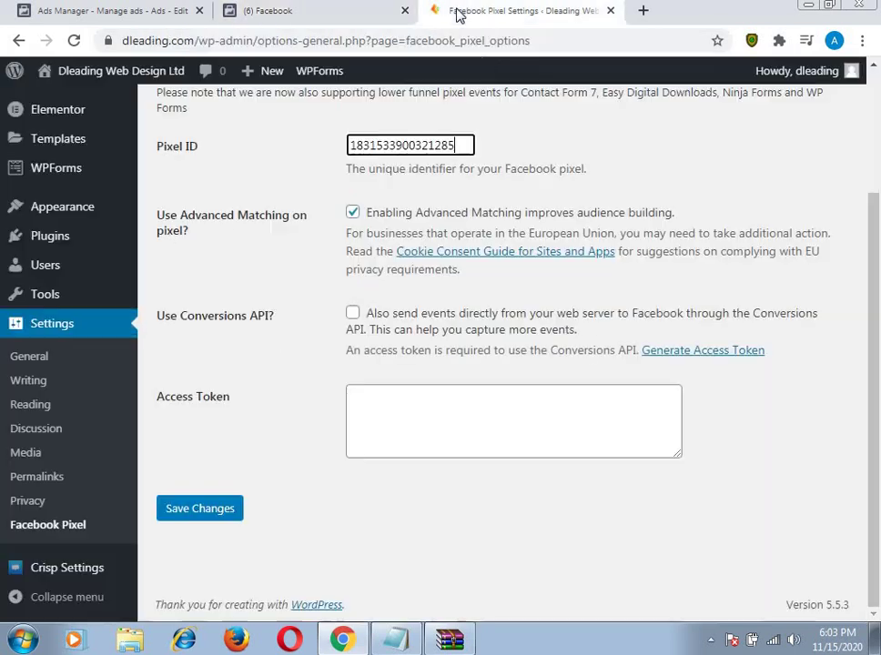
left_click(379, 401)
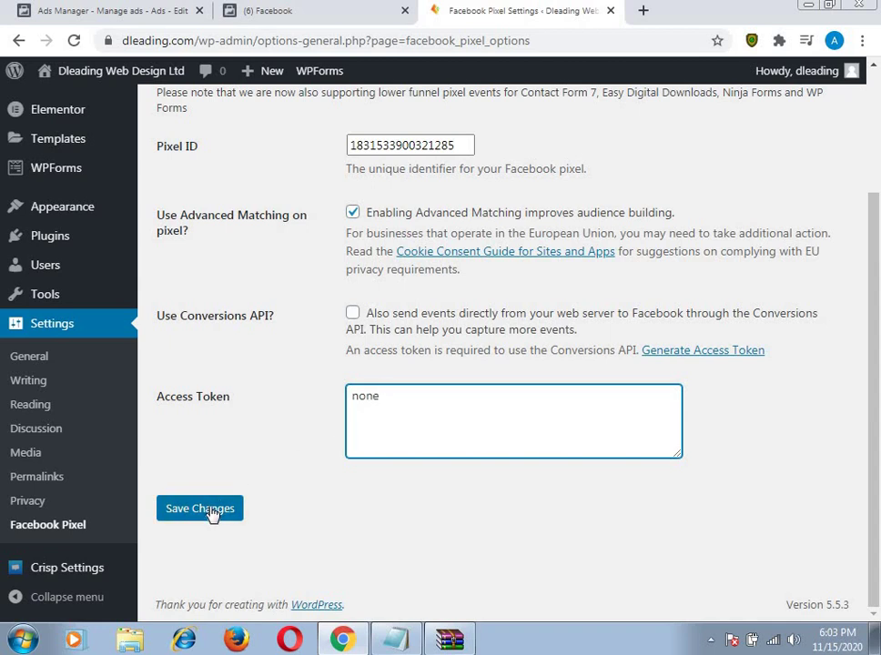
- Advance the Facebook connection to the Verify connection stage, and save the Facebook Pixel settings in WordPress
left_click(312, 12)
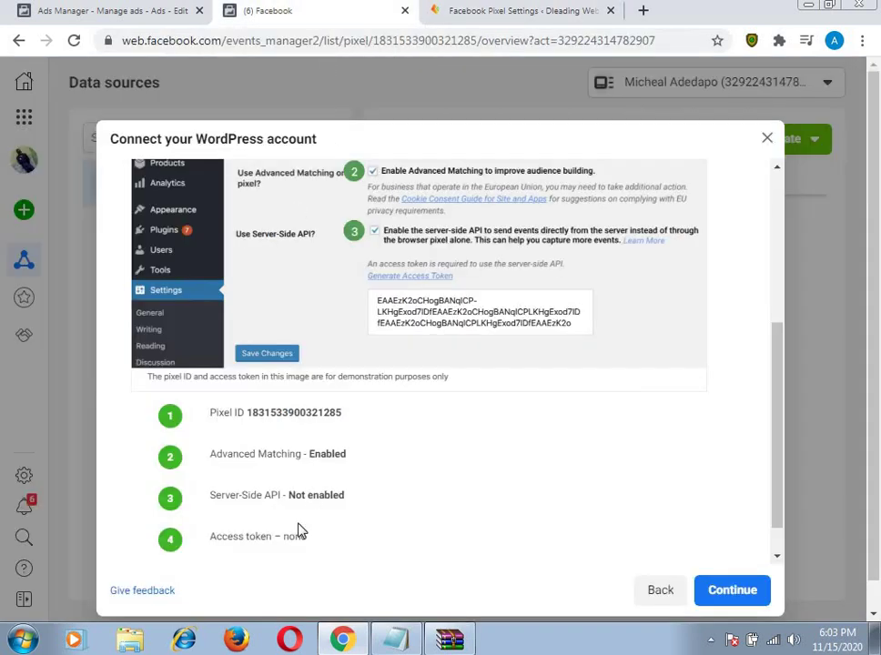
left_click(733, 590)
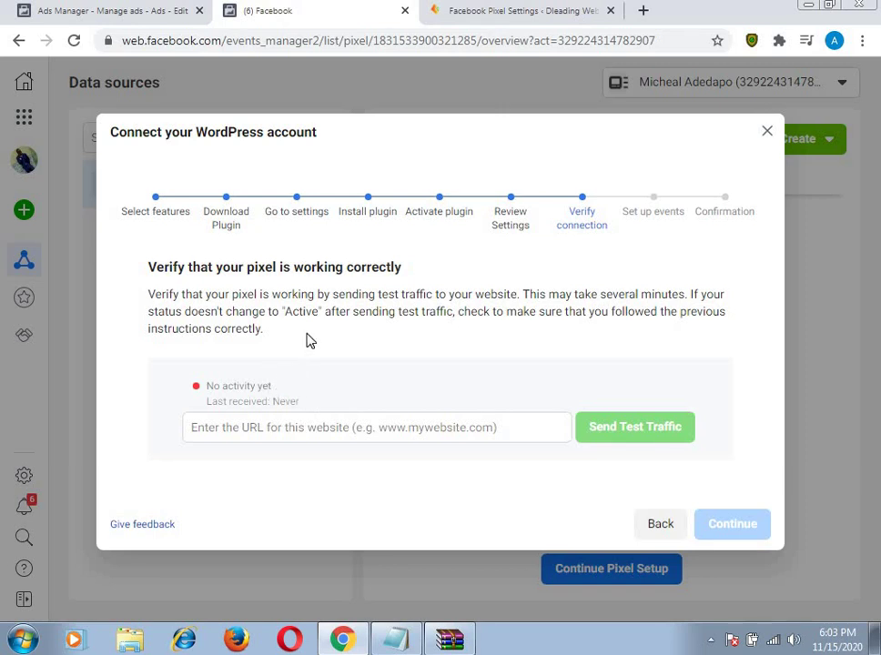
left_click(474, 11)
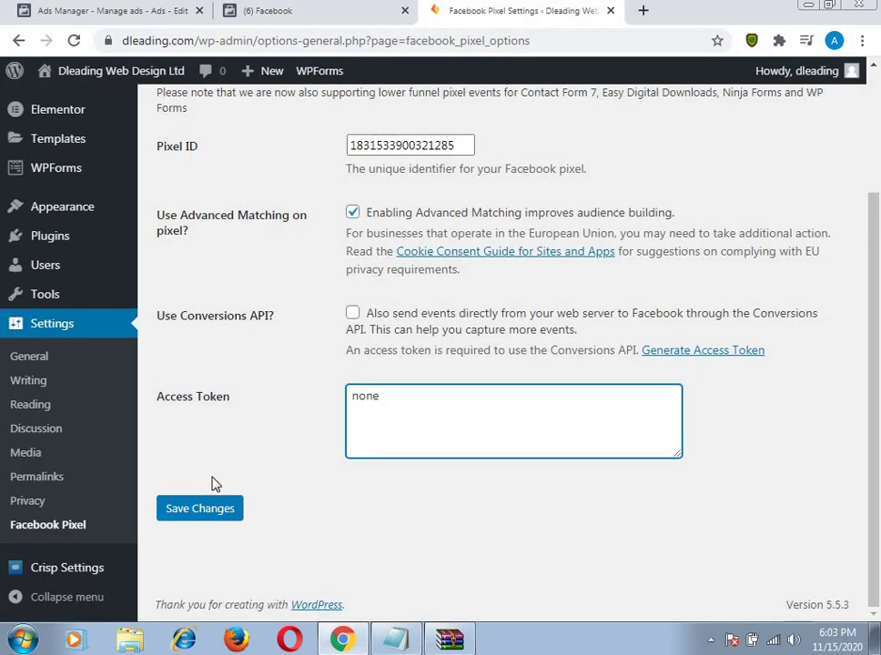
left_click(199, 508)
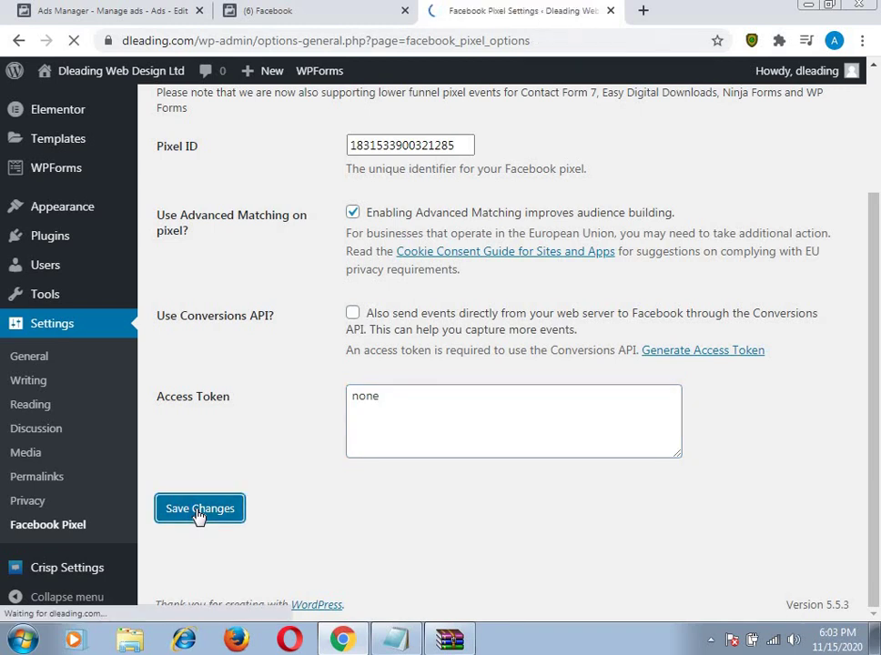
scroll(199, 517, "down", 2)
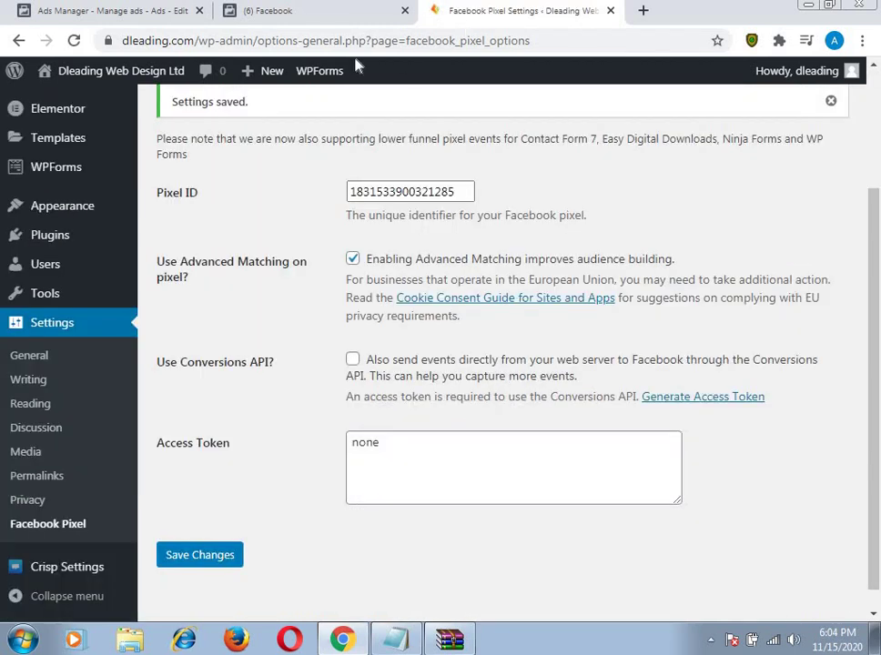
left_click(314, 17)
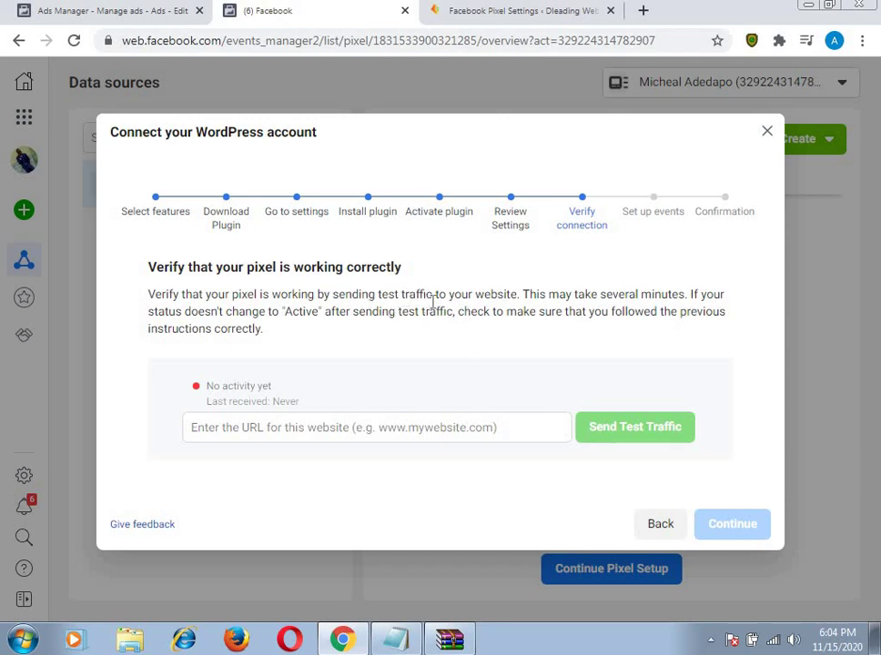
left_click(386, 429)
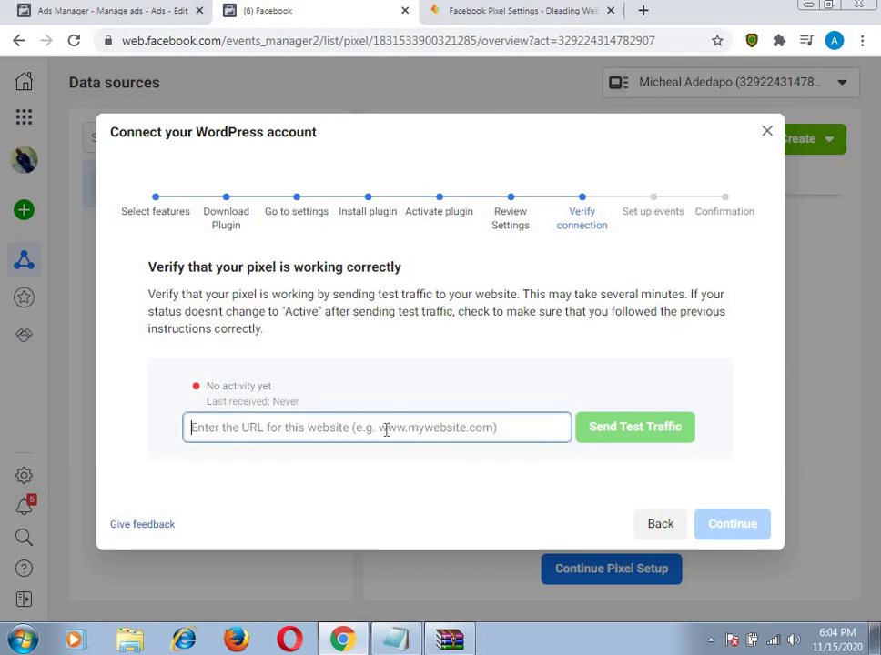
type("ww")
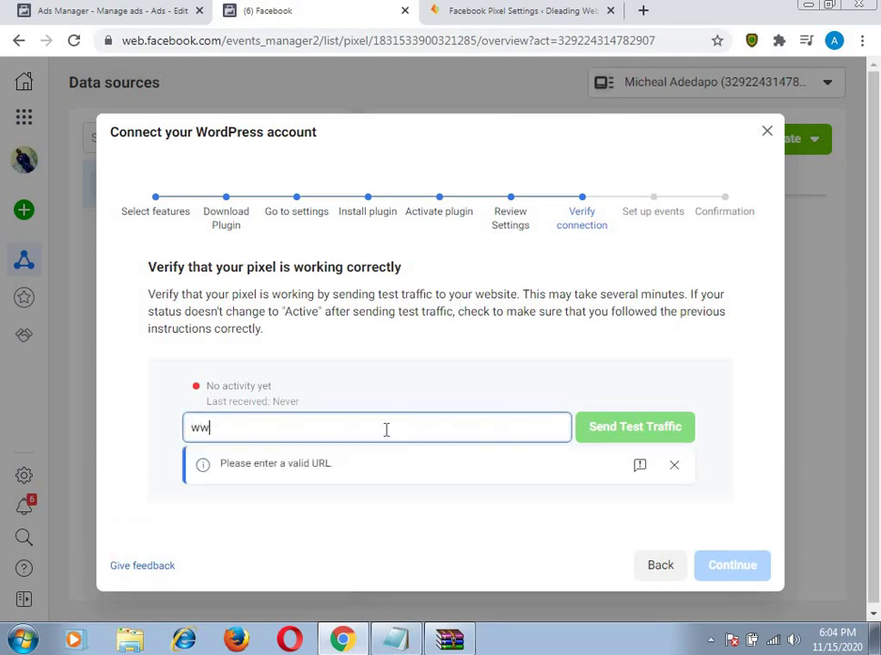
type("w.dleading")
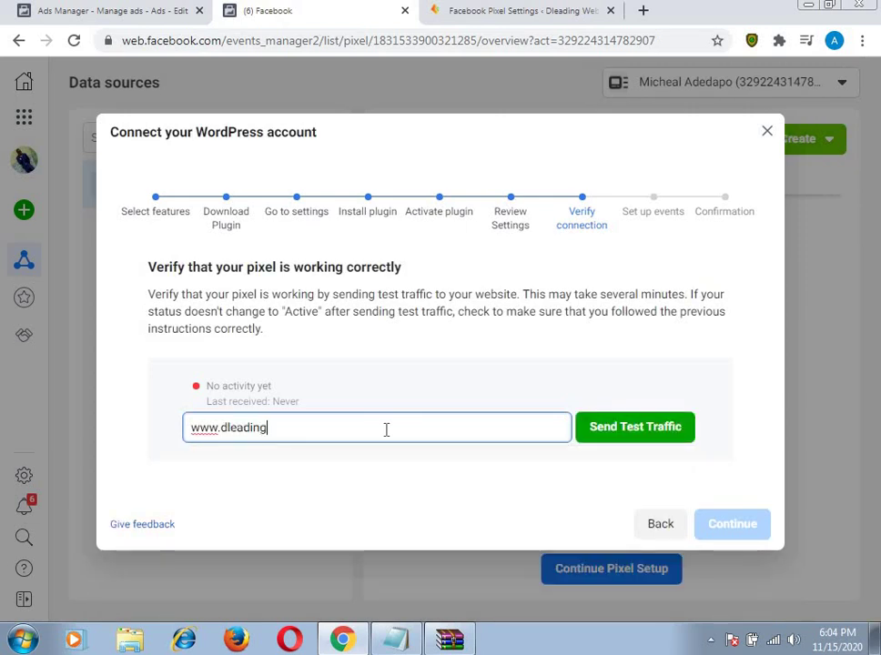
type(".com")
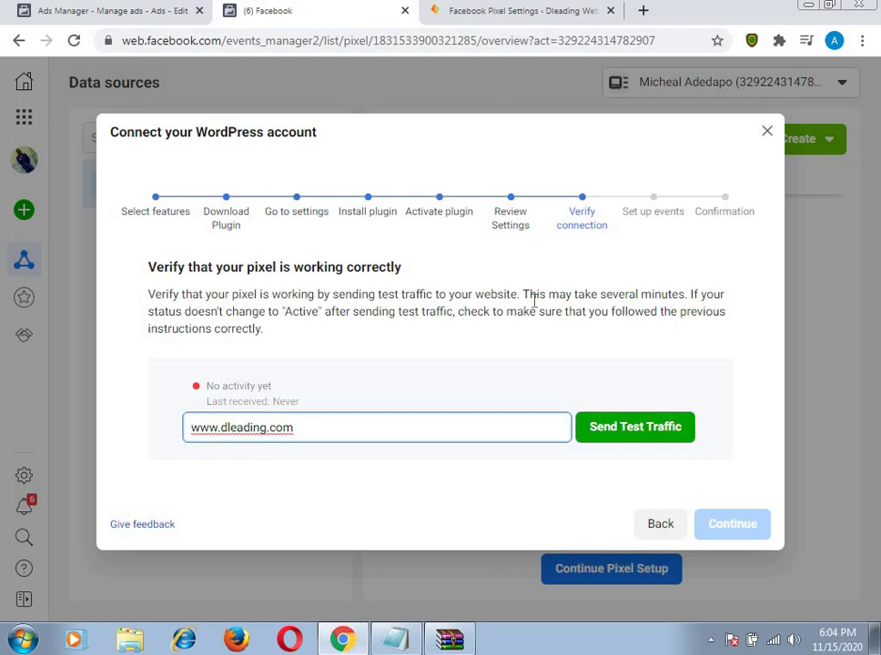
left_click(642, 434)
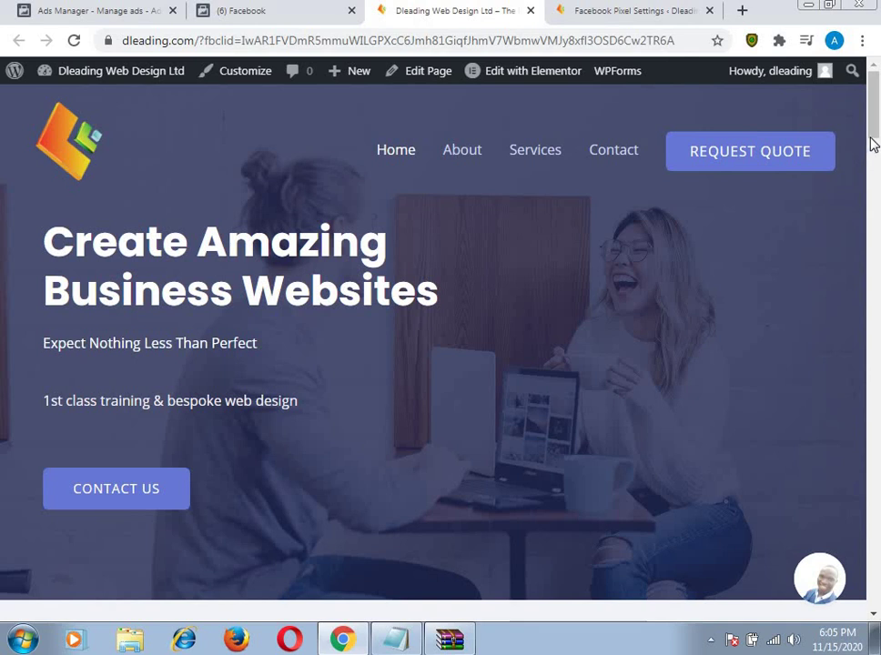
- Send the message hello through the chat widget on the Dleading website, and close the chat
scroll(872, 144, "down", 2)
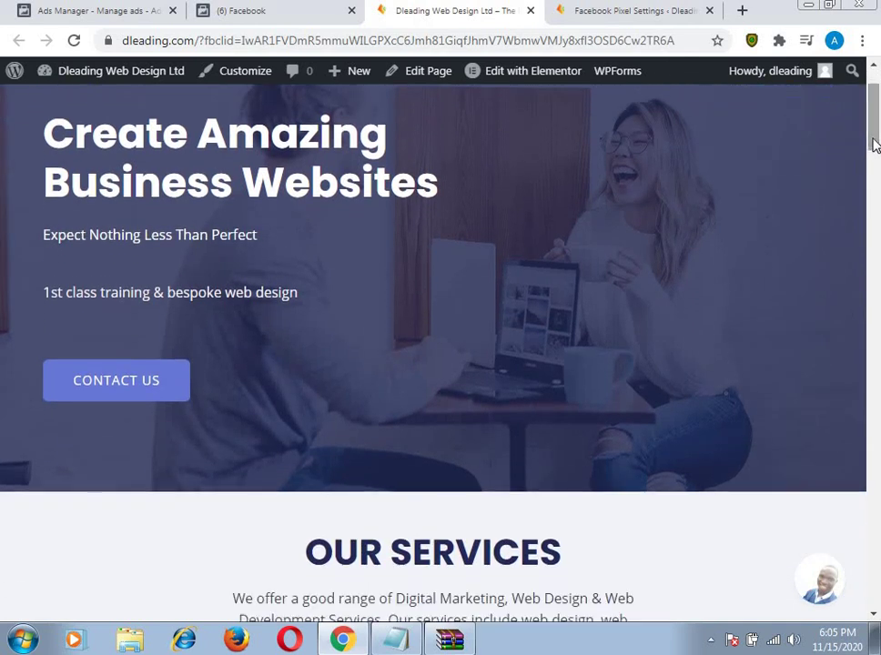
scroll(752, 315, "up", 2)
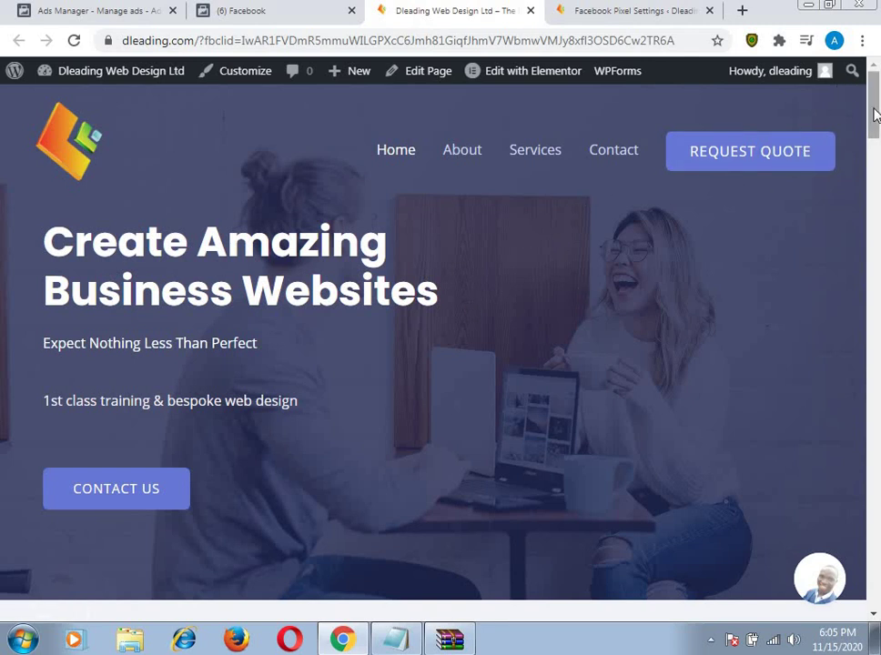
left_click_drag(876, 114, 874, 136)
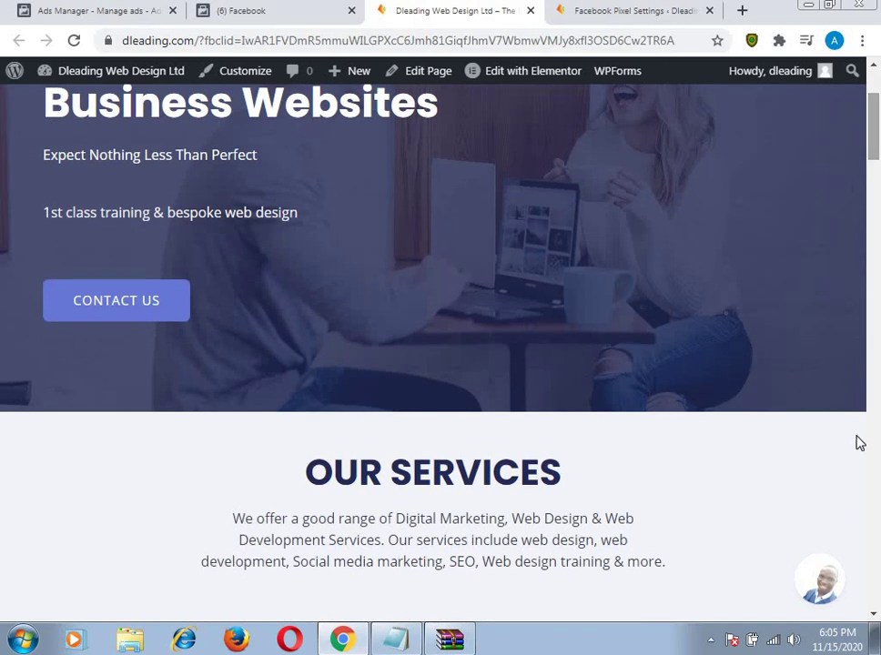
left_click(811, 593)
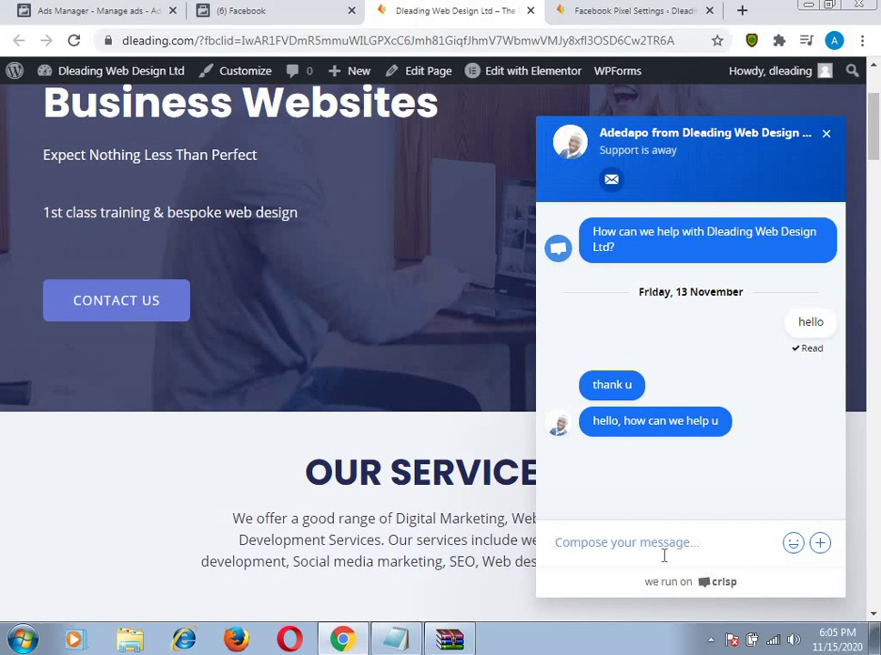
type("f")
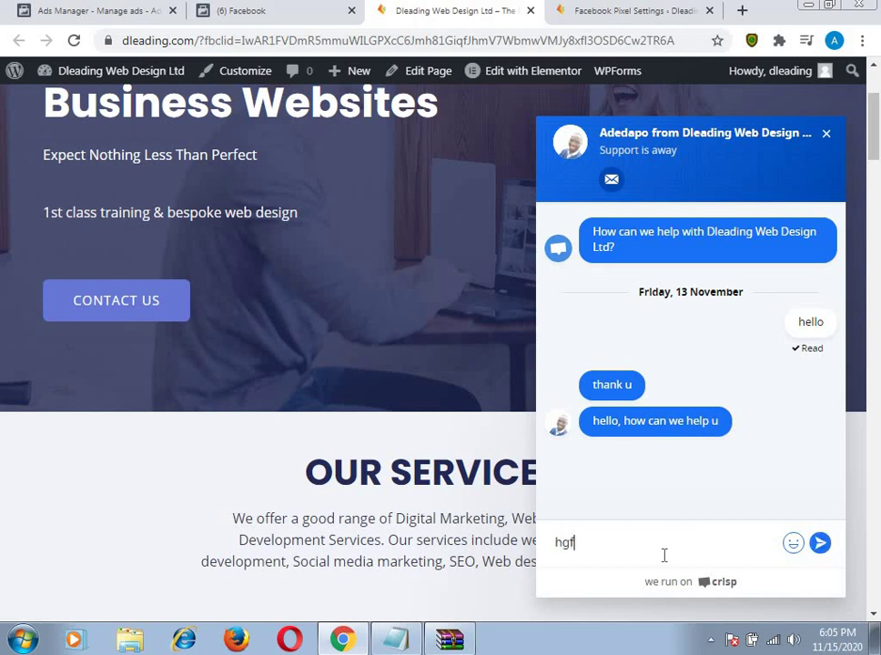
key("BackSpace")
type("ello")
key("Return")
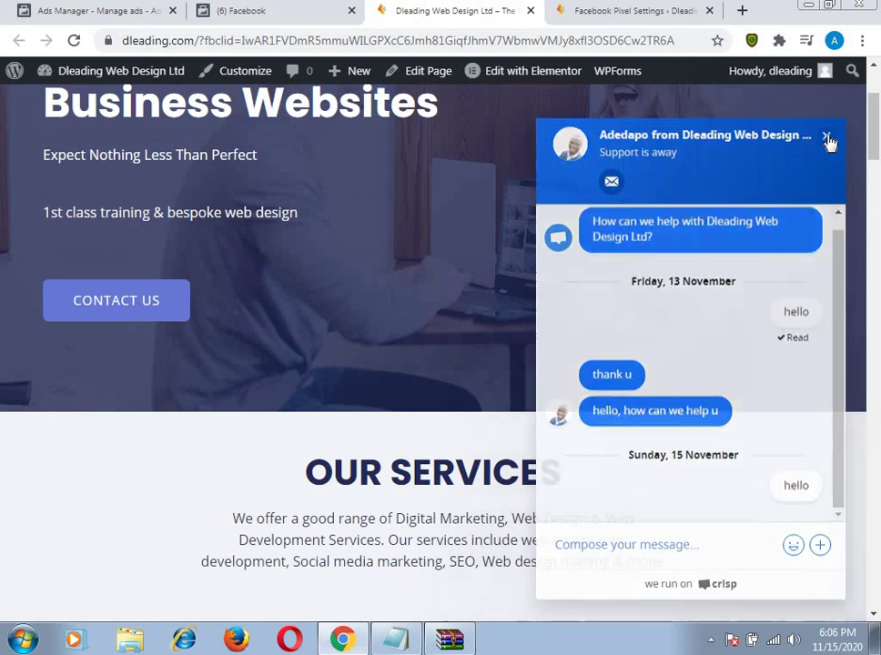
left_click(826, 137)
- Return to the WordPress connection setup and advance it from Verify connection to Set up events
left_click(316, 19)
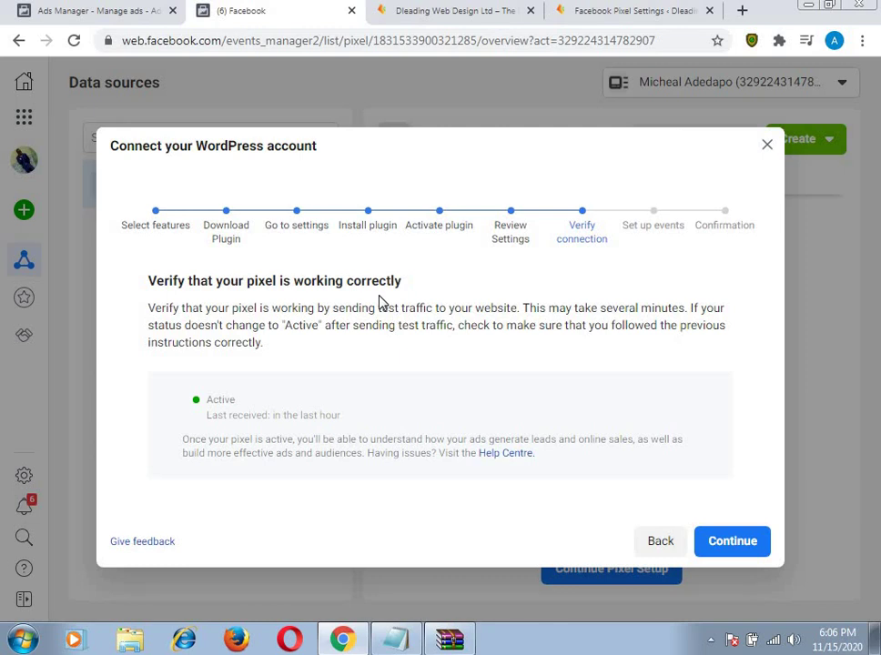
left_click(739, 554)
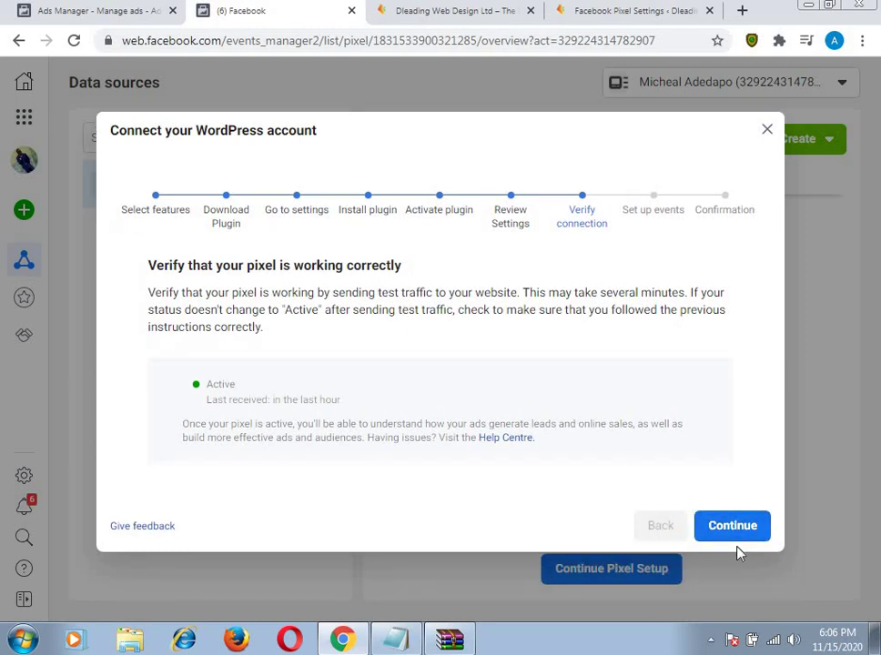
left_click(736, 535)
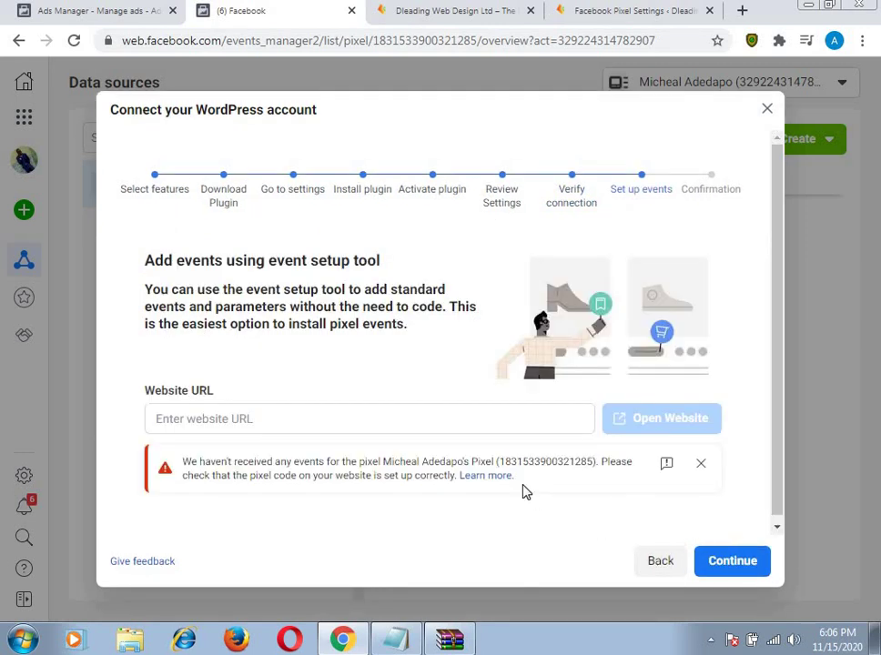
left_click(354, 434)
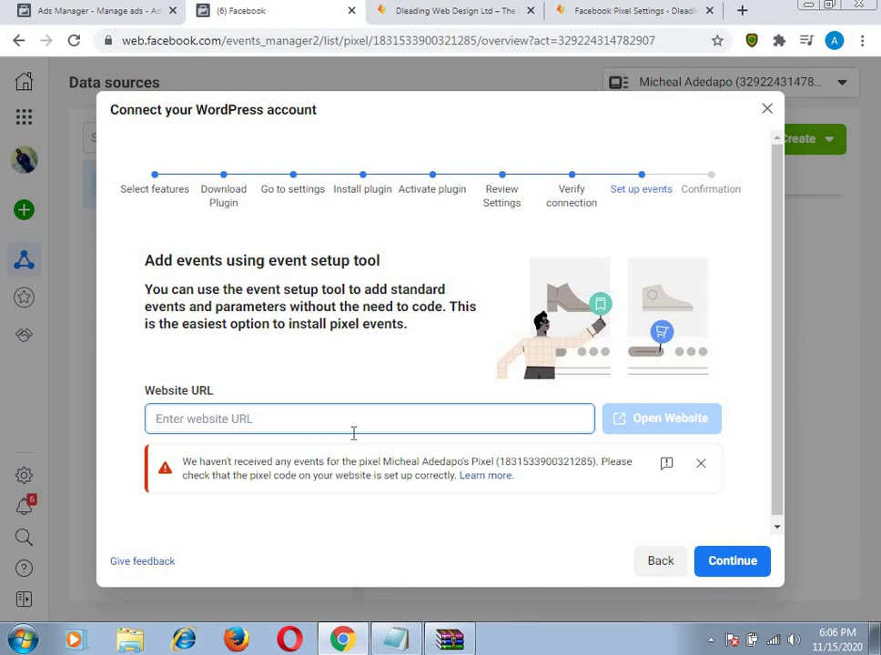
type("www.dleading.com")
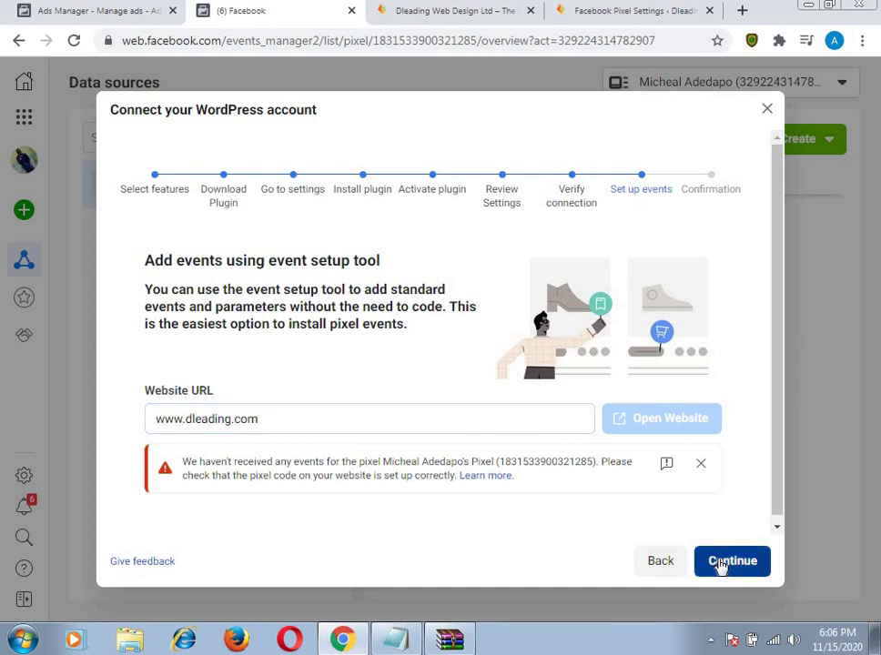
left_click(720, 564)
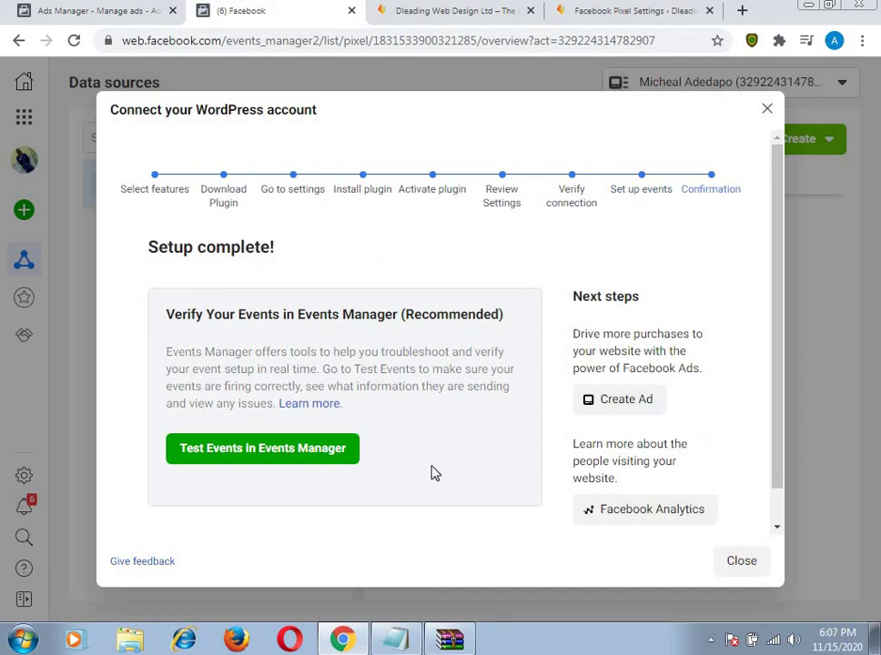
left_click(270, 454)
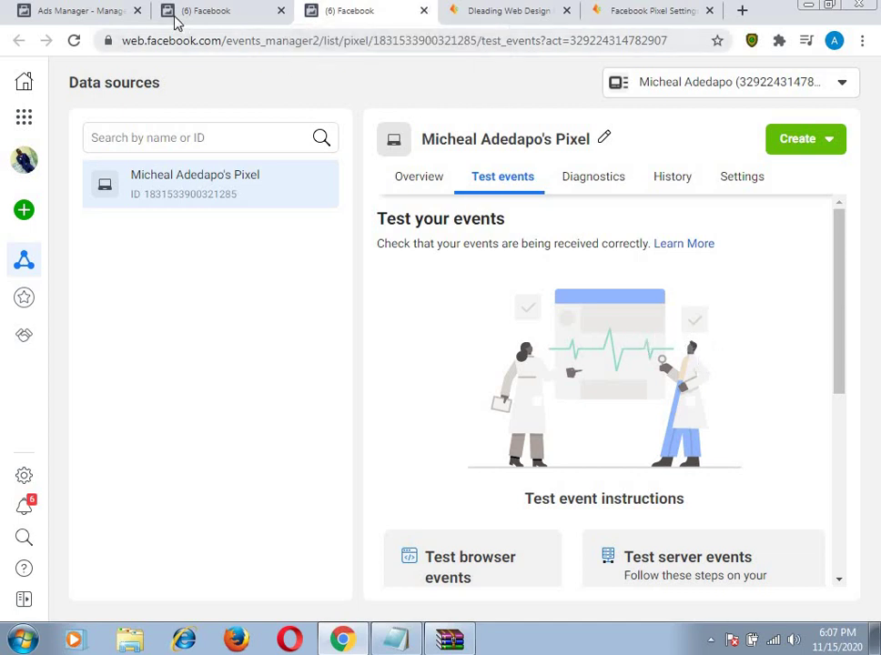
- Check the Facebook pixel status in the training ad's Tracking section, and reload the ad editor
left_click(107, 15)
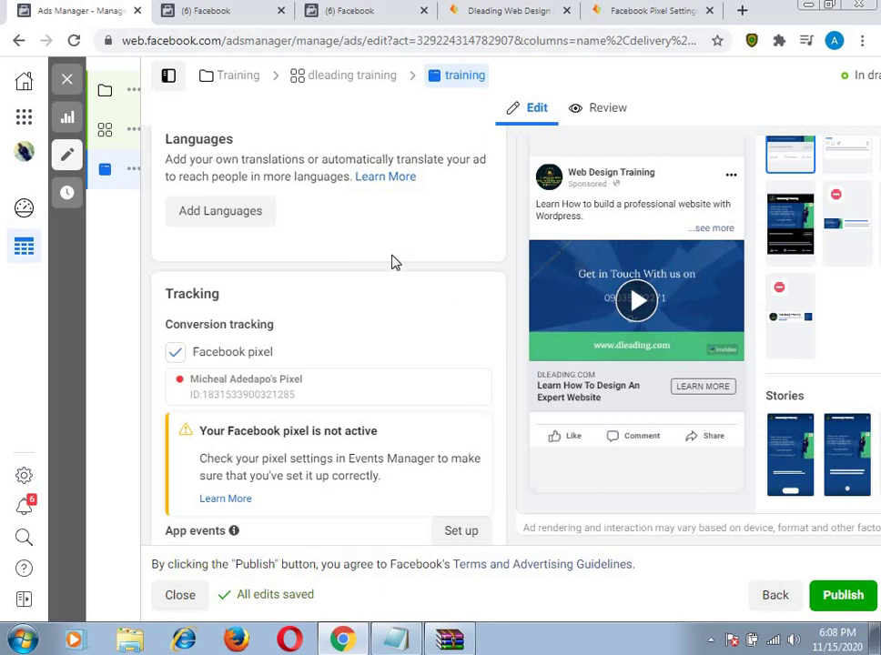
scroll(391, 262, "down", 2)
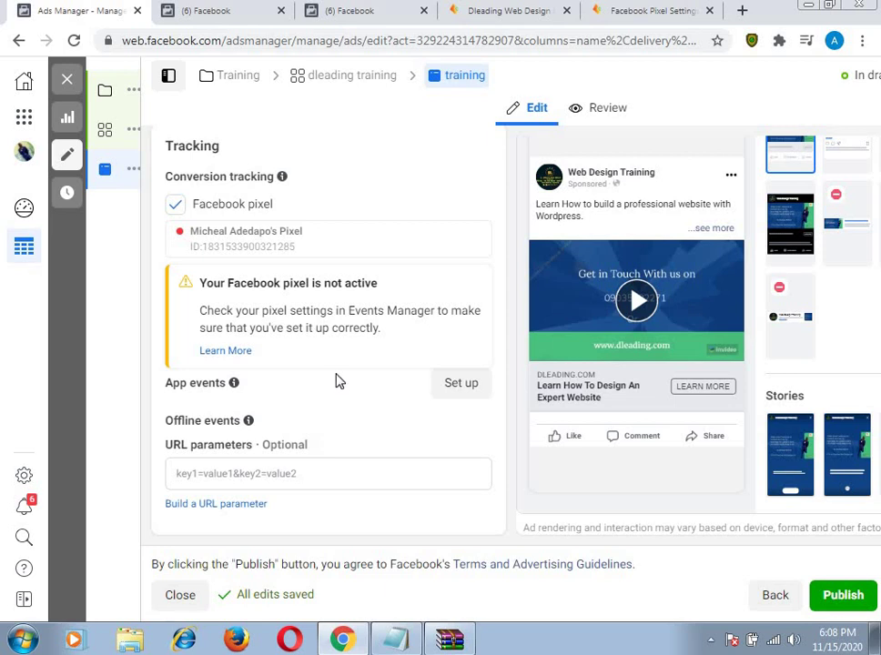
scroll(342, 395, "up", 6)
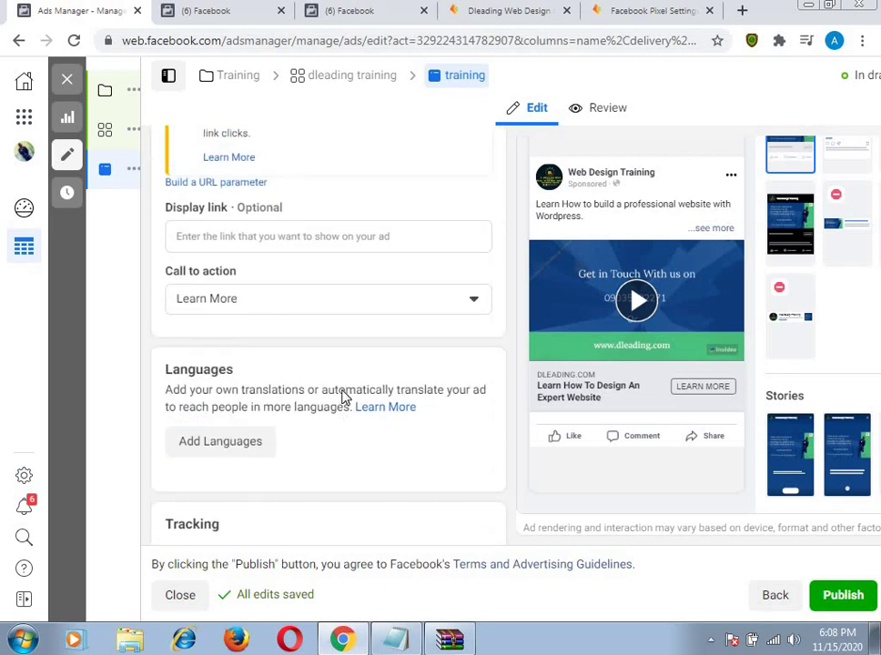
scroll(339, 397, "down", 3)
scroll(336, 397, "down", 4)
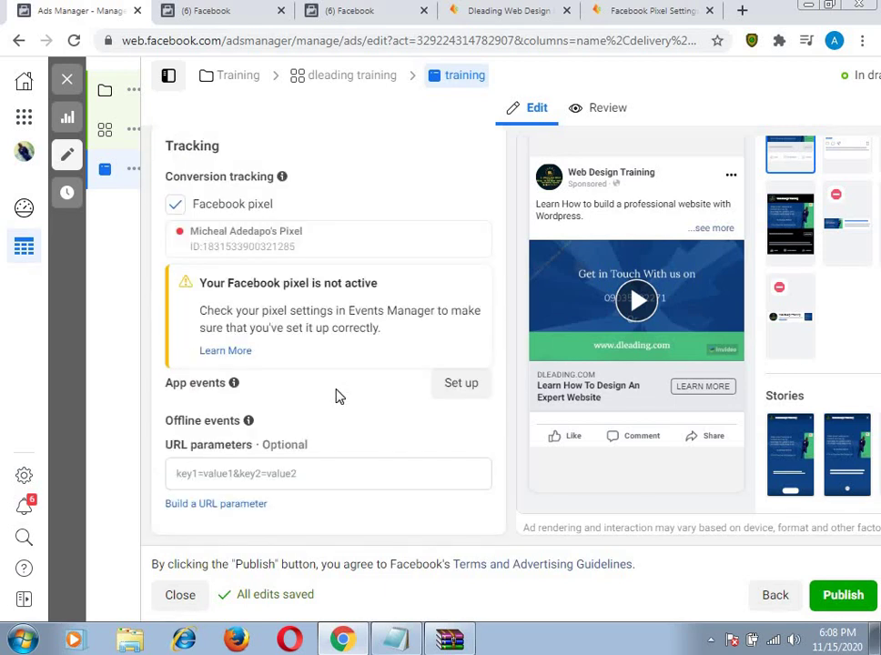
scroll(339, 395, "up", 2)
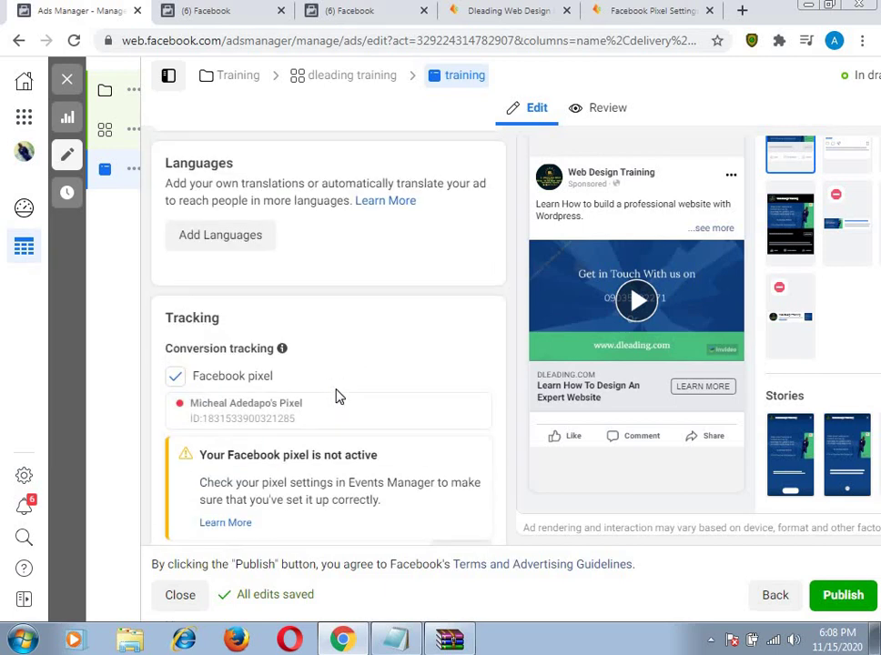
scroll(338, 395, "down", 2)
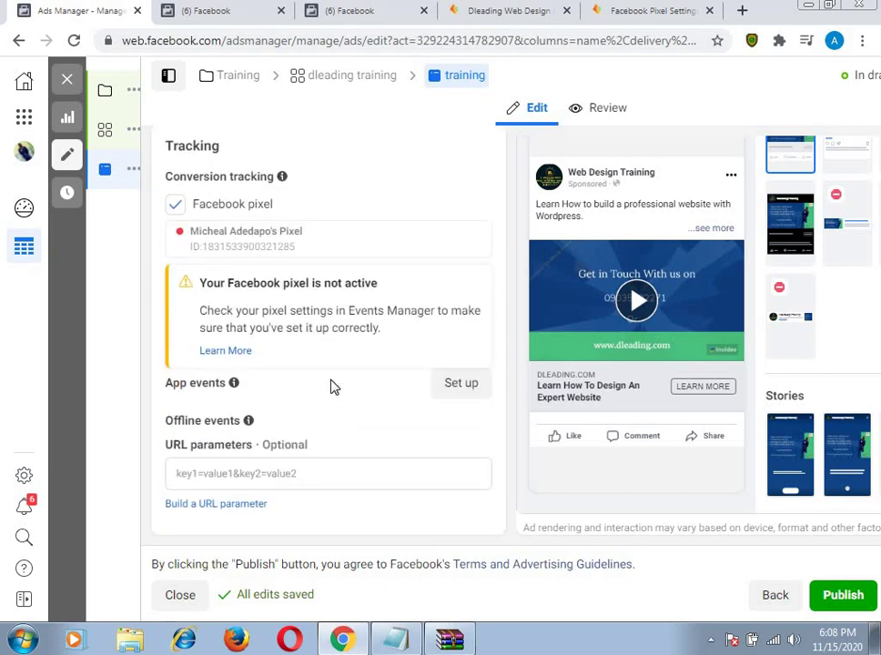
left_click(73, 41)
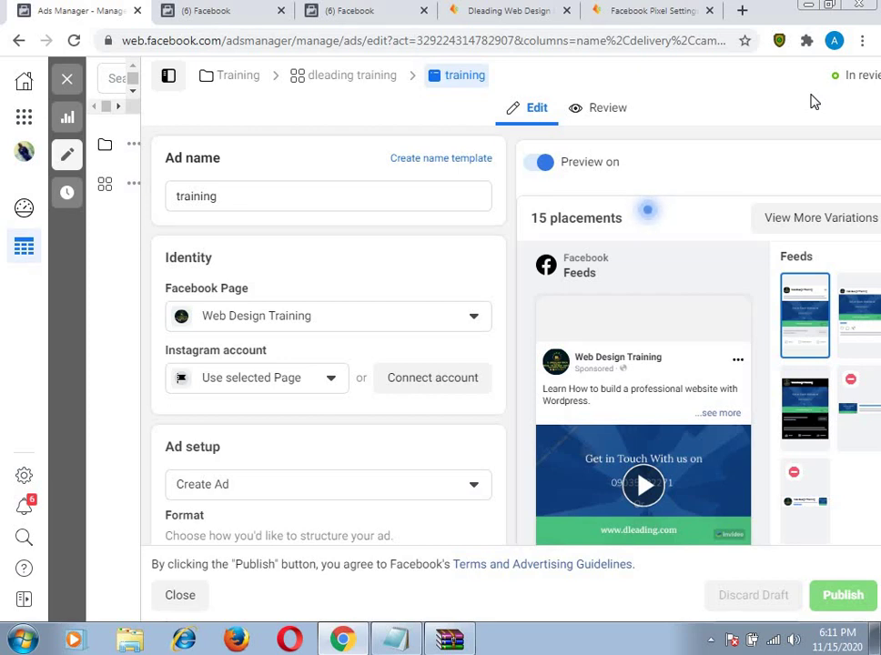
- Go to the Business Suite home and examine the list of all ads for the Web Design Training page
left_click(23, 85)
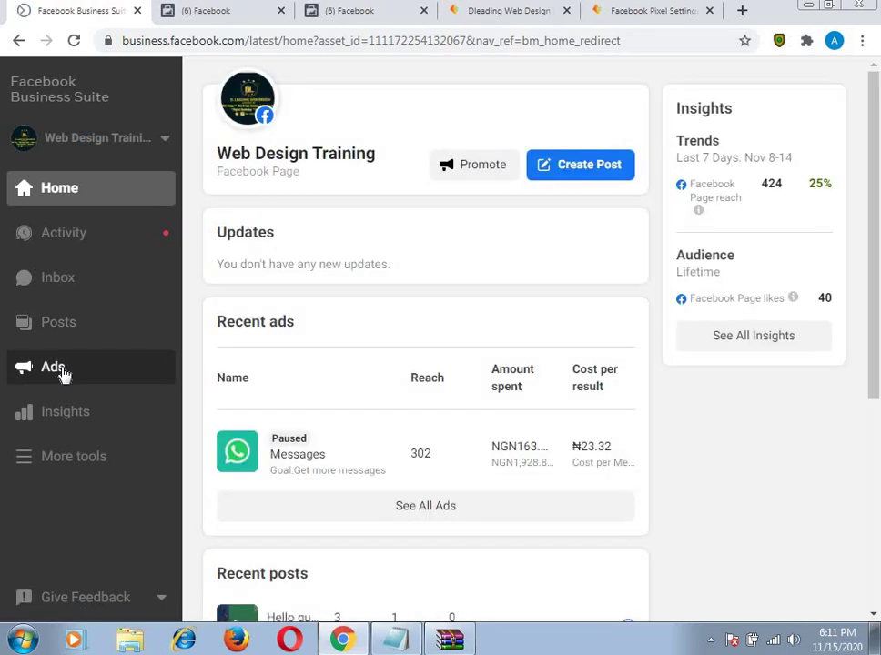
left_click(64, 371)
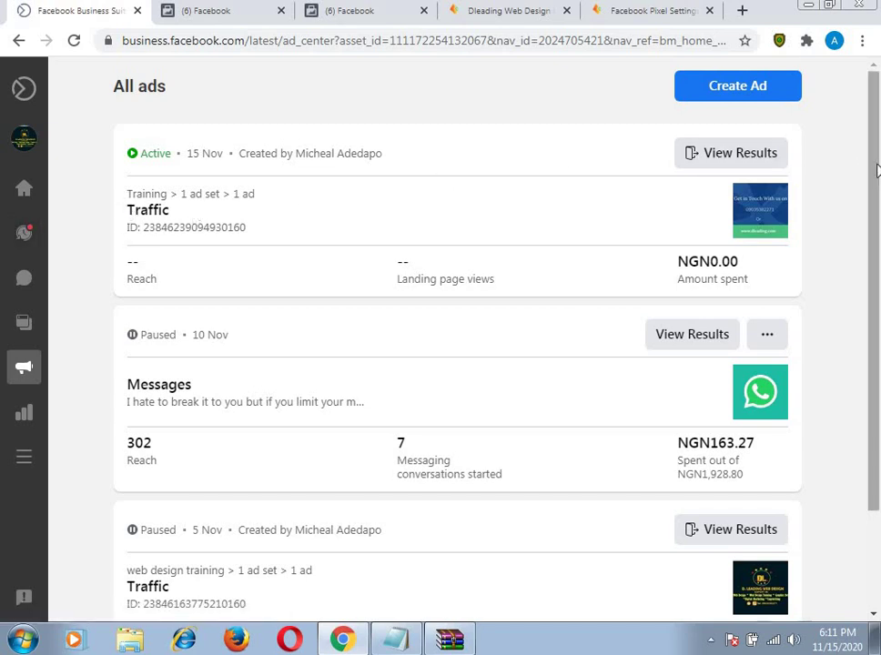
left_click_drag(876, 170, 876, 193)
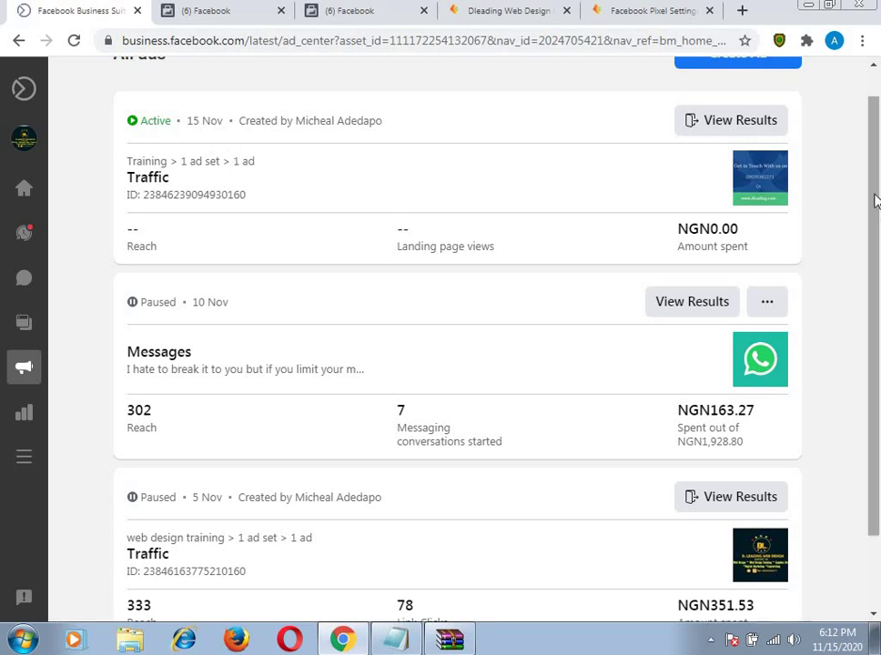
left_click_drag(875, 200, 871, 146)
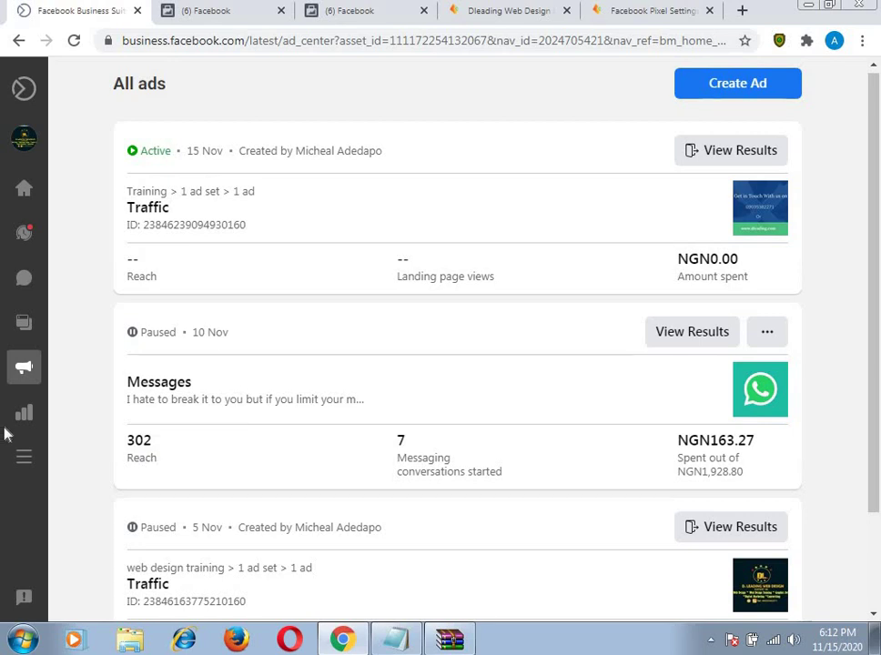
- View the page's recent activity, and open its Insights overview
mouse_move(22, 414)
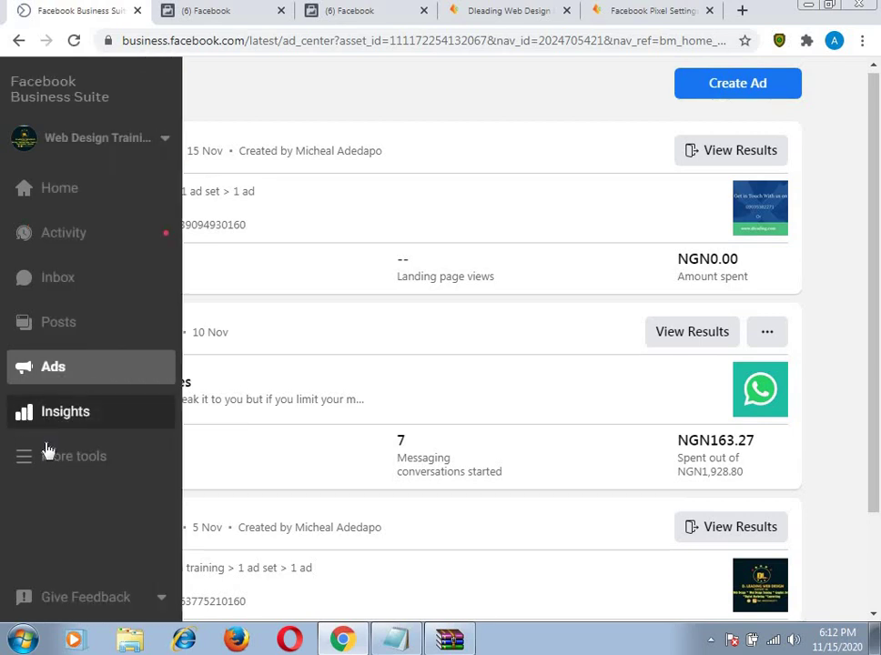
left_click(54, 239)
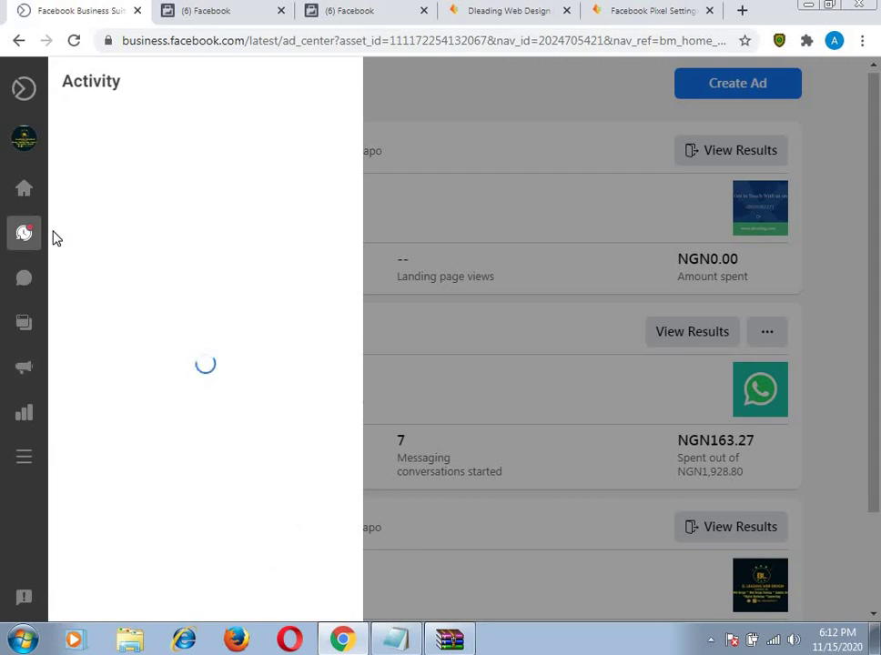
mouse_move(30, 296)
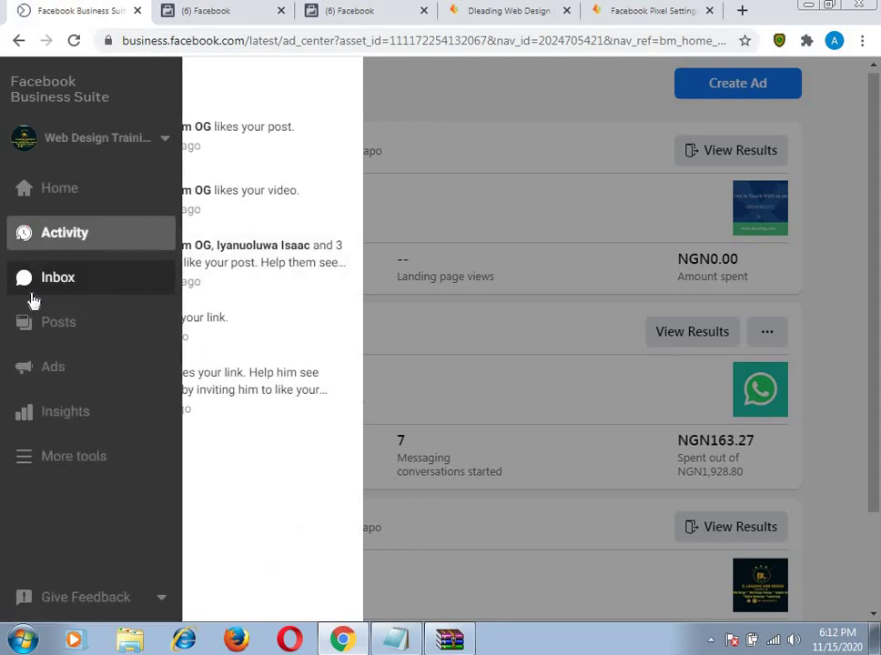
left_click(38, 369)
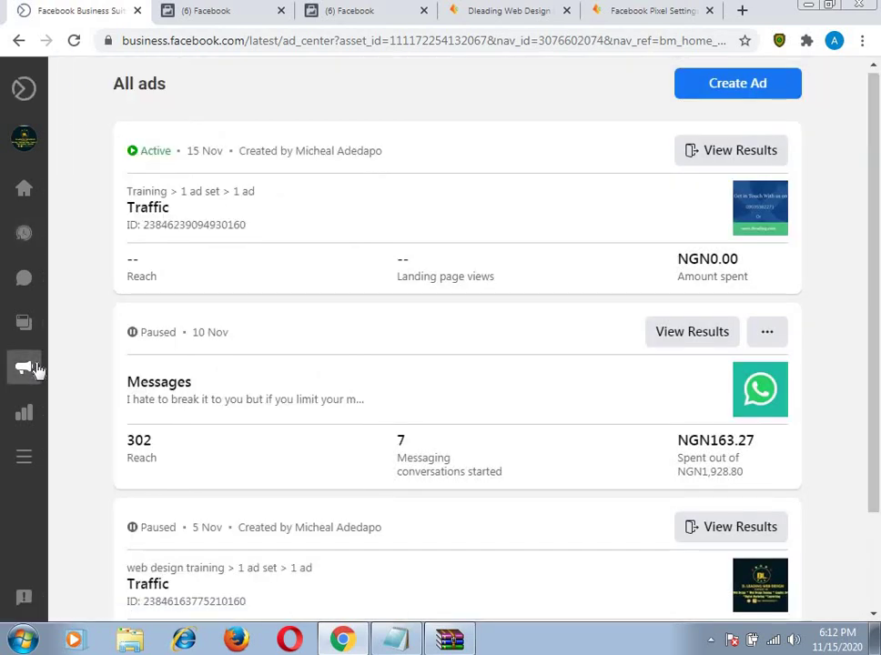
left_click(25, 417)
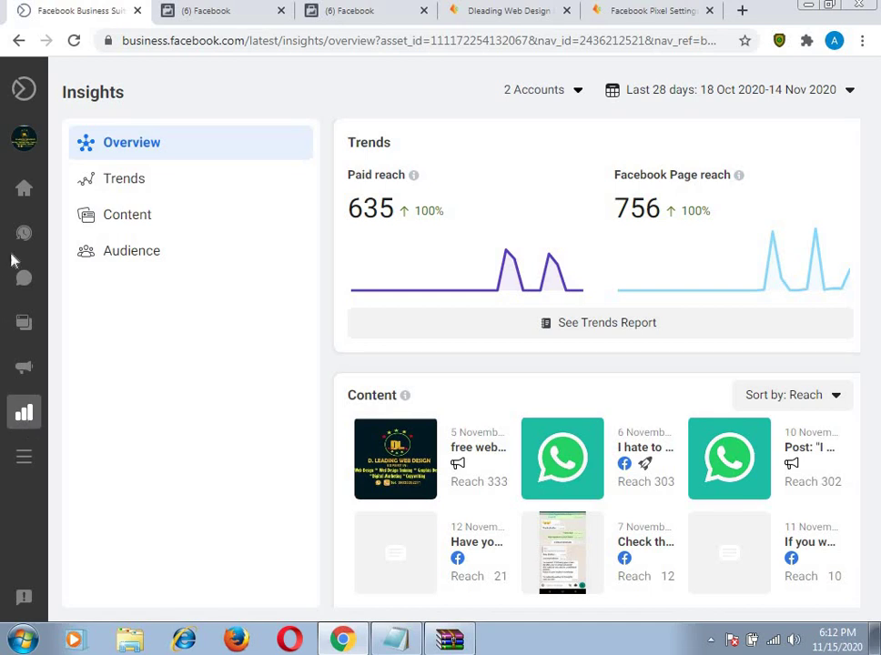
- View the list of managed Facebook Pages, and open Ads Manager from the additional Business Suite tools
left_click(24, 139)
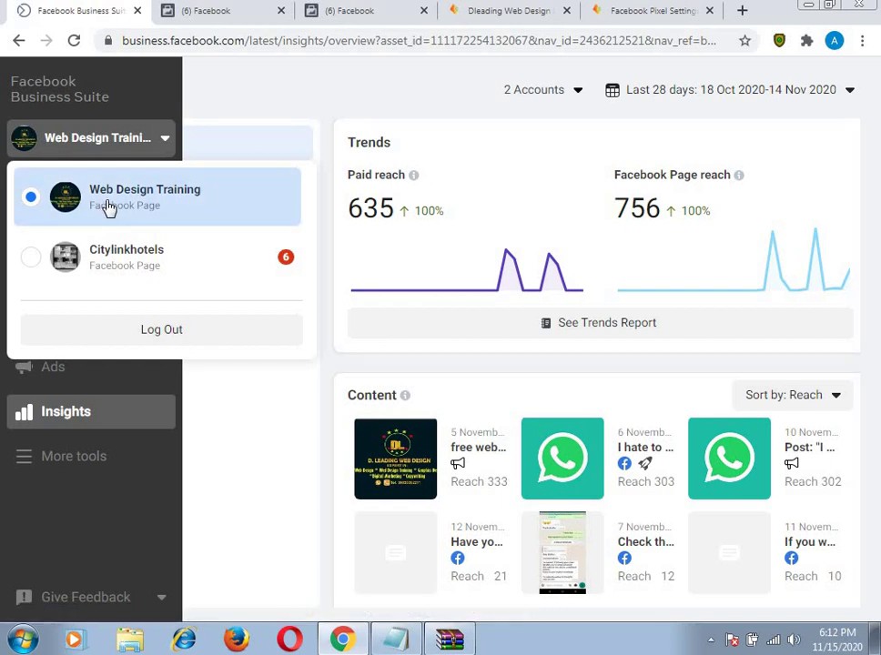
left_click(155, 457)
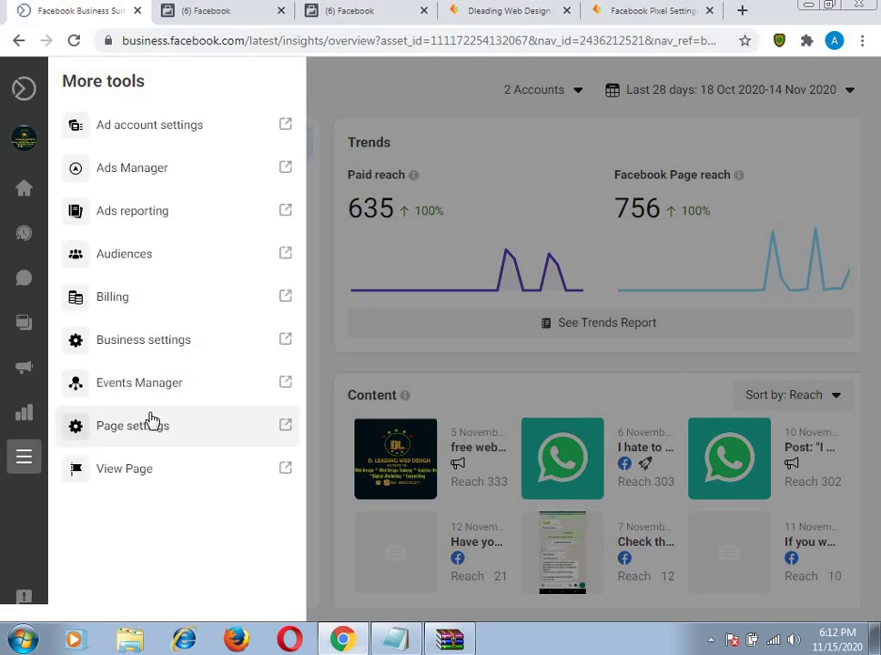
left_click(156, 171)
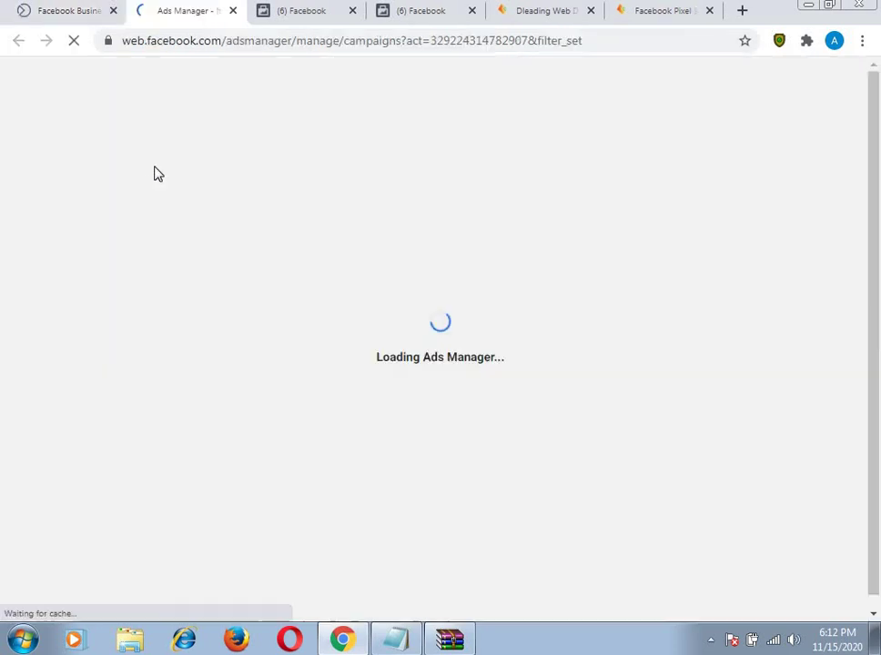